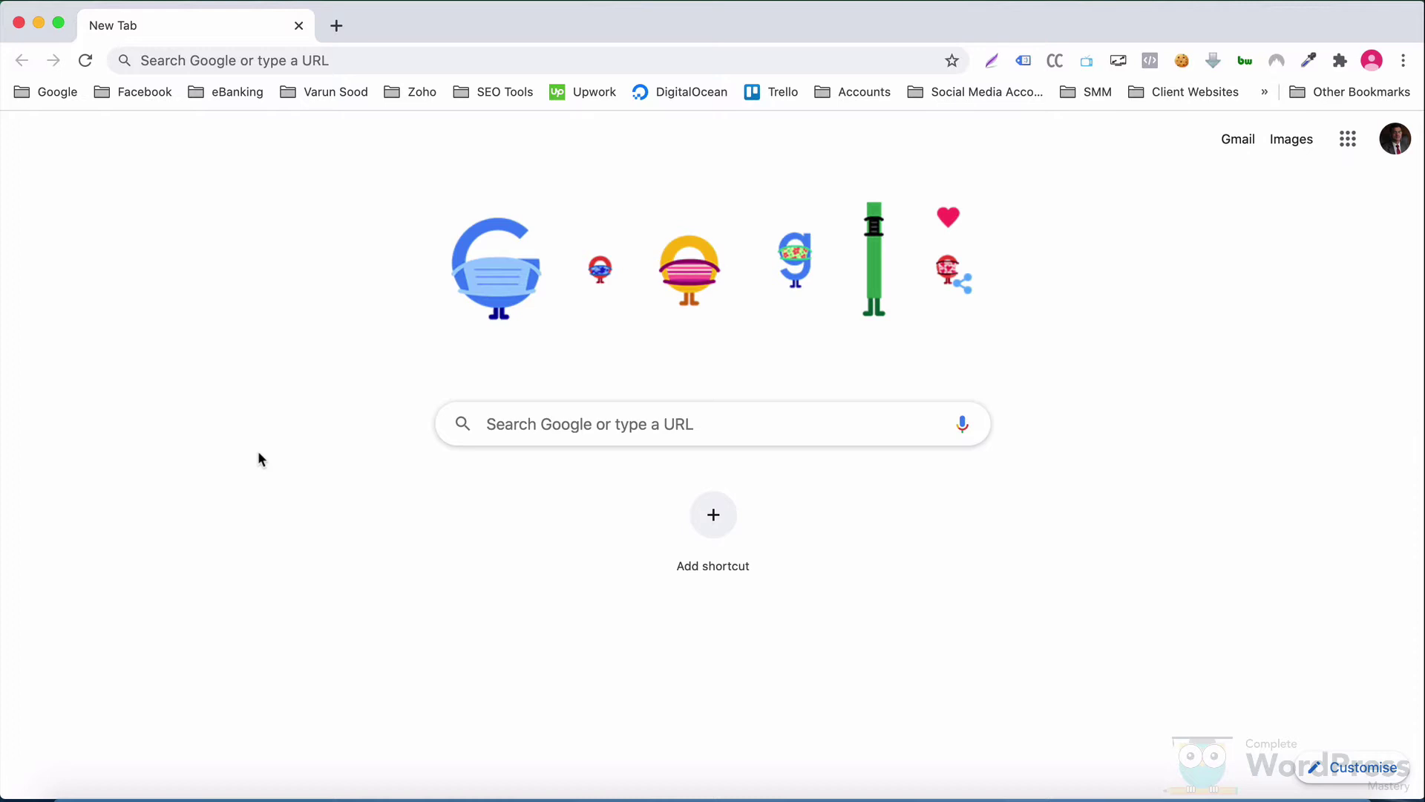
Open the instructor's personal website from the suggested addresses and look at its site icon and full address.
{"action": "left_click", "coordinate": [239, 62]}
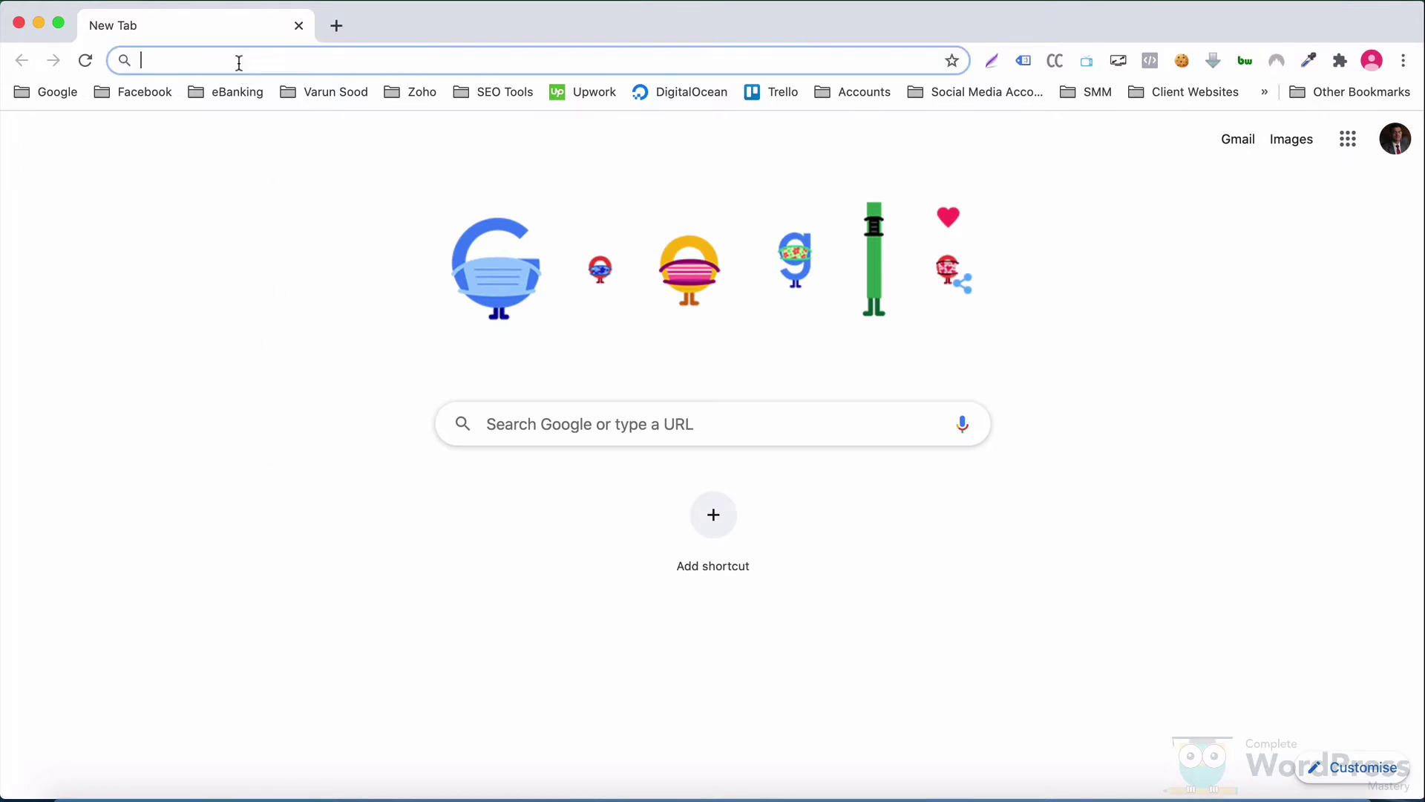
{"action": "type", "text": "varun"}
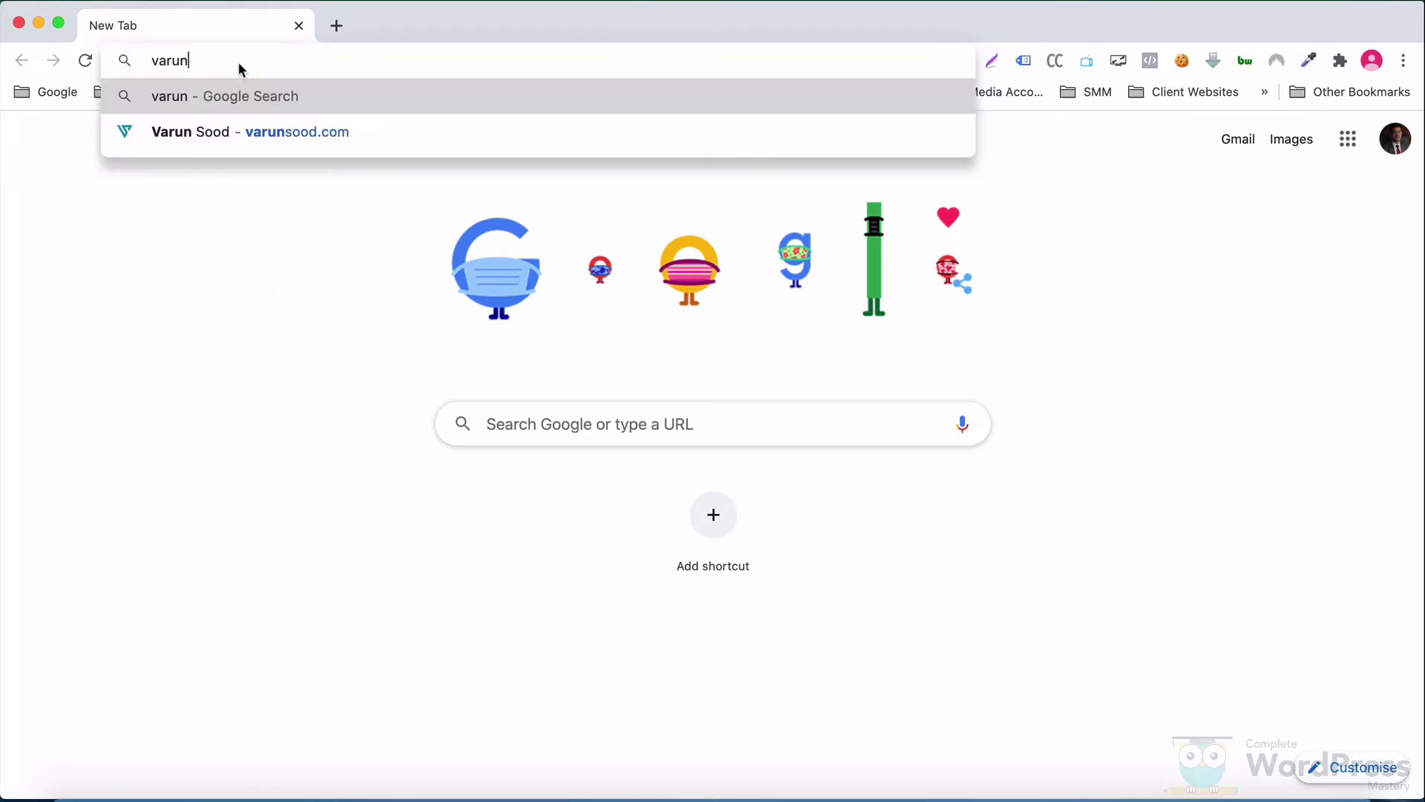
{"action": "key", "text": "Down"}
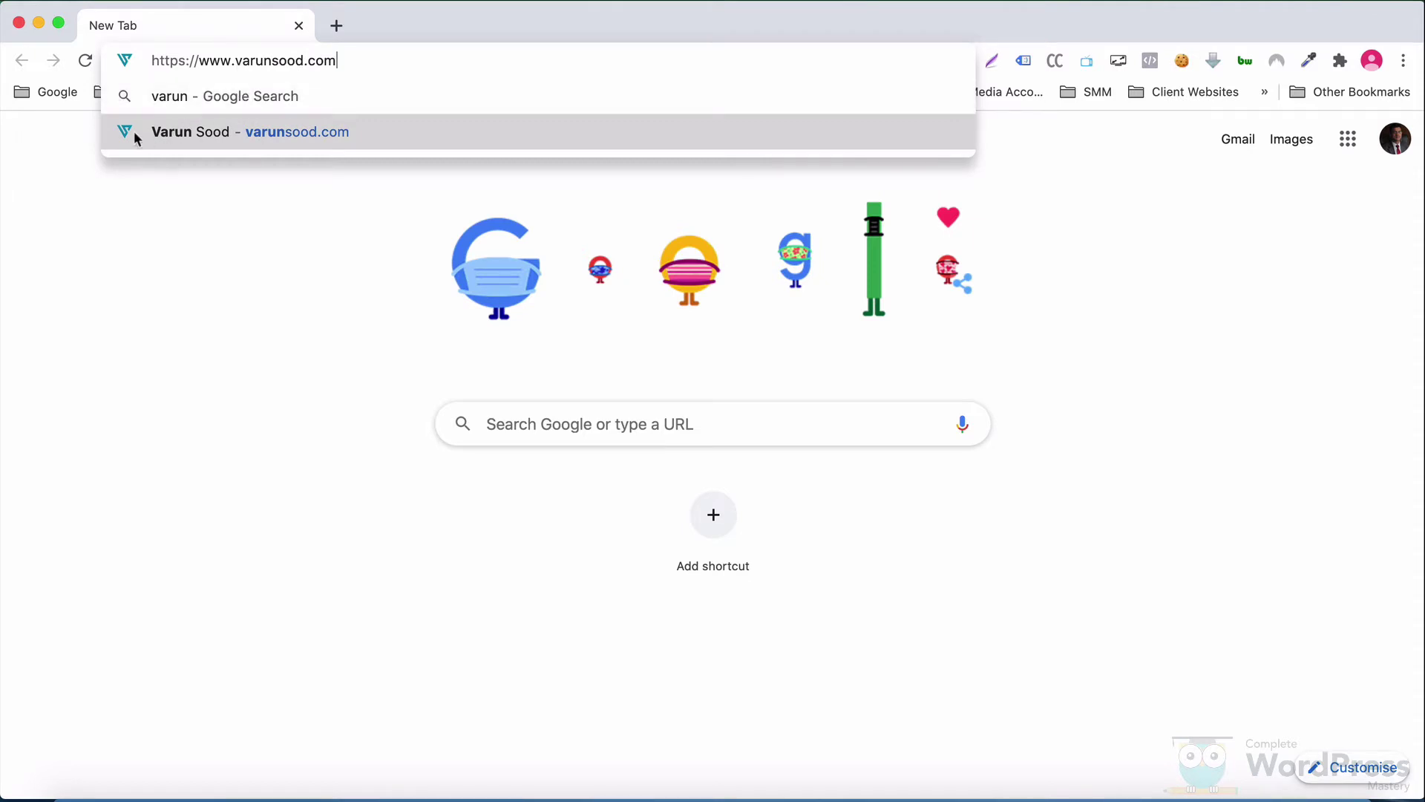
{"action": "left_click", "coordinate": [219, 137]}
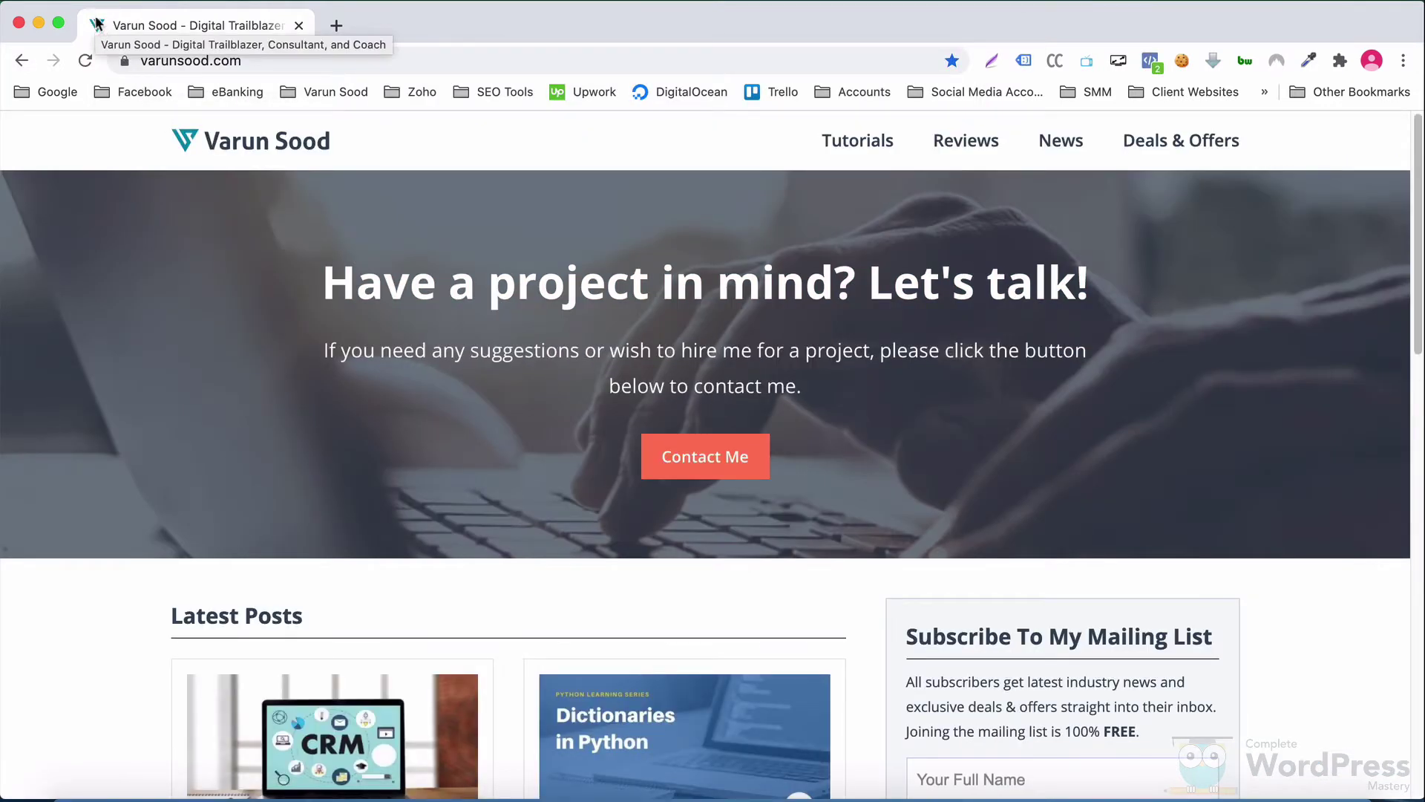
{"action": "left_click", "coordinate": [263, 64]}
{"action": "left_click", "coordinate": [282, 63]}
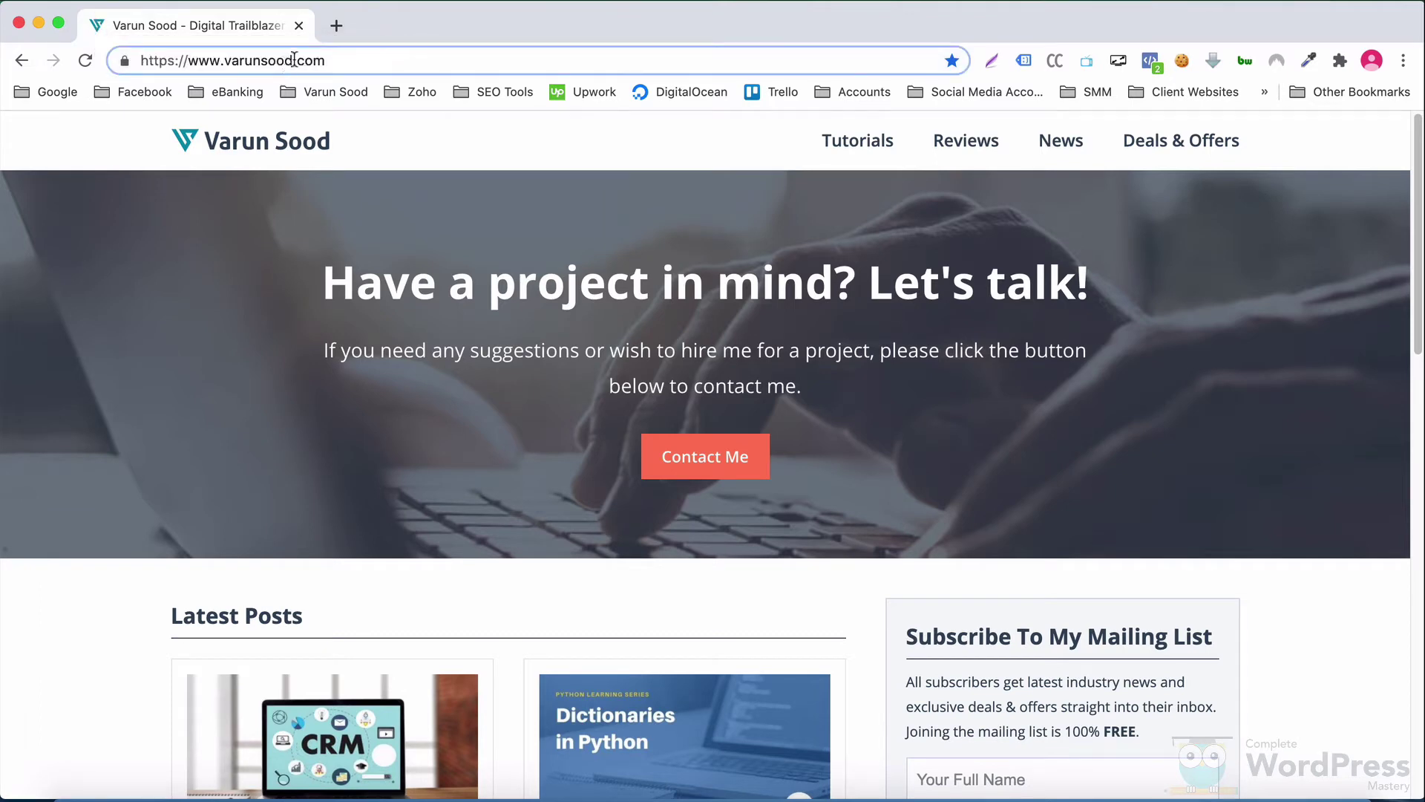
Open Gmail, Google Search Console and Google Contacts from the Google bookmarks folder, each in its own new tab.
{"action": "left_click", "coordinate": [336, 27]}
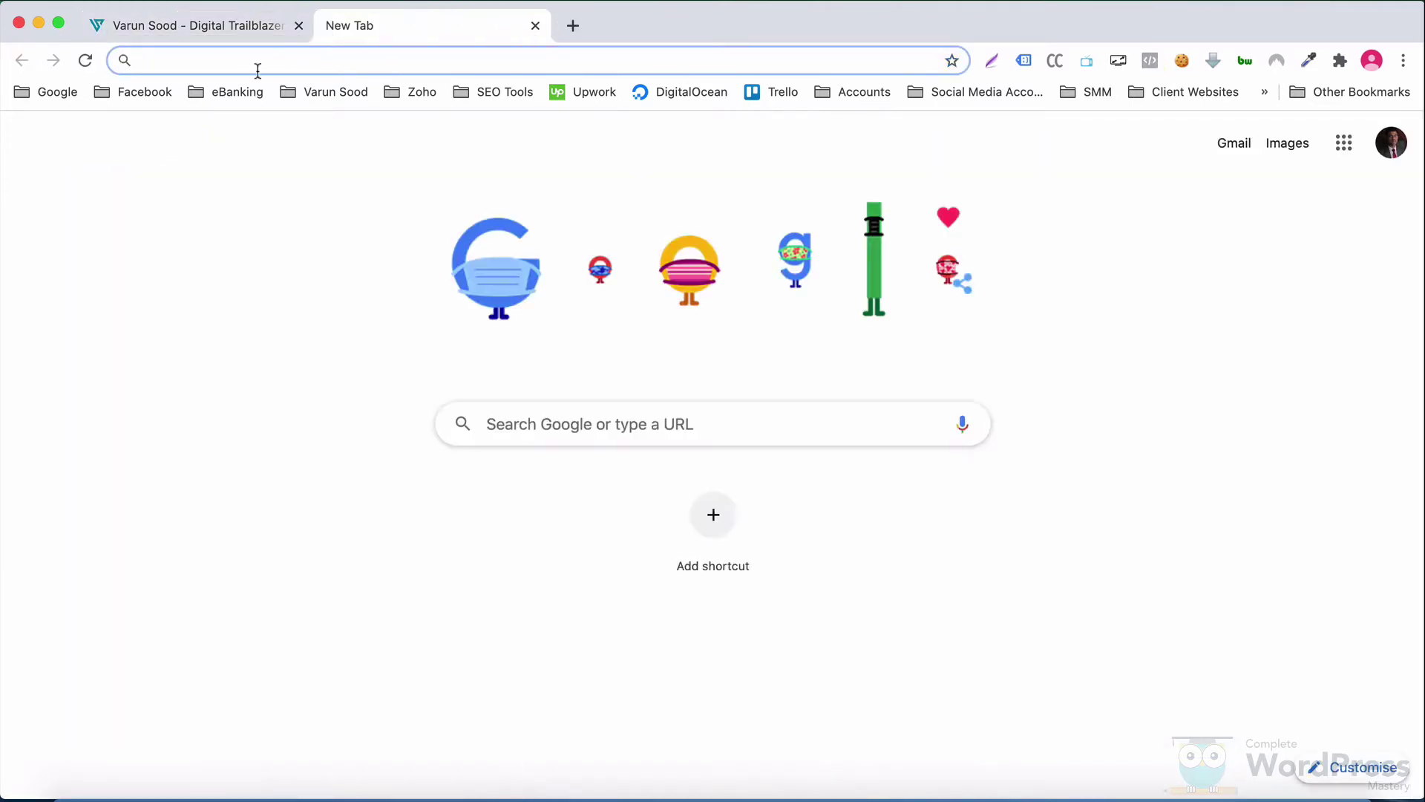
{"action": "left_click", "coordinate": [43, 92]}
{"action": "left_click", "coordinate": [67, 129]}
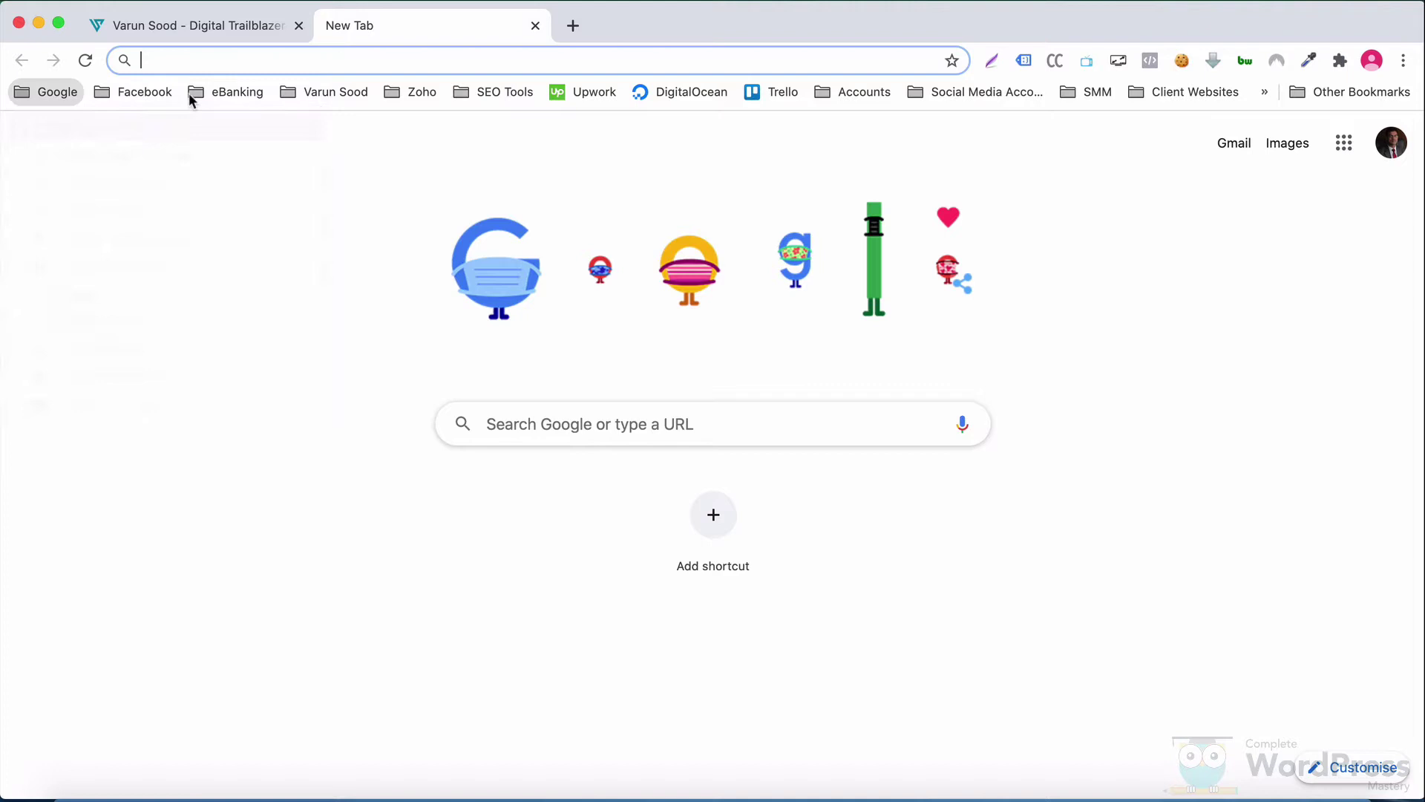
{"action": "left_click", "coordinate": [575, 25]}
{"action": "left_click", "coordinate": [48, 92]}
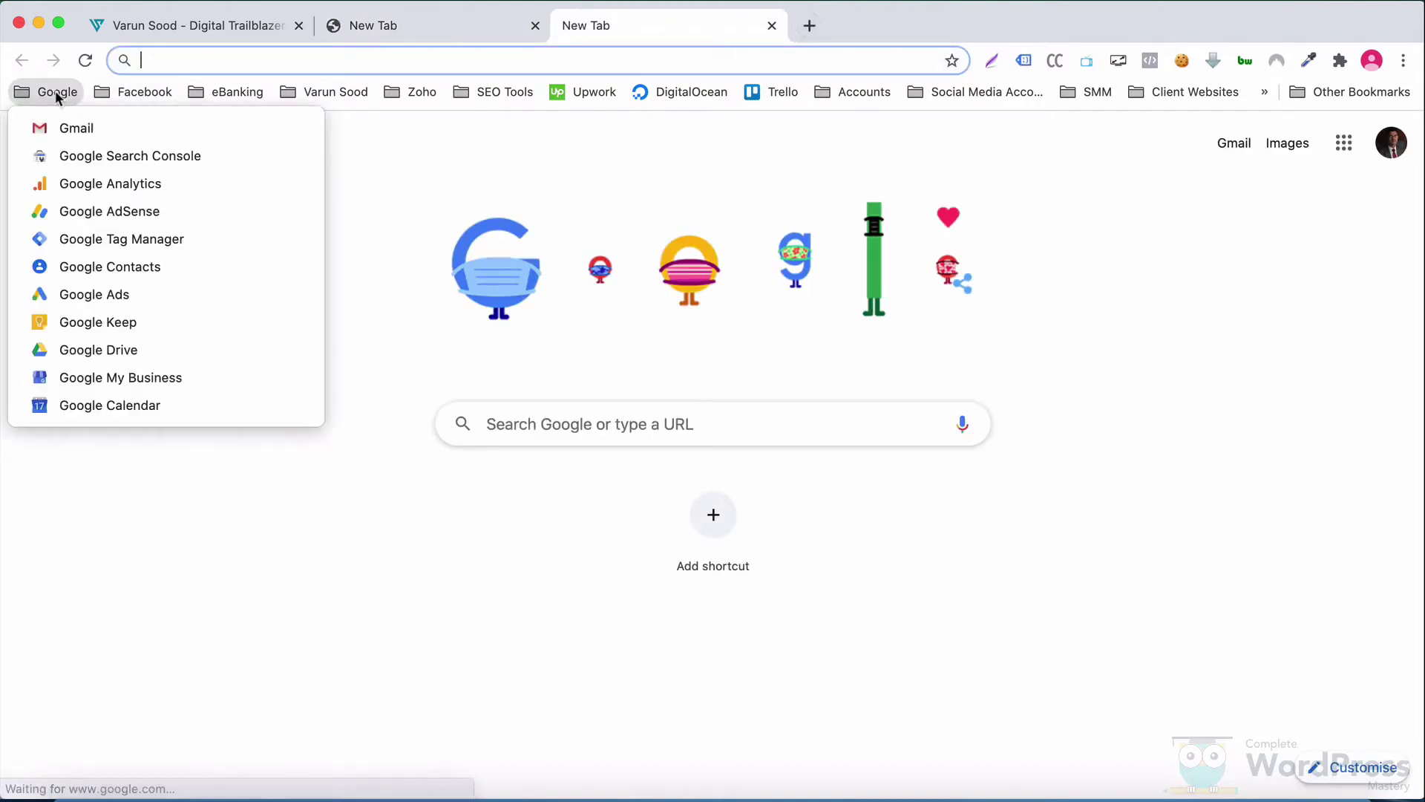
{"action": "left_click", "coordinate": [83, 154]}
{"action": "left_click", "coordinate": [809, 26]}
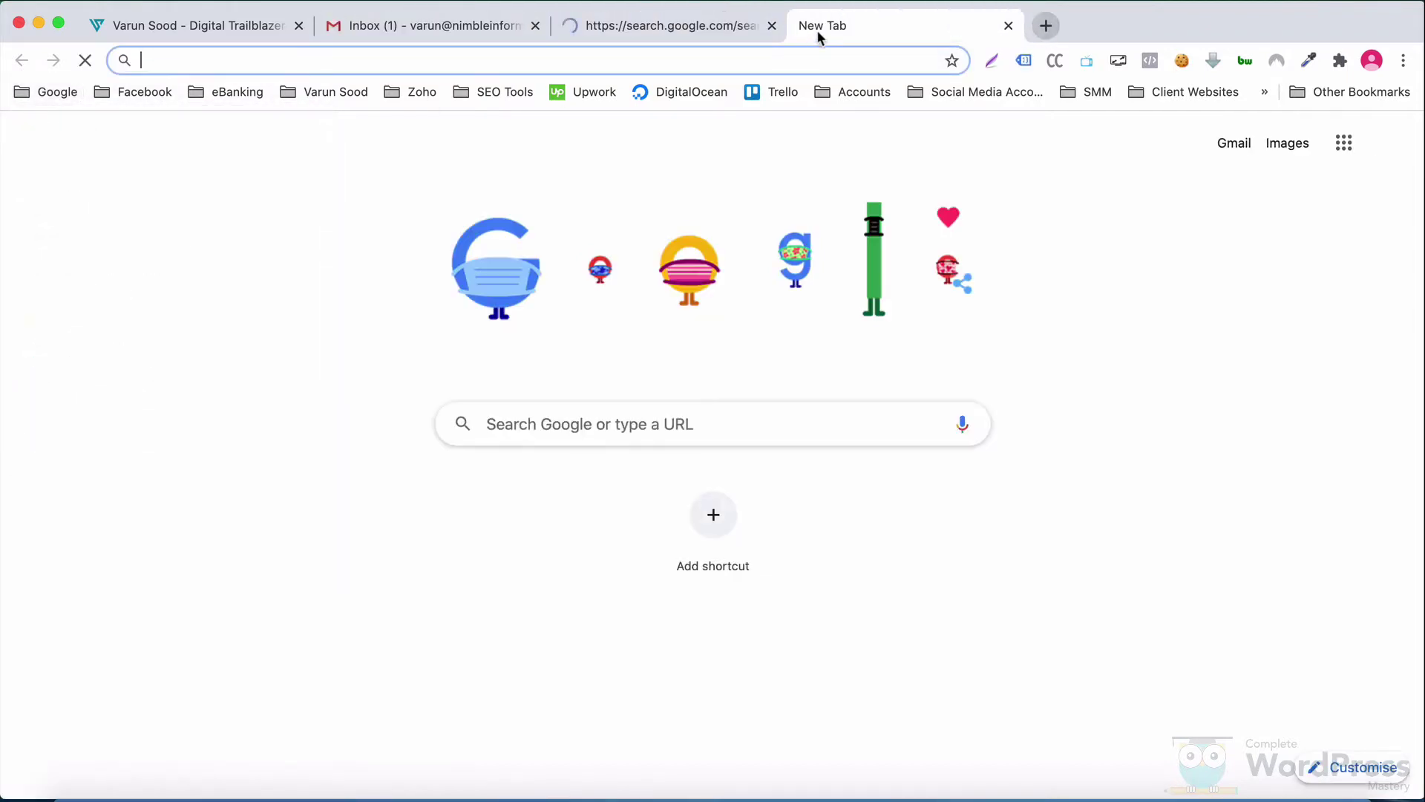
{"action": "left_click", "coordinate": [60, 95]}
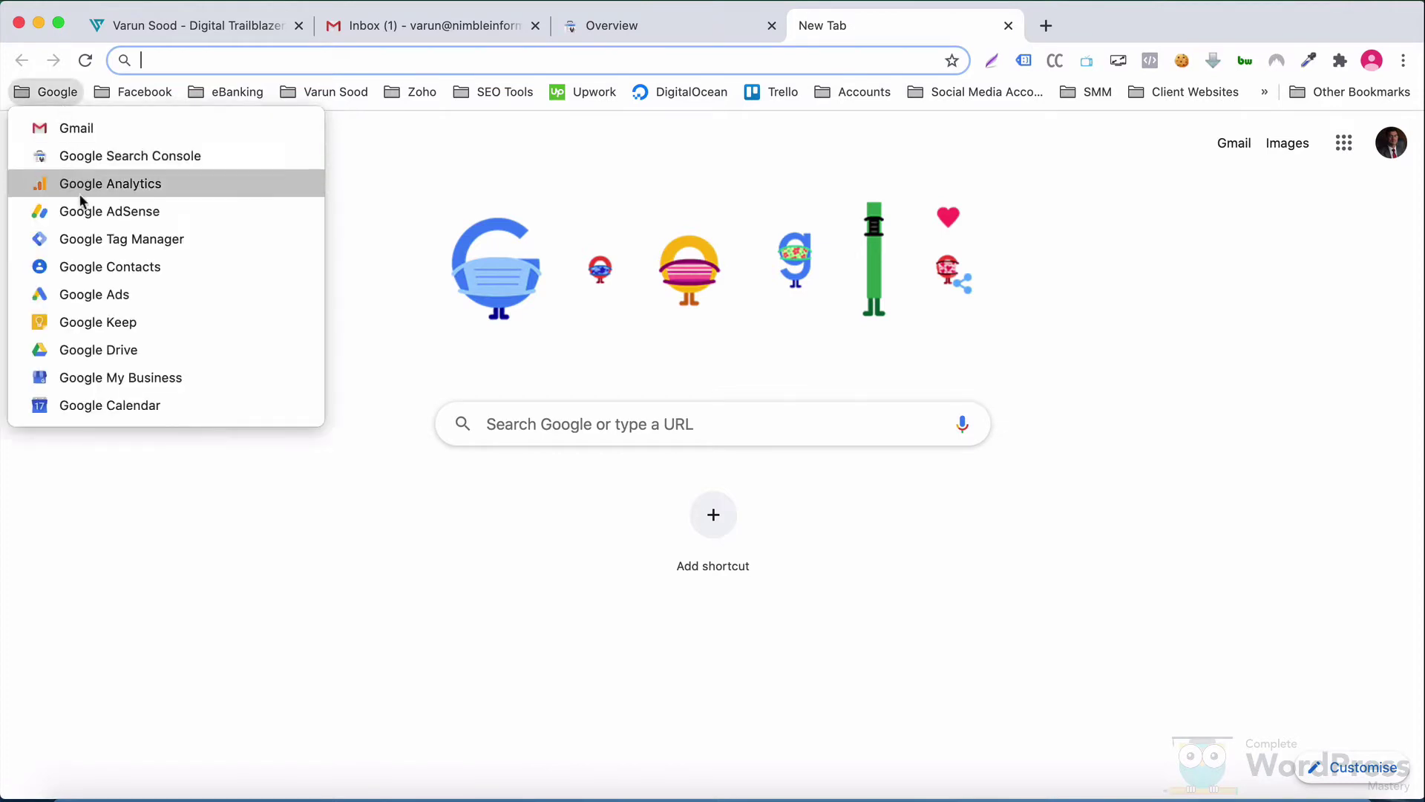
{"action": "left_click", "coordinate": [94, 265]}
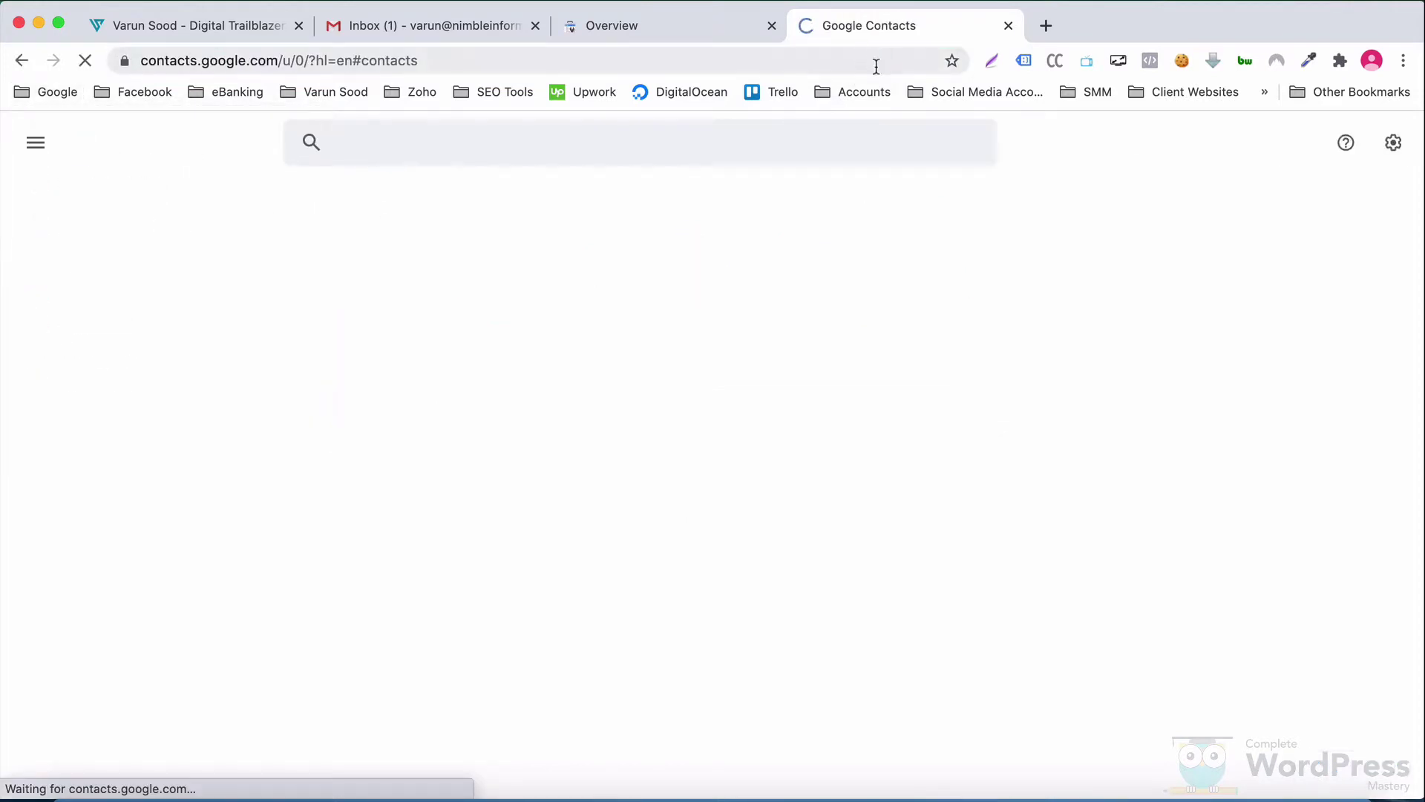
Return to the personal website and close the Gmail, Search Console and Google Contacts tabs.
{"action": "left_click", "coordinate": [156, 32]}
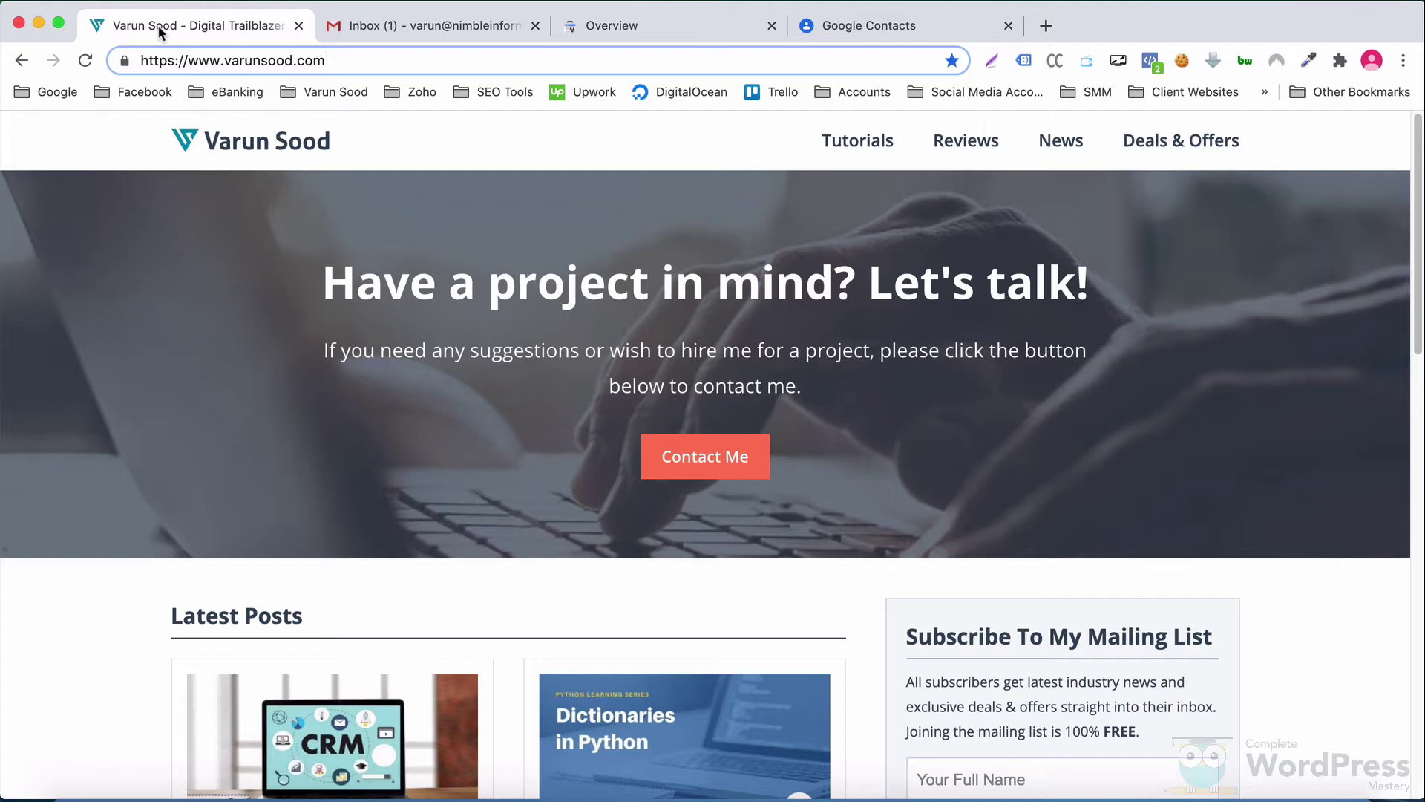
{"action": "left_click", "coordinate": [535, 27]}
{"action": "left_click", "coordinate": [534, 27]}
{"action": "left_click", "coordinate": [534, 27]}
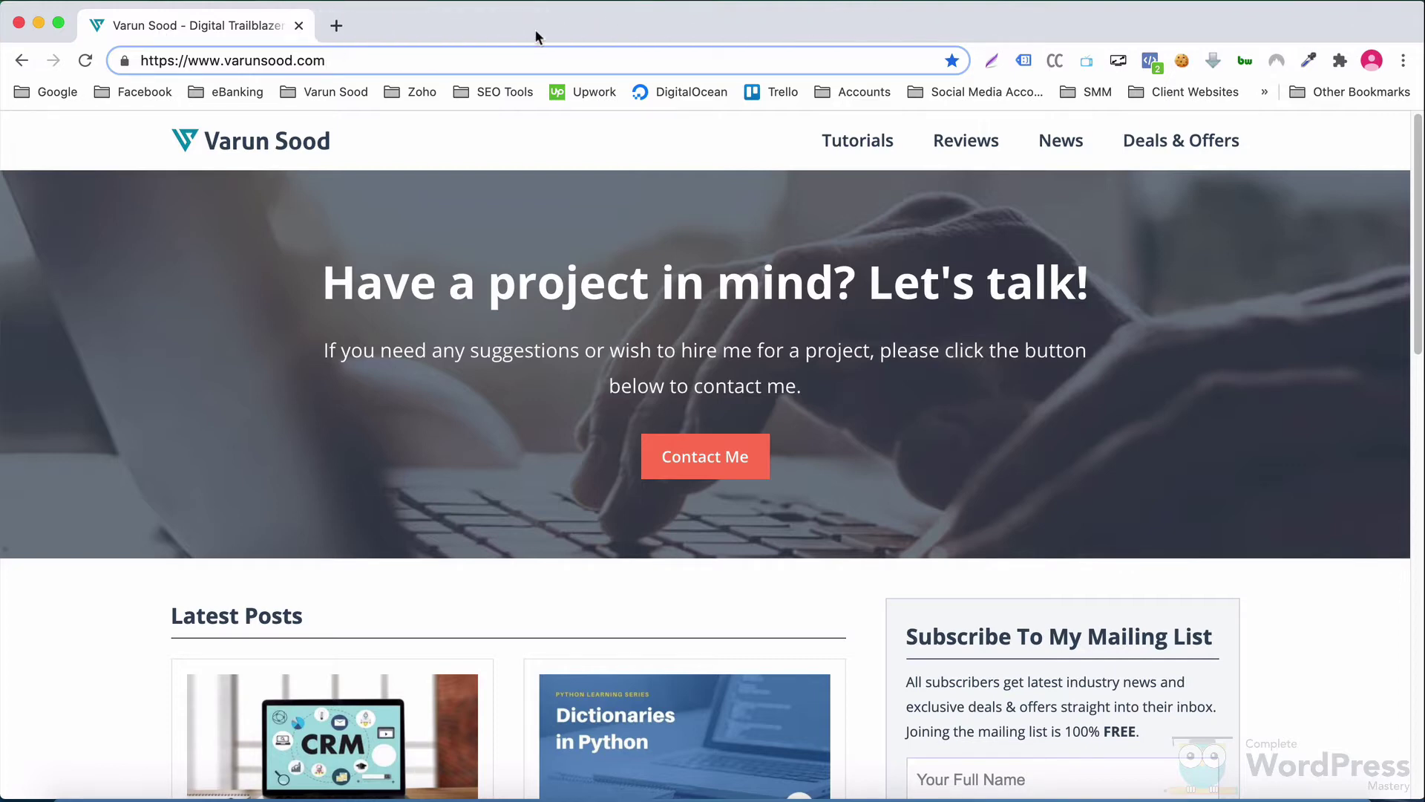
Examine the site icons in the Google bookmarks folder and in the browser's recently closed history.
{"action": "left_click", "coordinate": [21, 94]}
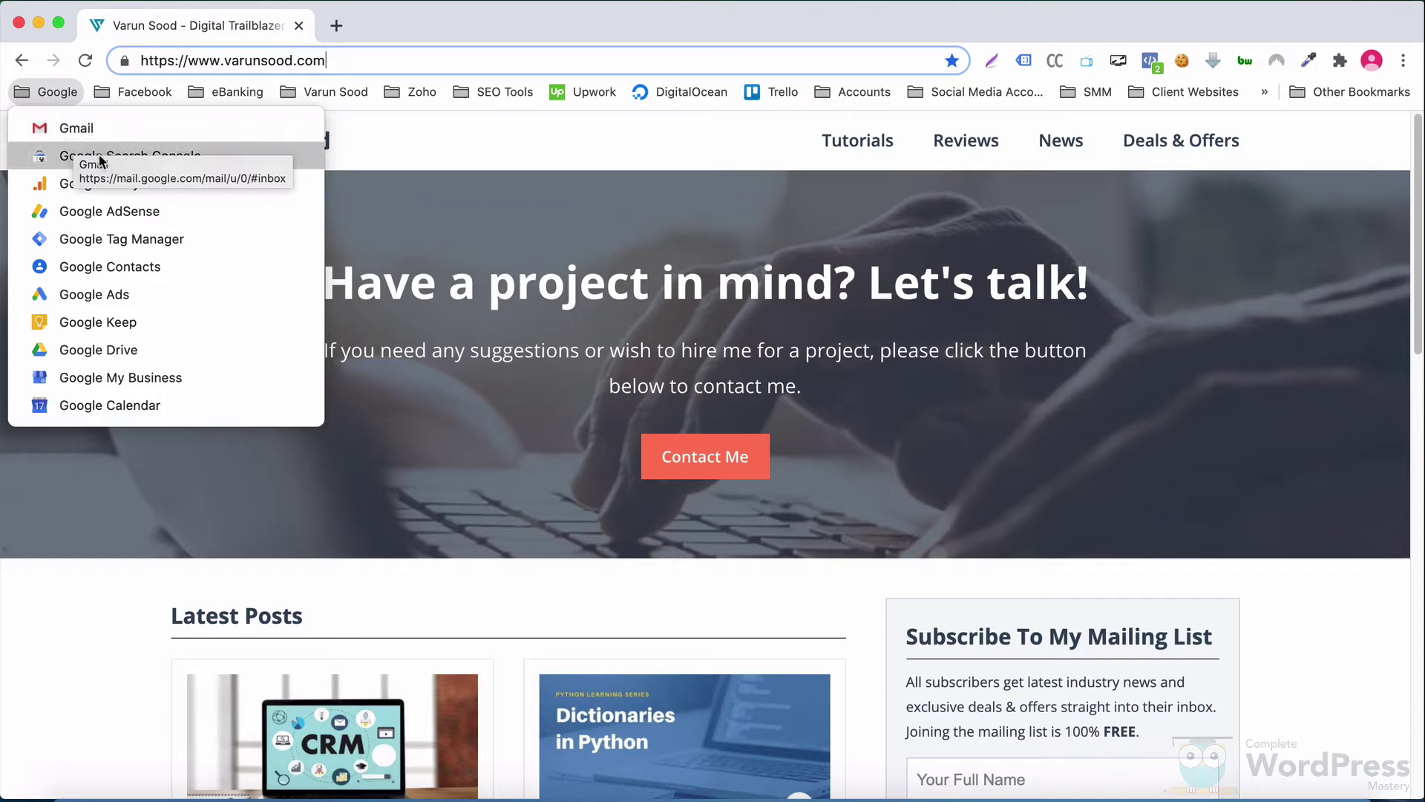
{"action": "left_click", "coordinate": [335, 30]}
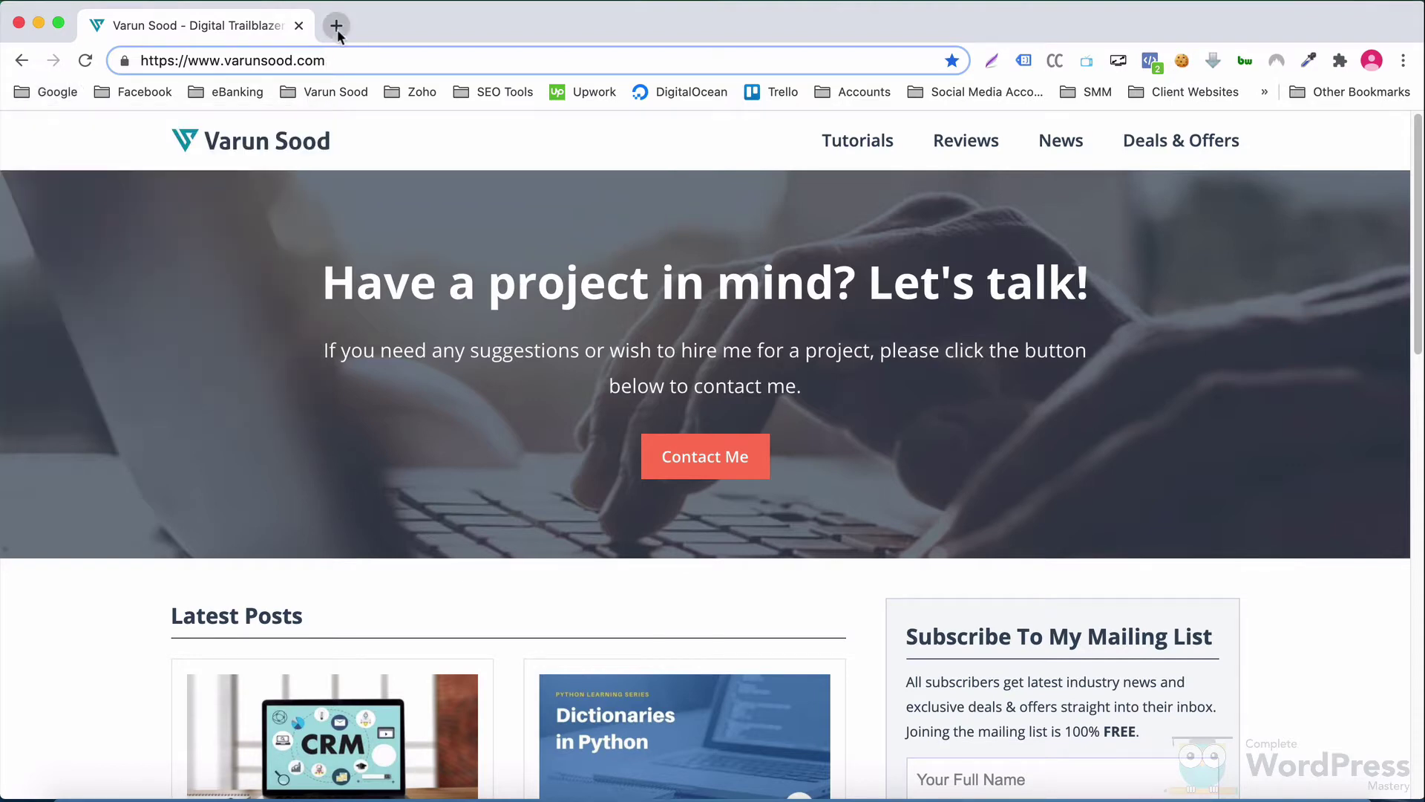
{"action": "left_click", "coordinate": [1403, 61]}
{"action": "mouse_move", "coordinate": [1134, 194]}
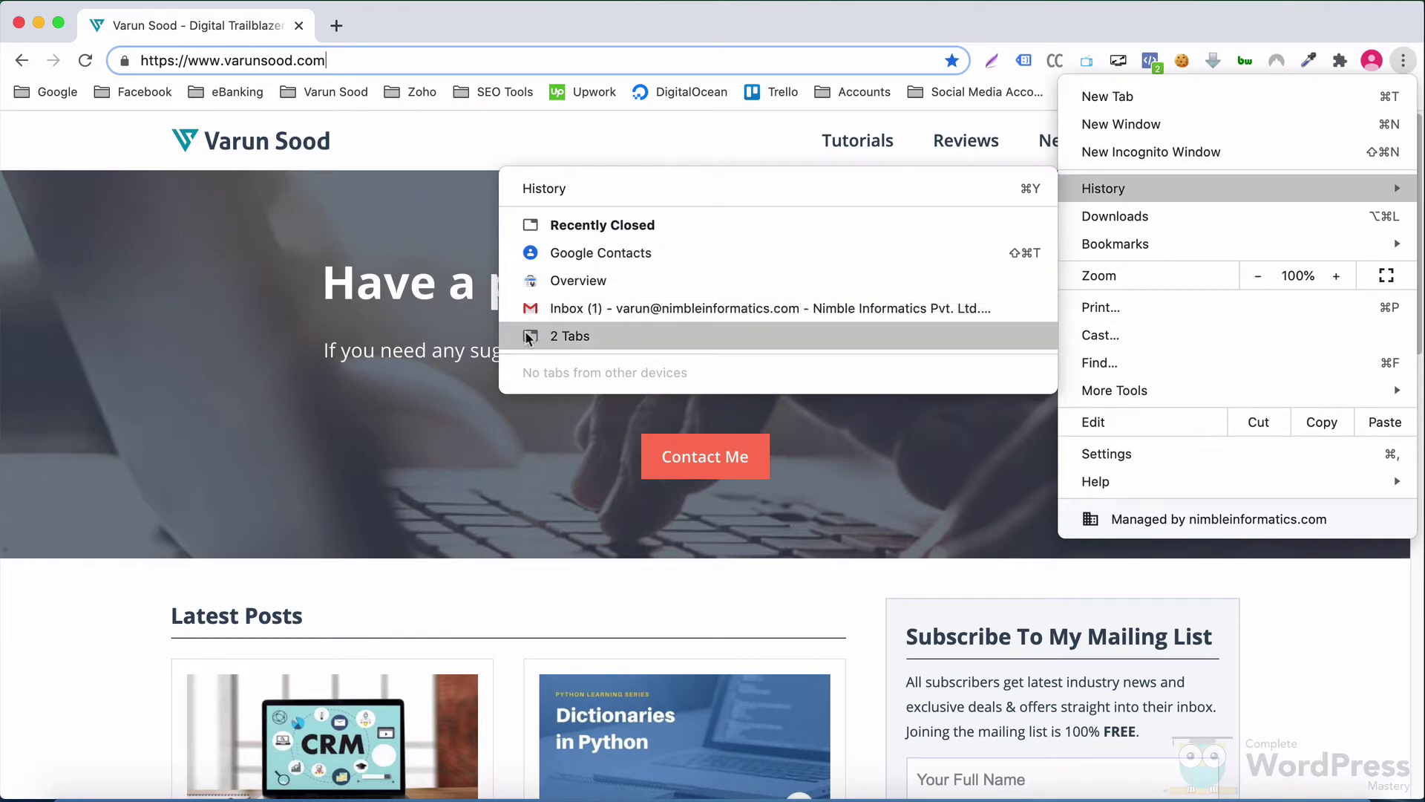
{"action": "left_click", "coordinate": [121, 349]}
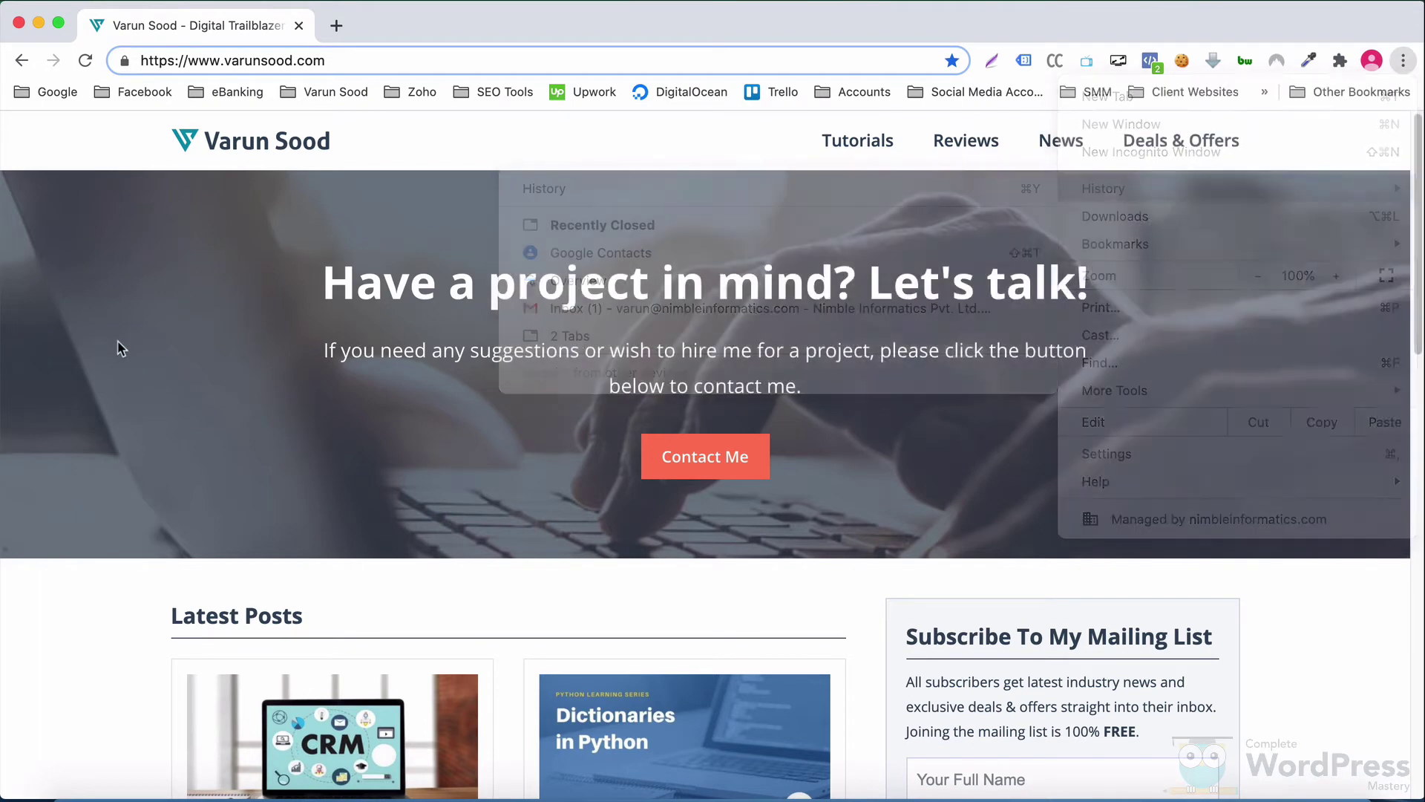
Replace the personal website's tab with a new one and open completewpmastery.com in it.
{"action": "left_click", "coordinate": [330, 33]}
{"action": "left_click", "coordinate": [298, 26]}
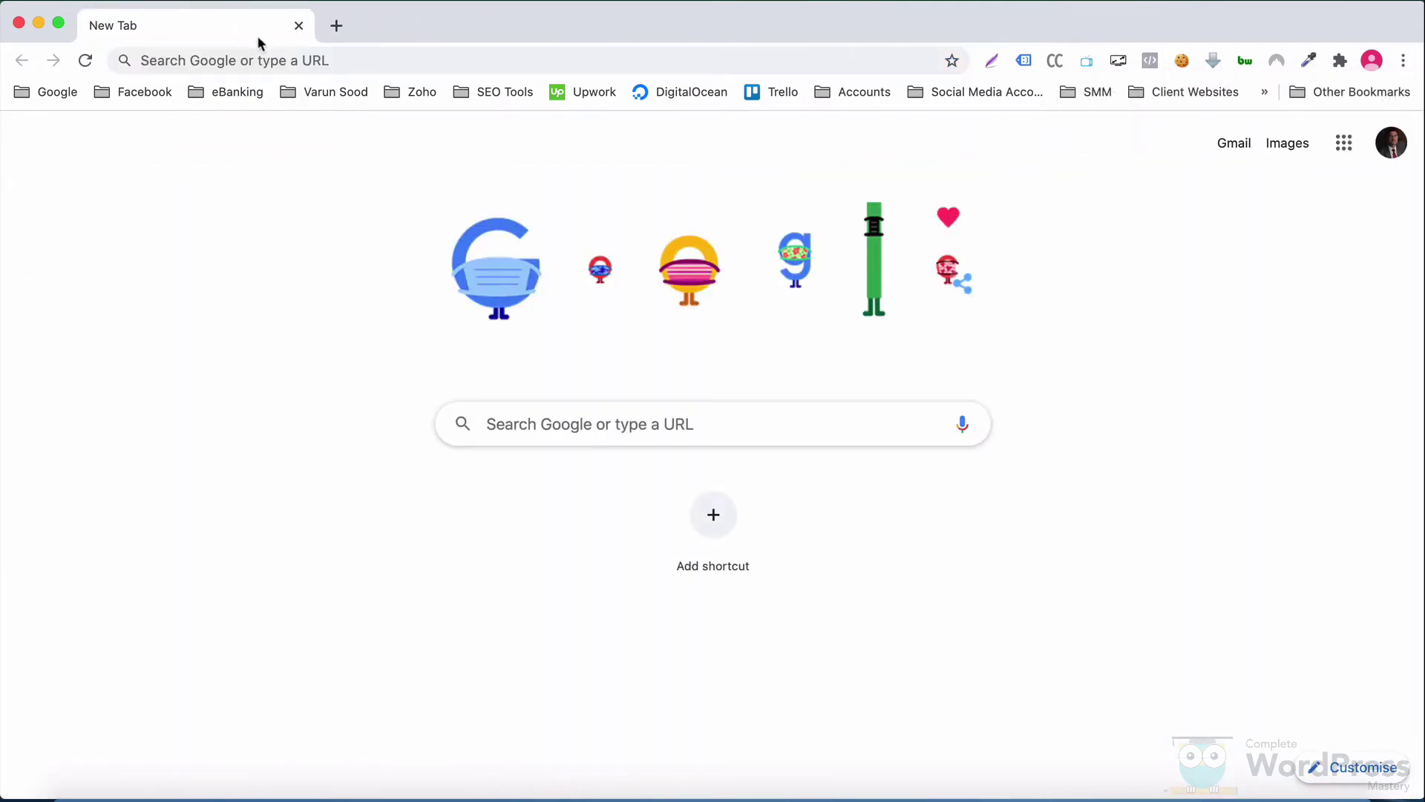
{"action": "left_click", "coordinate": [249, 60]}
{"action": "type", "text": "complete"}
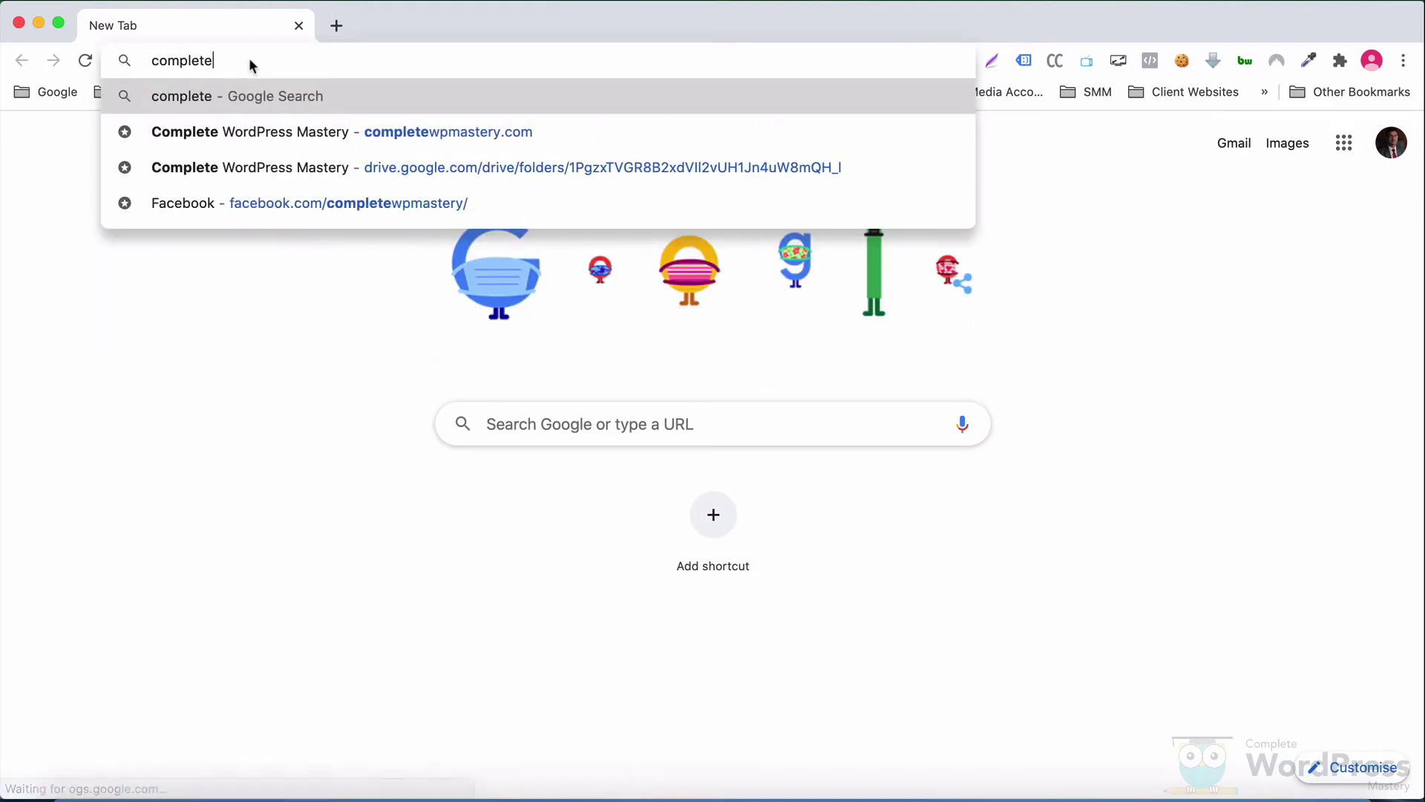
{"action": "key", "text": "Down"}
{"action": "key", "text": "Return"}
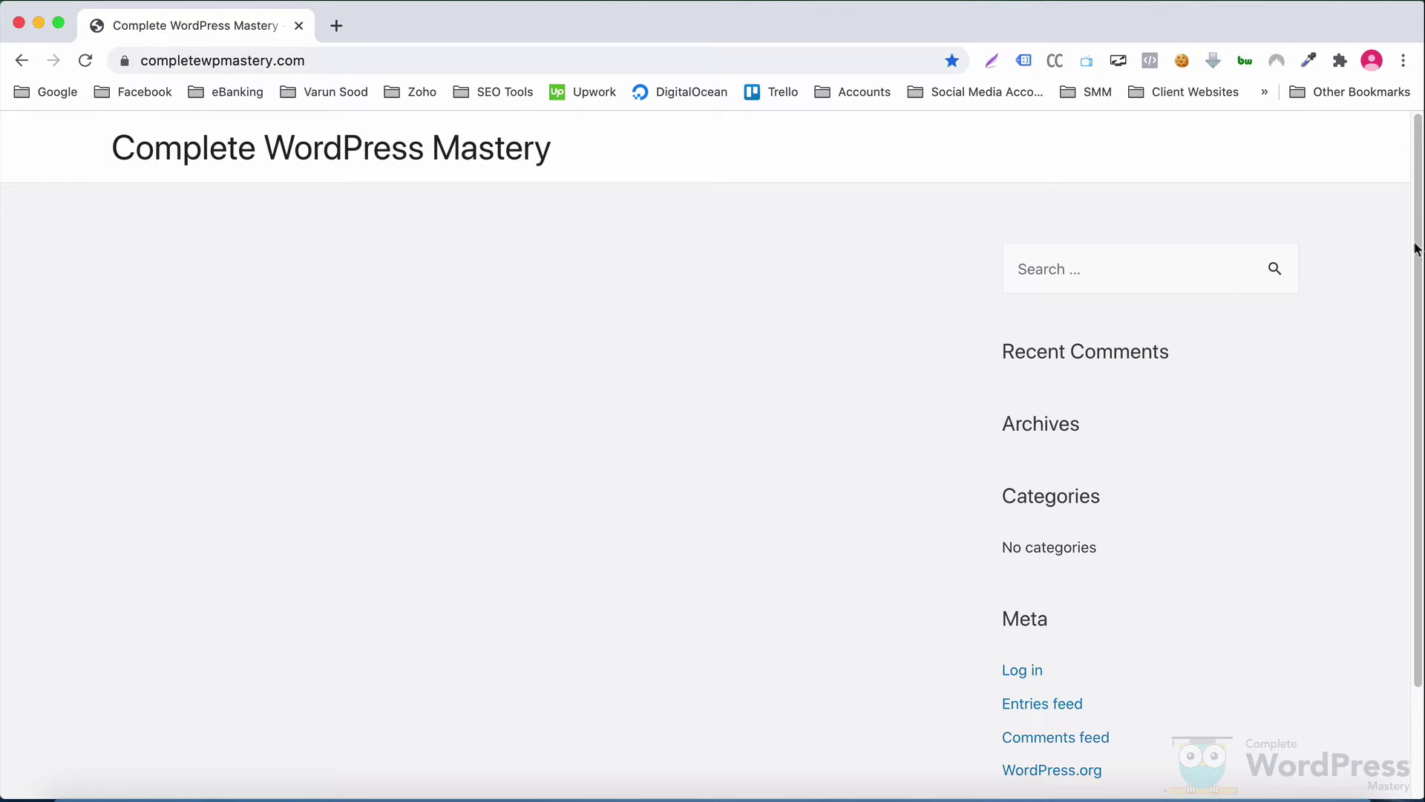
{"action": "scroll", "coordinate": [1419, 248], "scroll_direction": "down", "scroll_amount": 3}
{"action": "scroll", "coordinate": [1419, 249], "scroll_direction": "up", "scroll_amount": 3}
Go to the site's /wp-admin address and log in with the prefilled credentials, completing the "I'm not a robot" check.
{"action": "left_click", "coordinate": [375, 60]}
{"action": "left_click", "coordinate": [395, 61]}
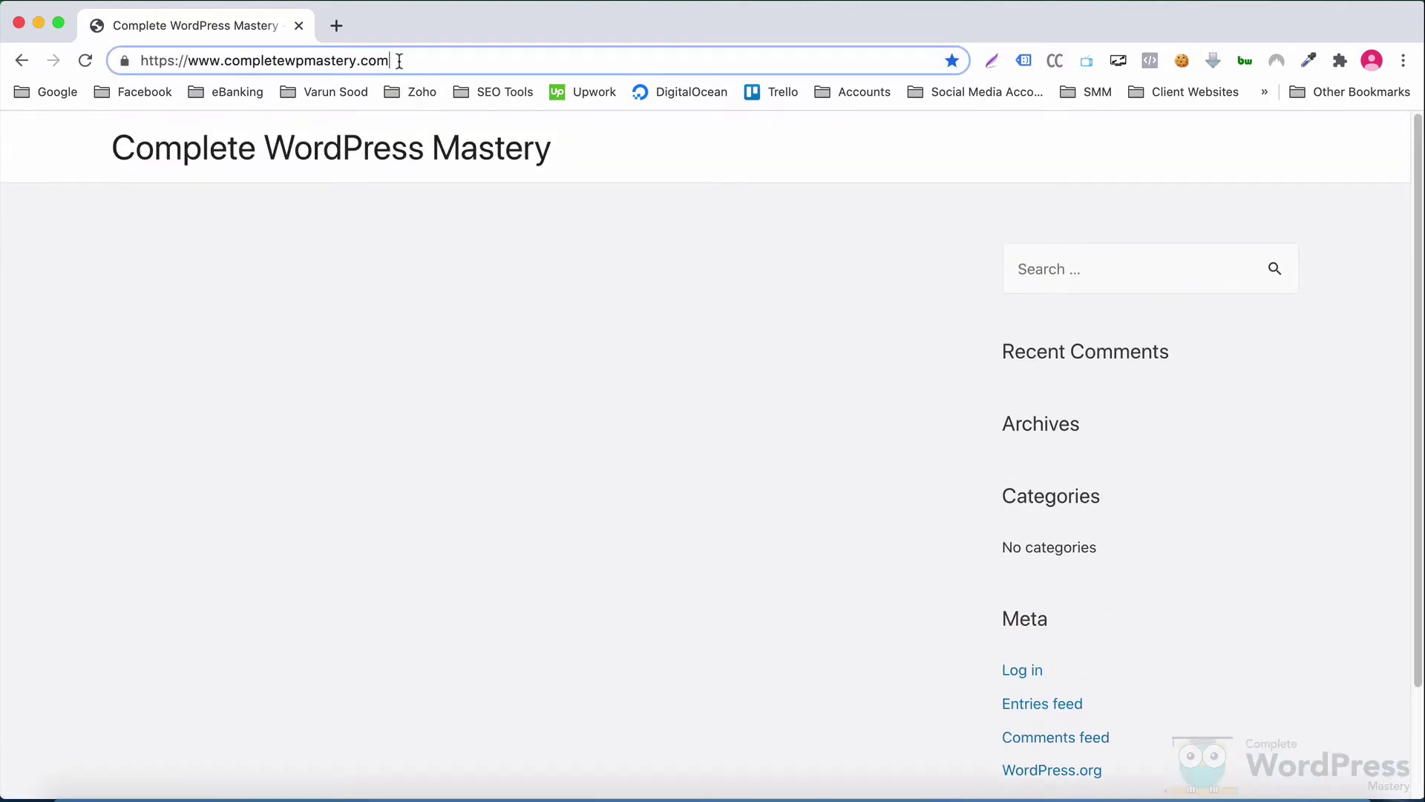
{"action": "type", "text": "/wp-admin"}
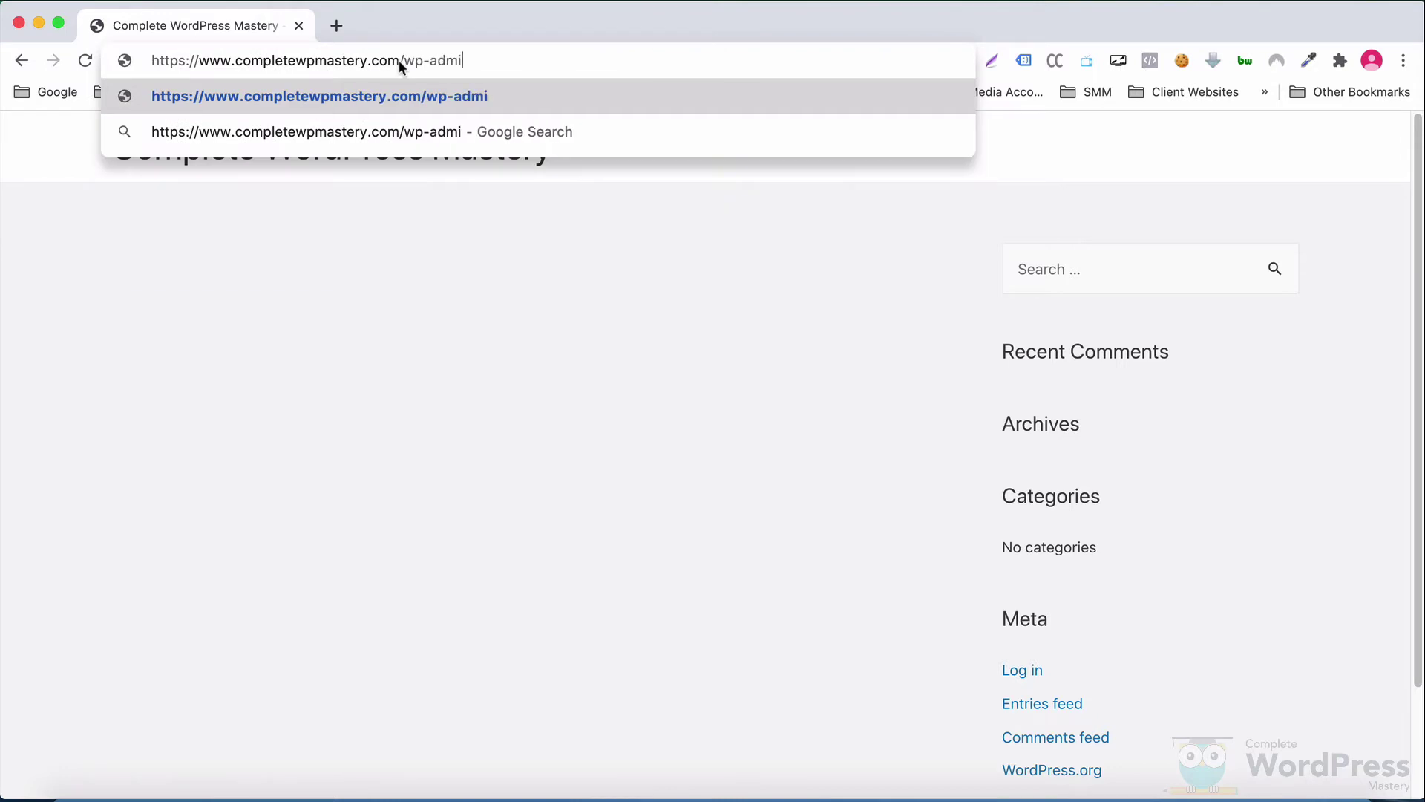
{"action": "key", "text": "Return"}
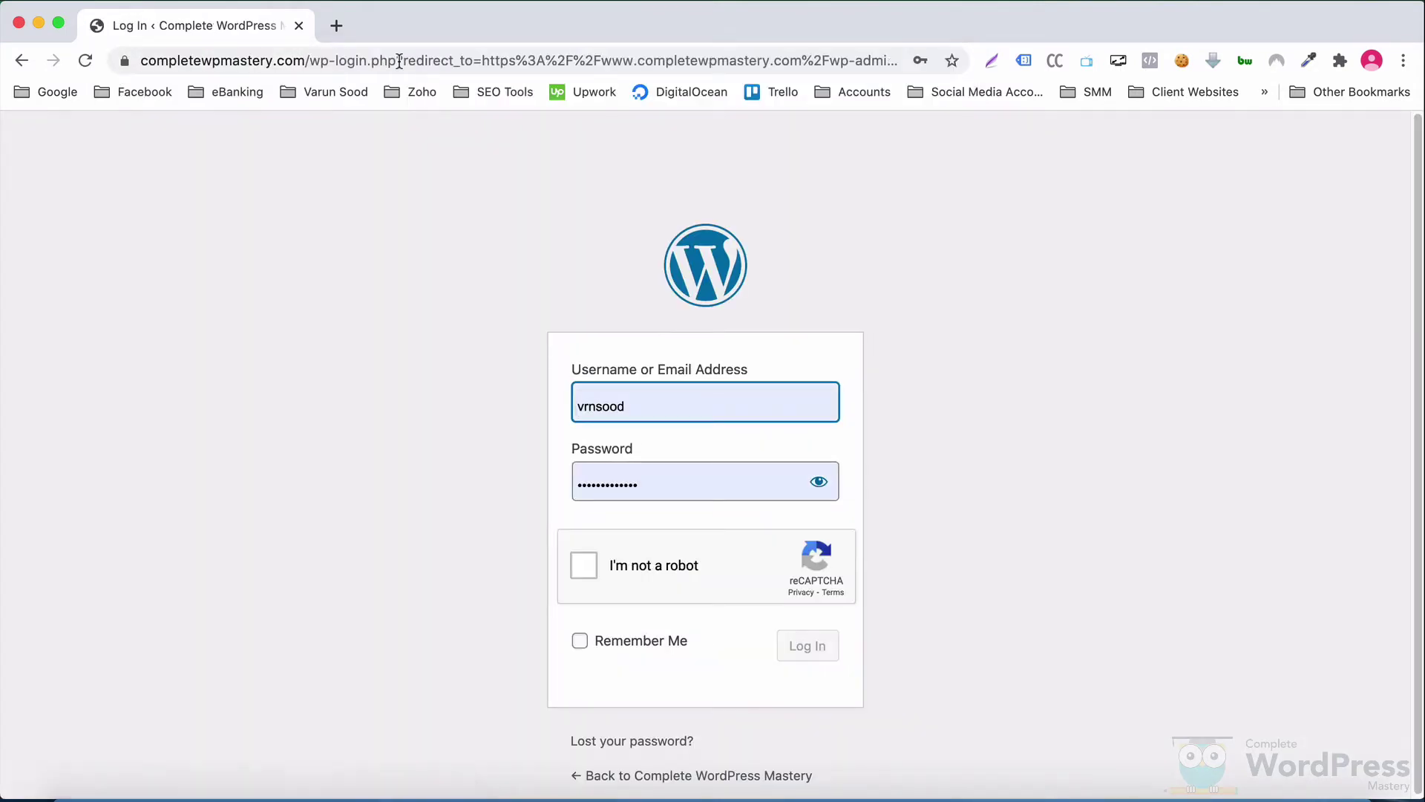
{"action": "left_click", "coordinate": [653, 568]}
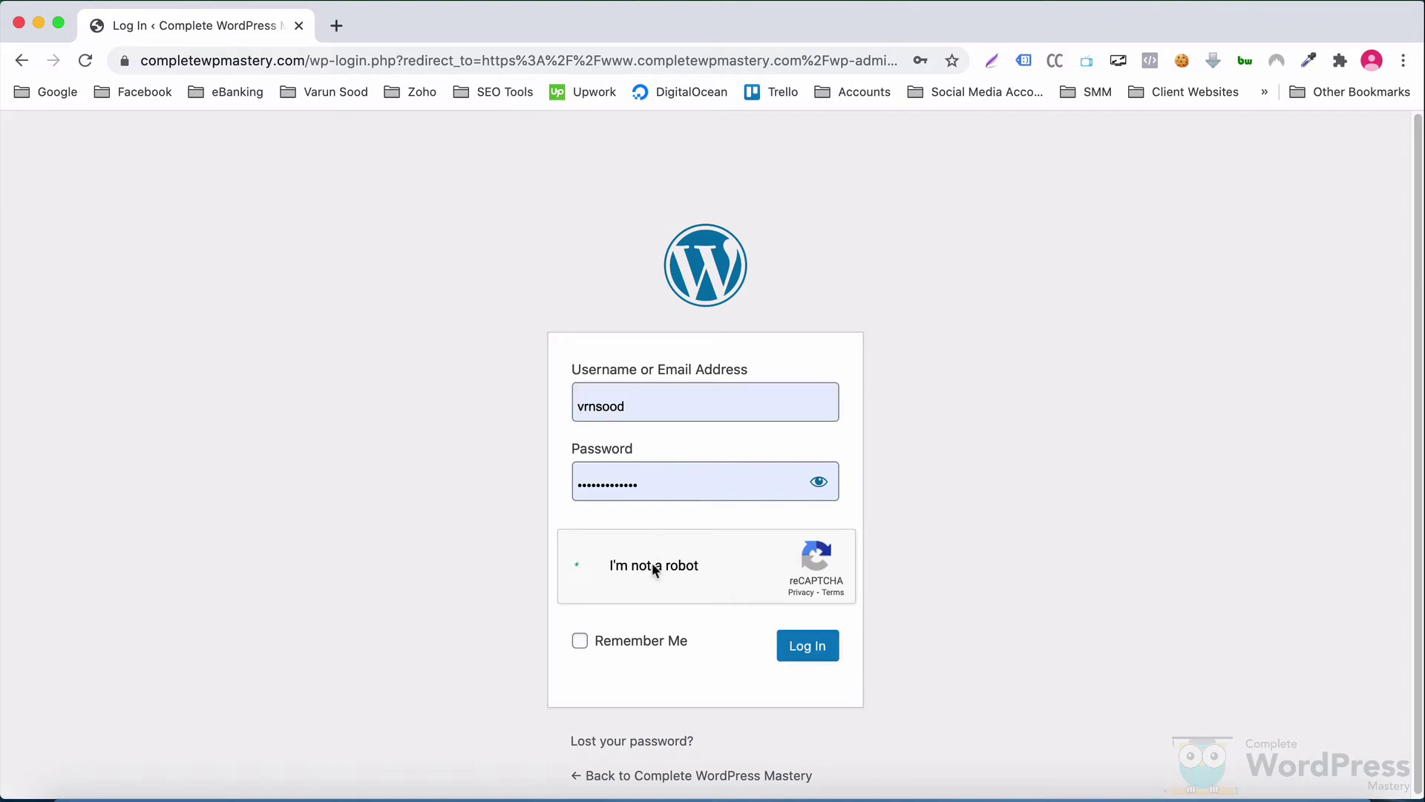
{"action": "left_click", "coordinate": [800, 657]}
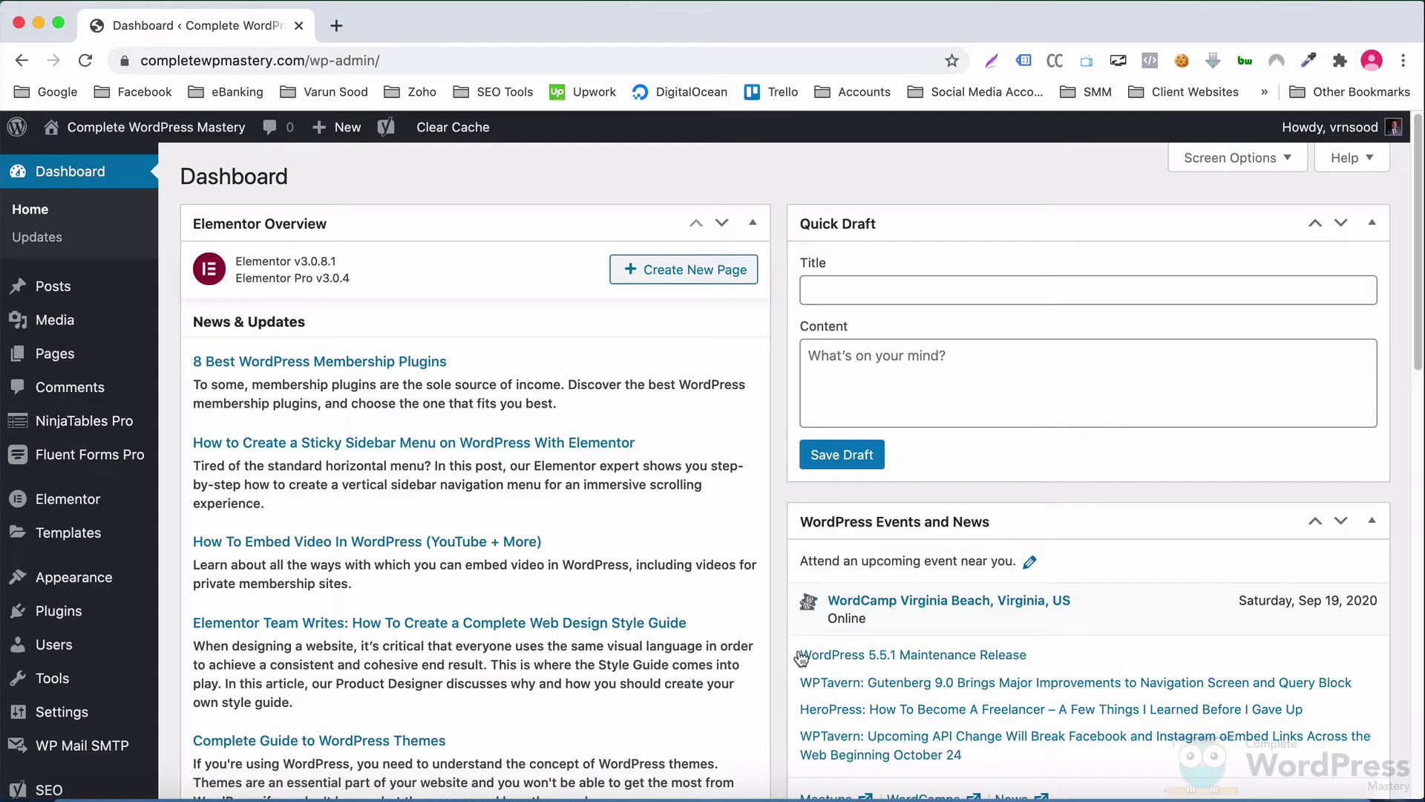
View the Complete WordPress Mastery front page and return to the dashboard.
{"action": "left_click", "coordinate": [142, 140]}
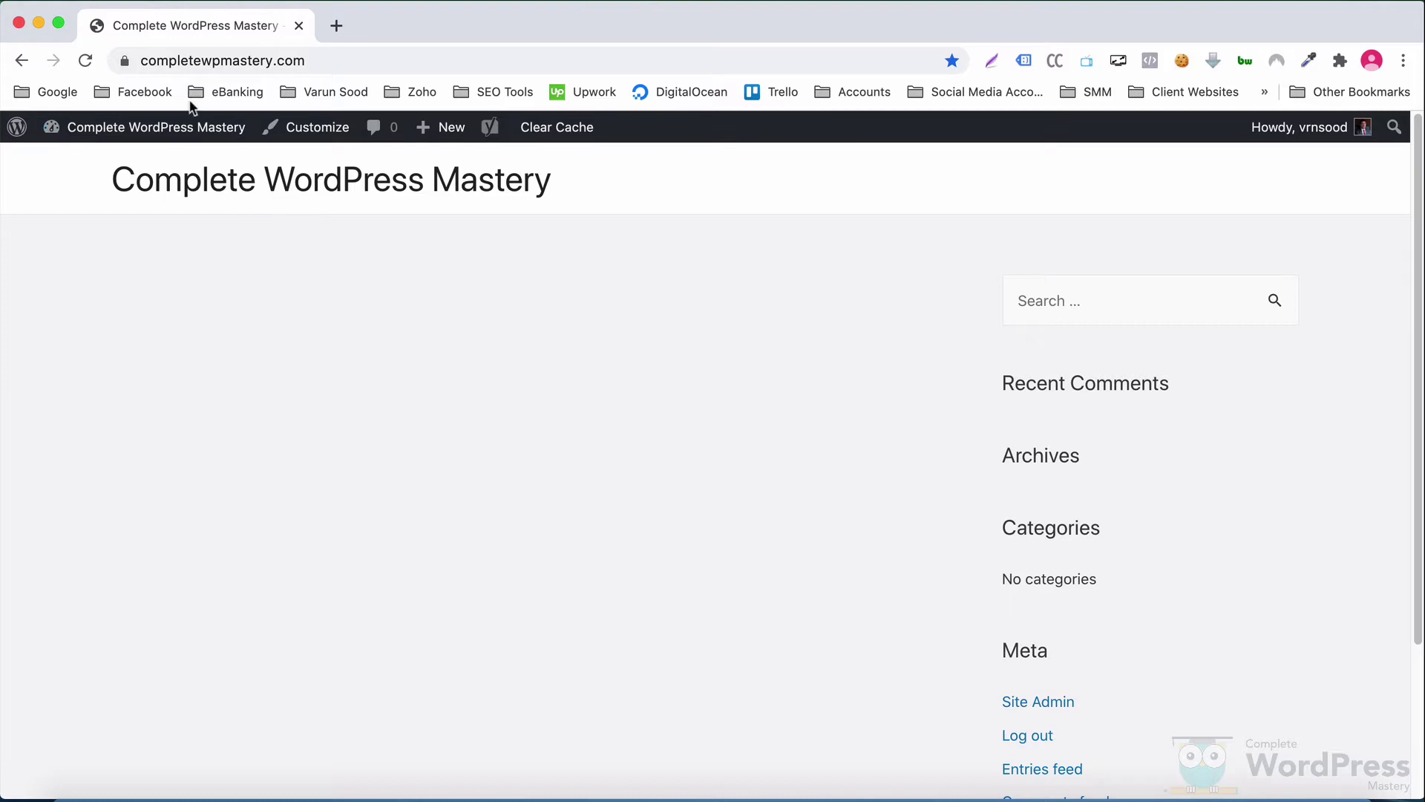
{"action": "left_click", "coordinate": [185, 138]}
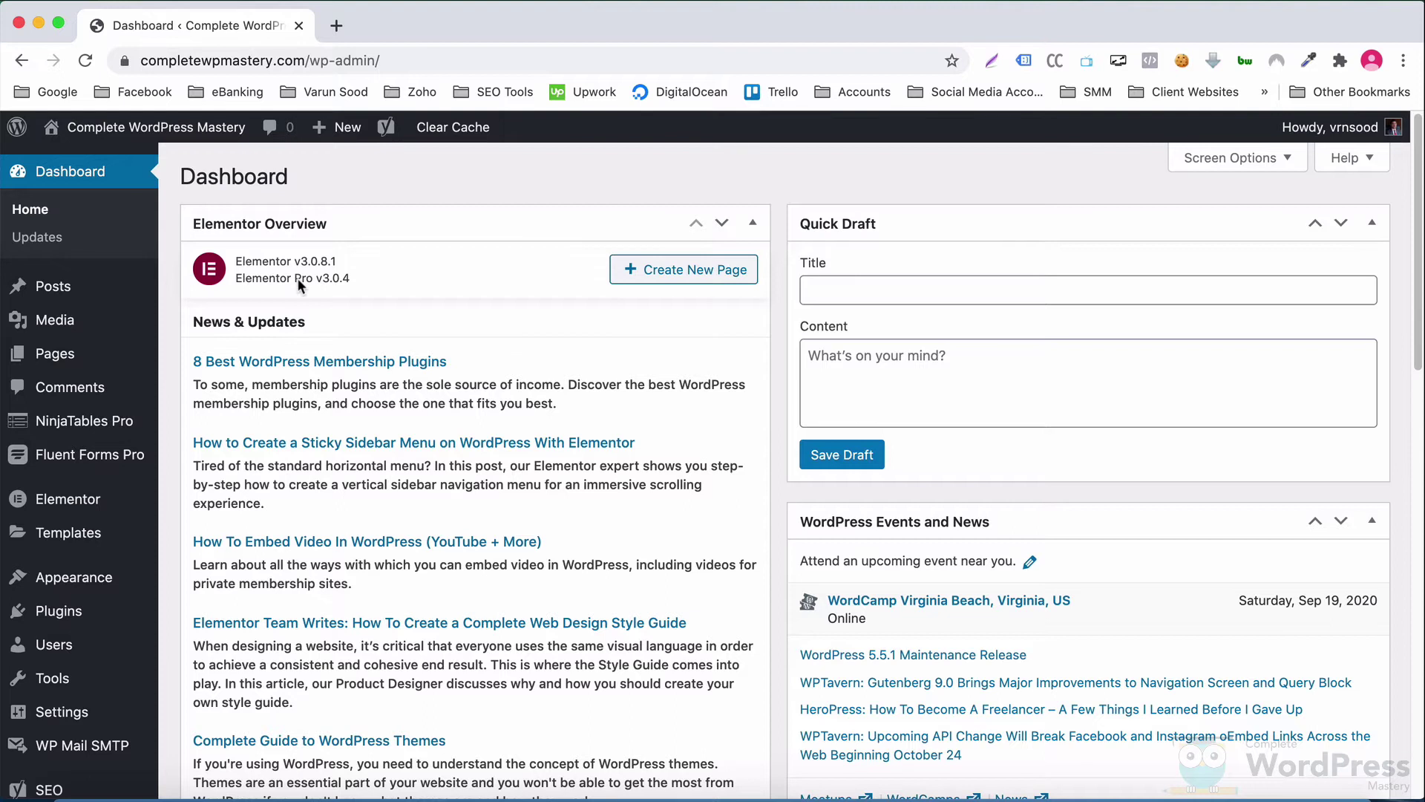
In Astra Options, activate the Nav Menu module and deactivate the Header Sections and Sticky Header modules.
{"action": "mouse_move", "coordinate": [70, 581]}
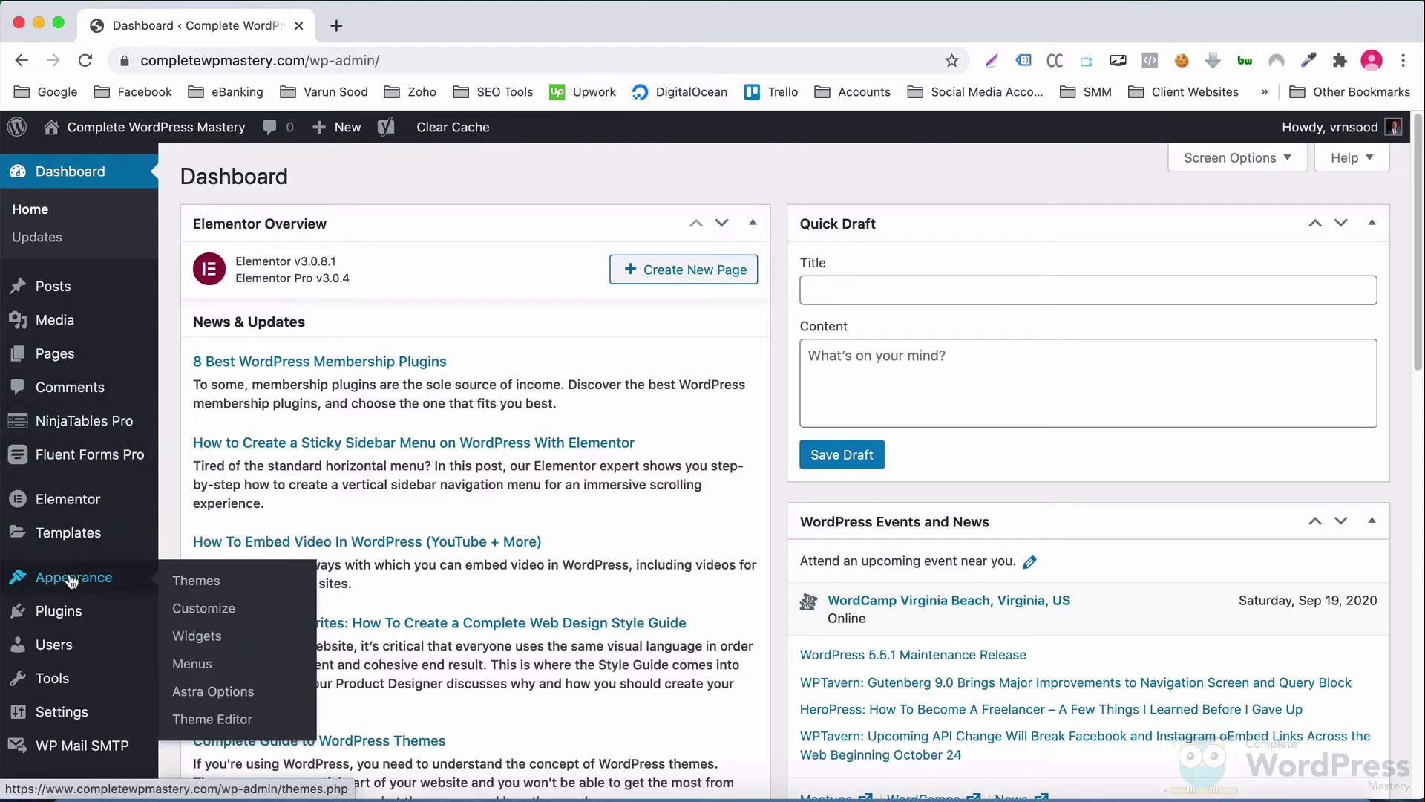
{"action": "left_click", "coordinate": [232, 691]}
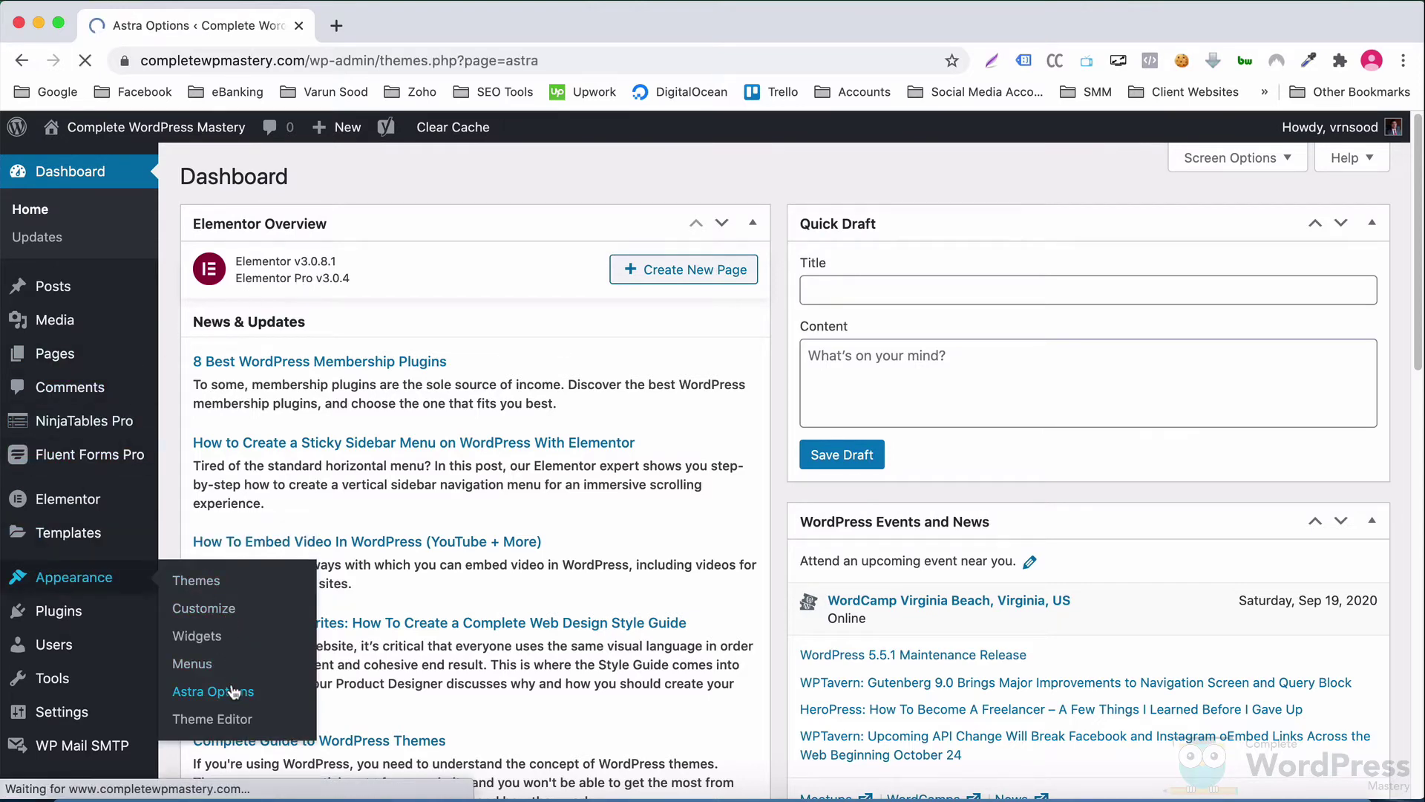
{"action": "scroll", "coordinate": [230, 689], "scroll_direction": "down", "scroll_amount": 4}
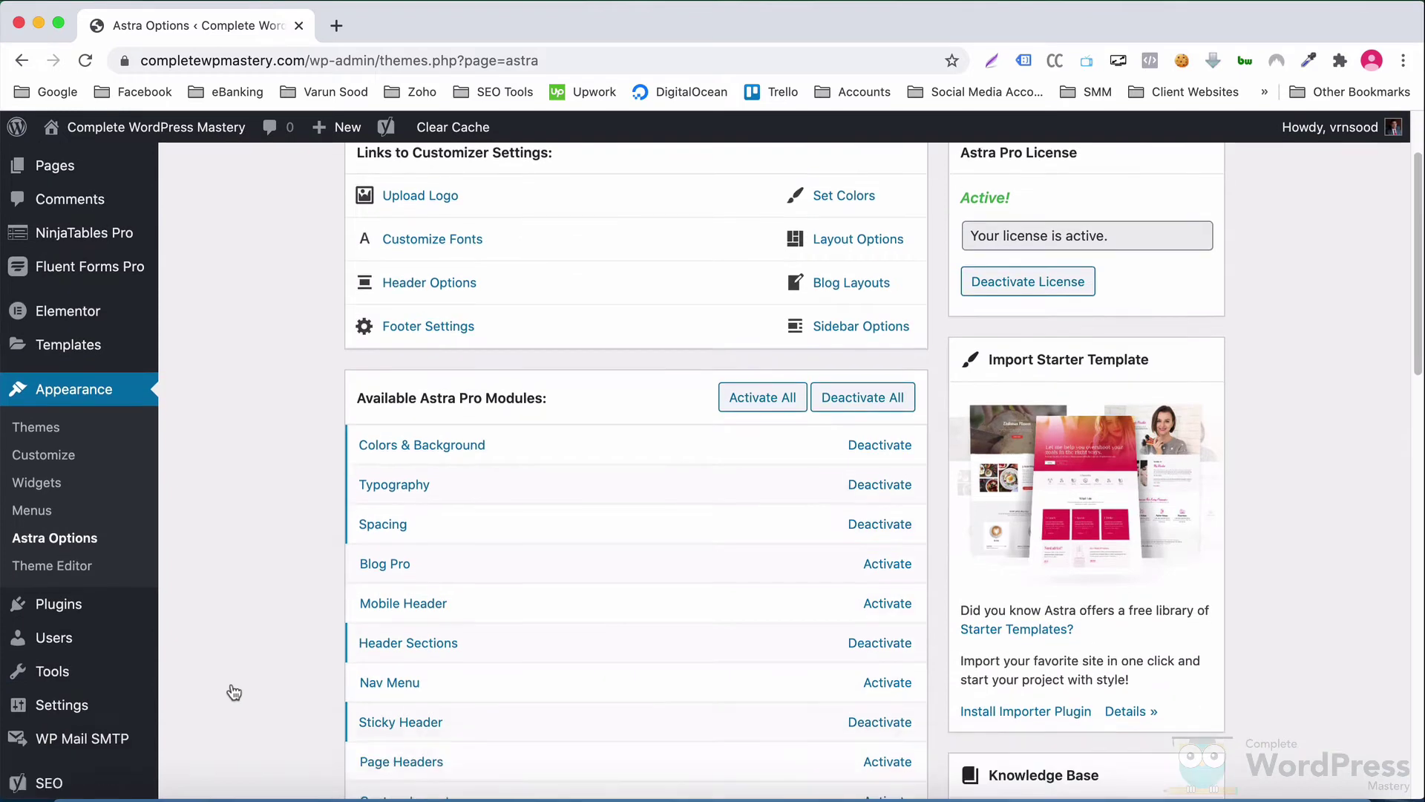
{"action": "scroll", "coordinate": [233, 691], "scroll_direction": "down", "scroll_amount": 2}
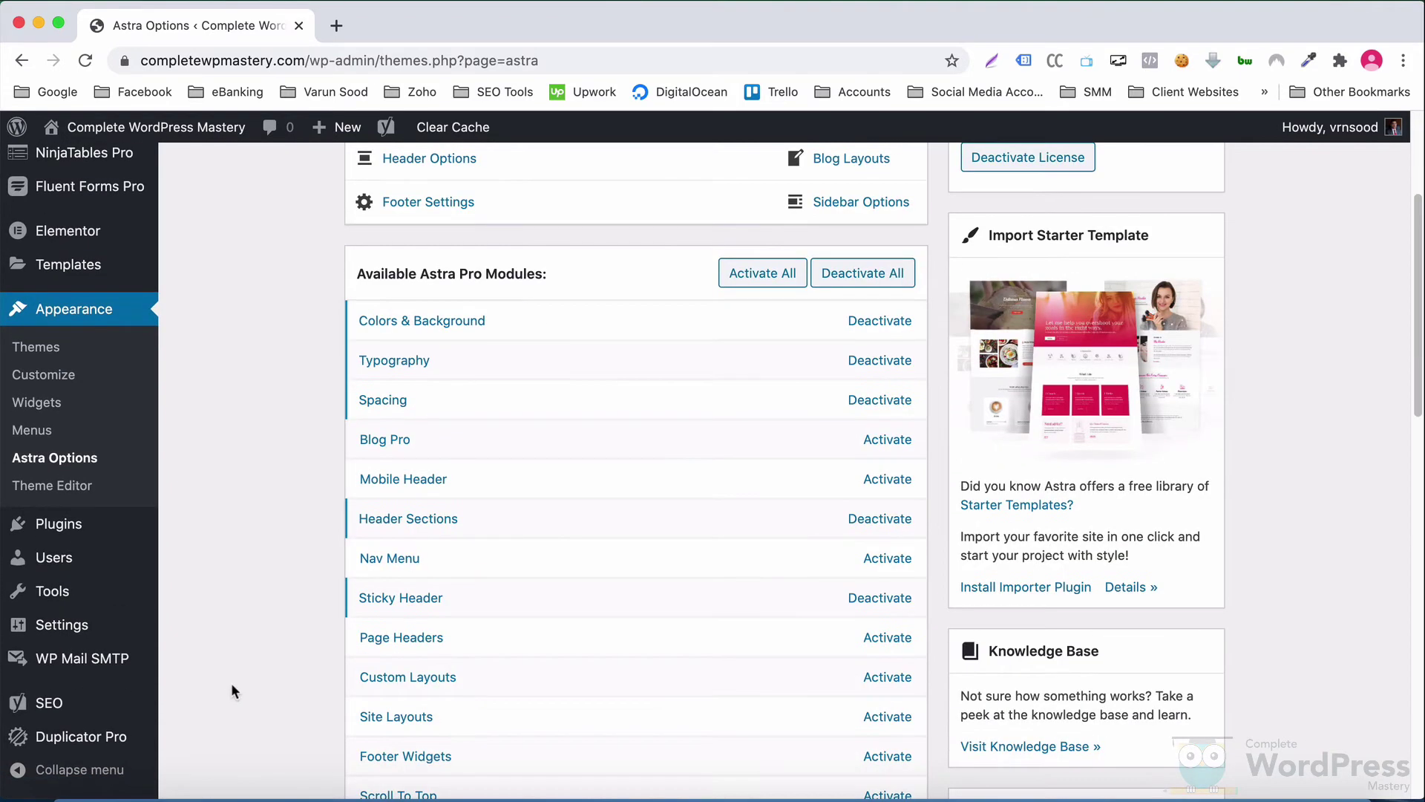
{"action": "scroll", "coordinate": [231, 683], "scroll_direction": "down", "scroll_amount": 1}
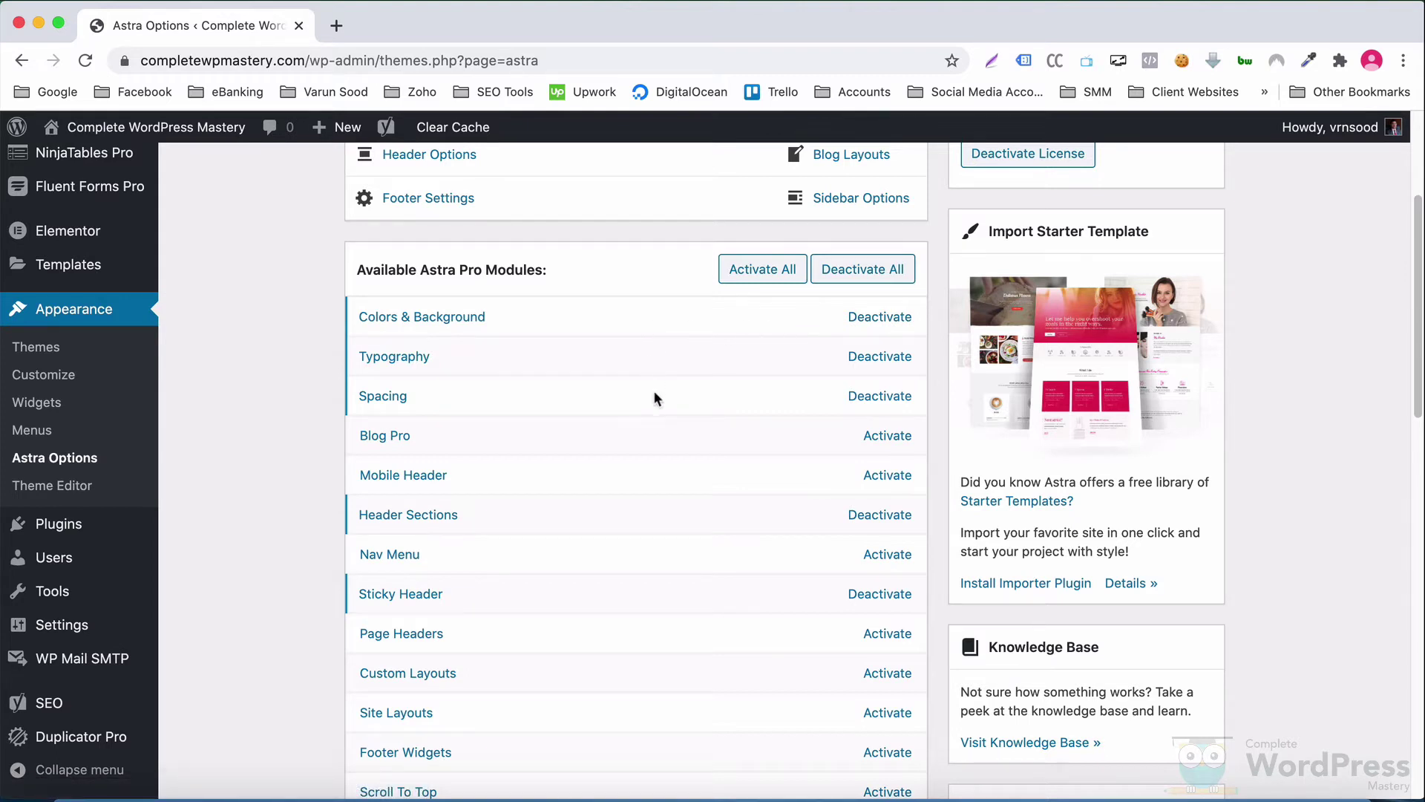
{"action": "left_click", "coordinate": [888, 555]}
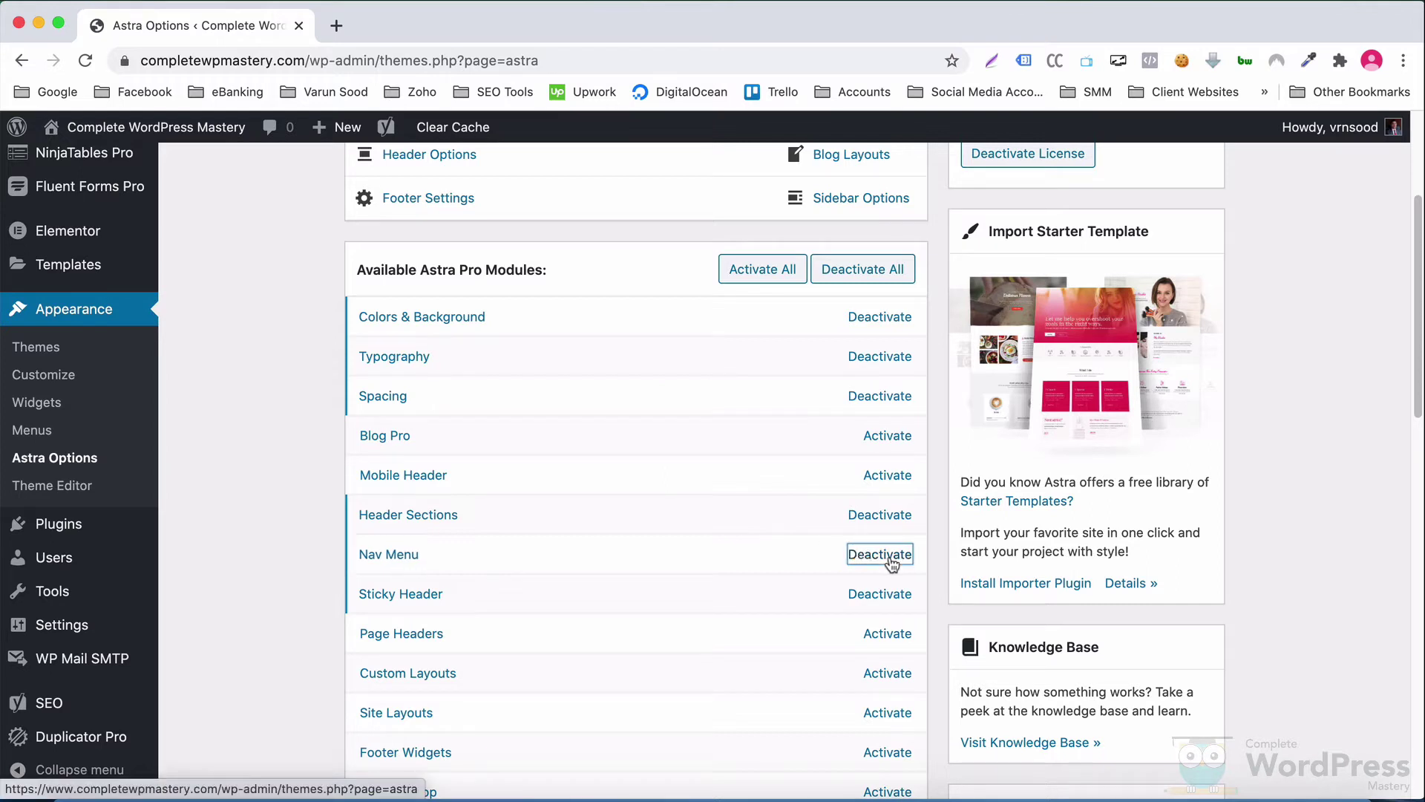
{"action": "left_click", "coordinate": [884, 519]}
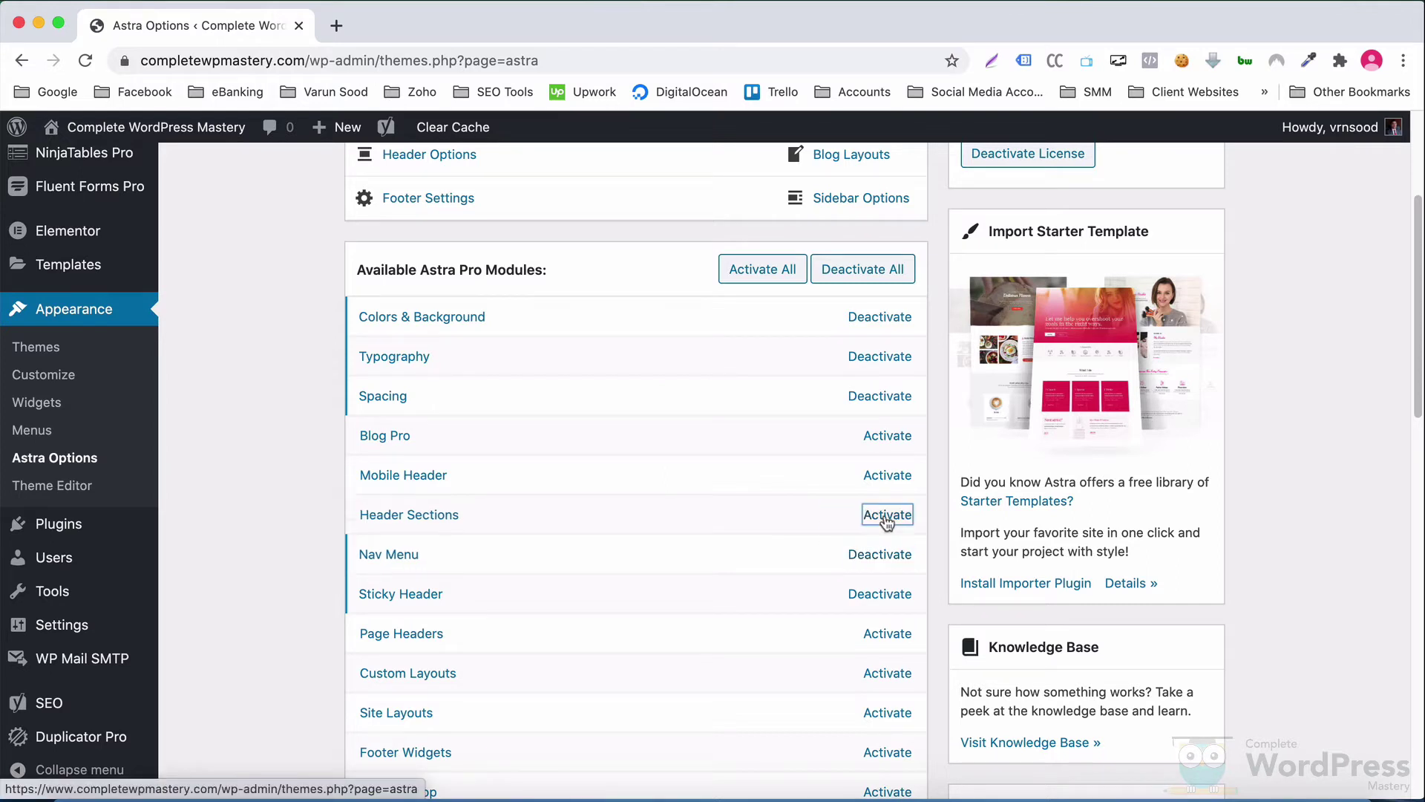
{"action": "left_click", "coordinate": [883, 595]}
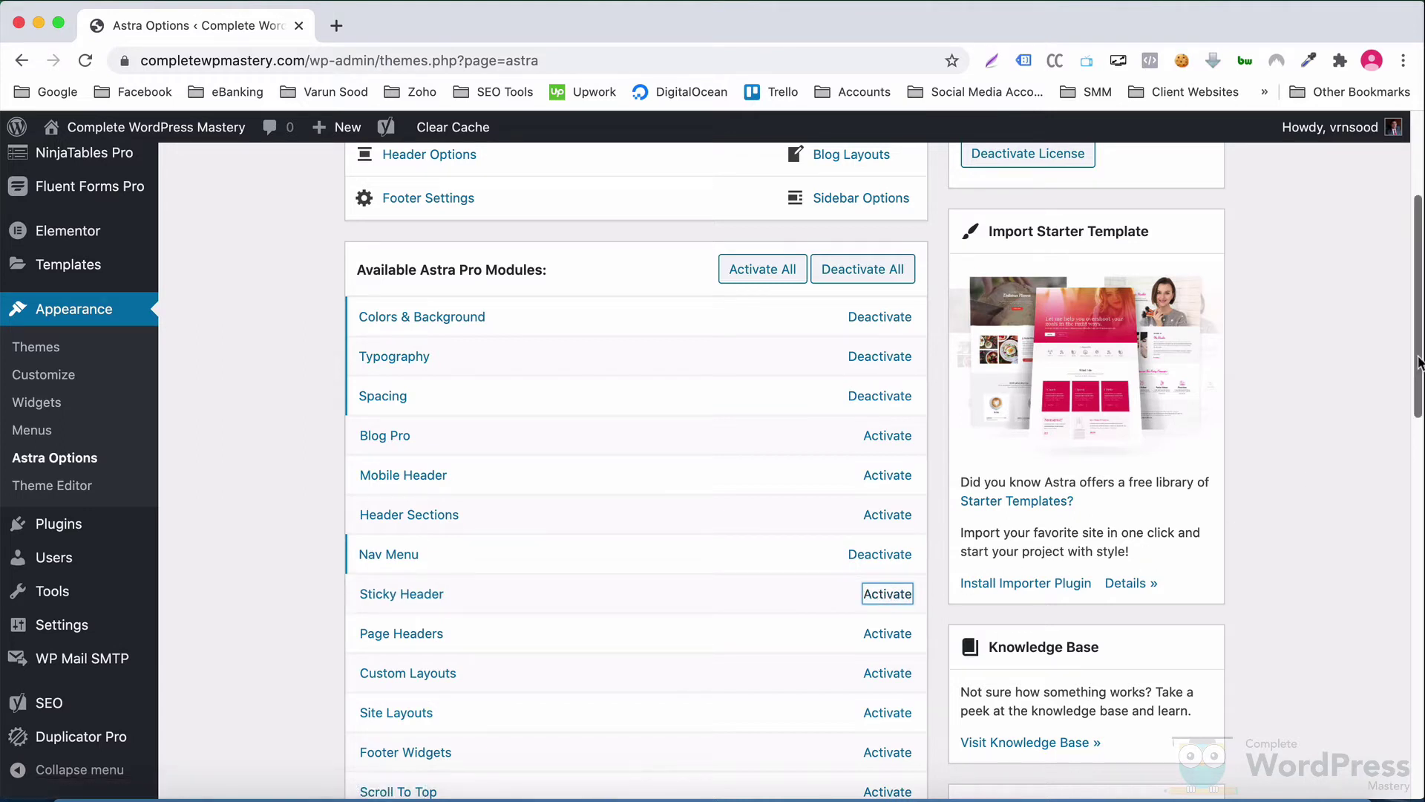
Look through the remaining Astra Pro modules and open the theme Customizer.
{"action": "scroll", "coordinate": [1414, 382], "scroll_direction": "down", "scroll_amount": 2}
{"action": "scroll", "coordinate": [1418, 380], "scroll_direction": "down", "scroll_amount": 2}
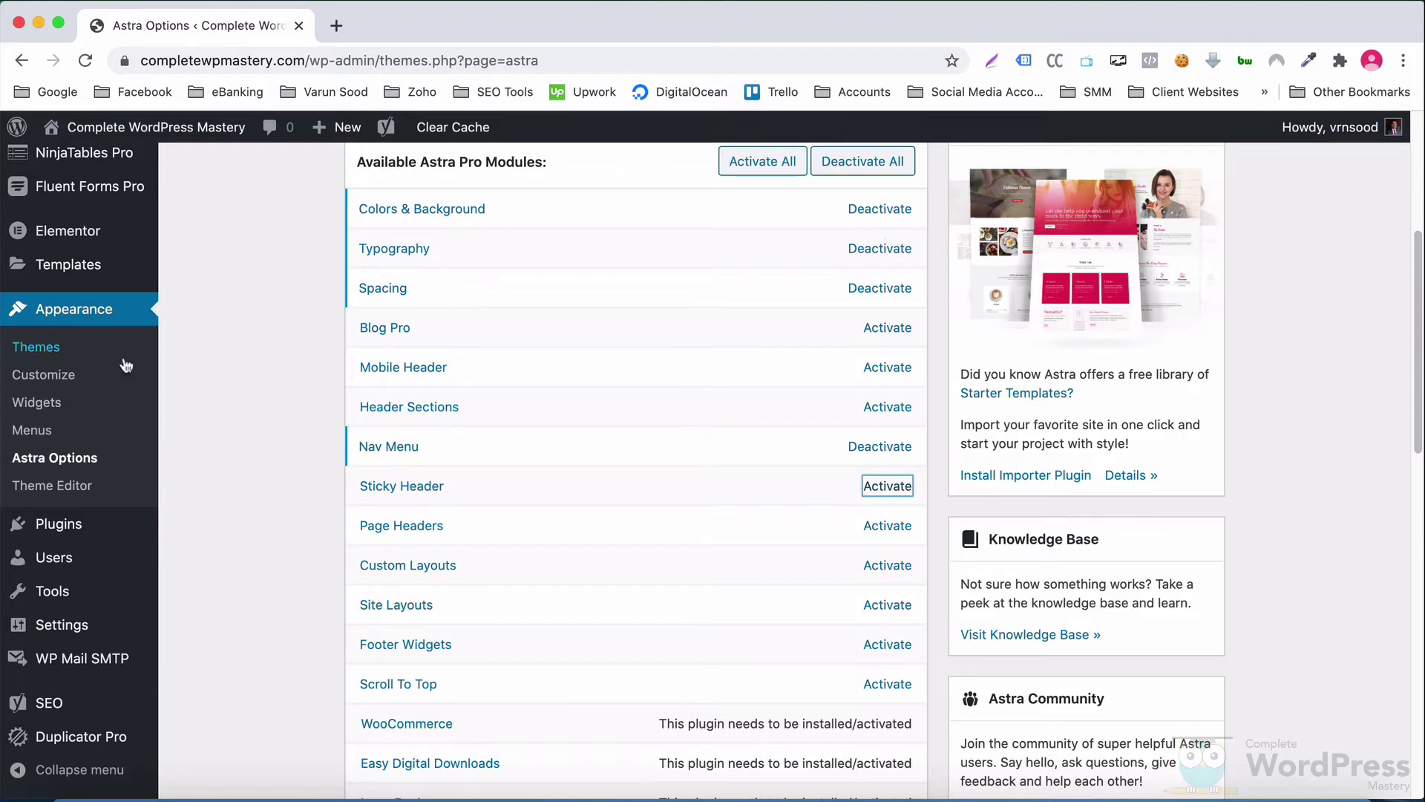
{"action": "left_click", "coordinate": [95, 377]}
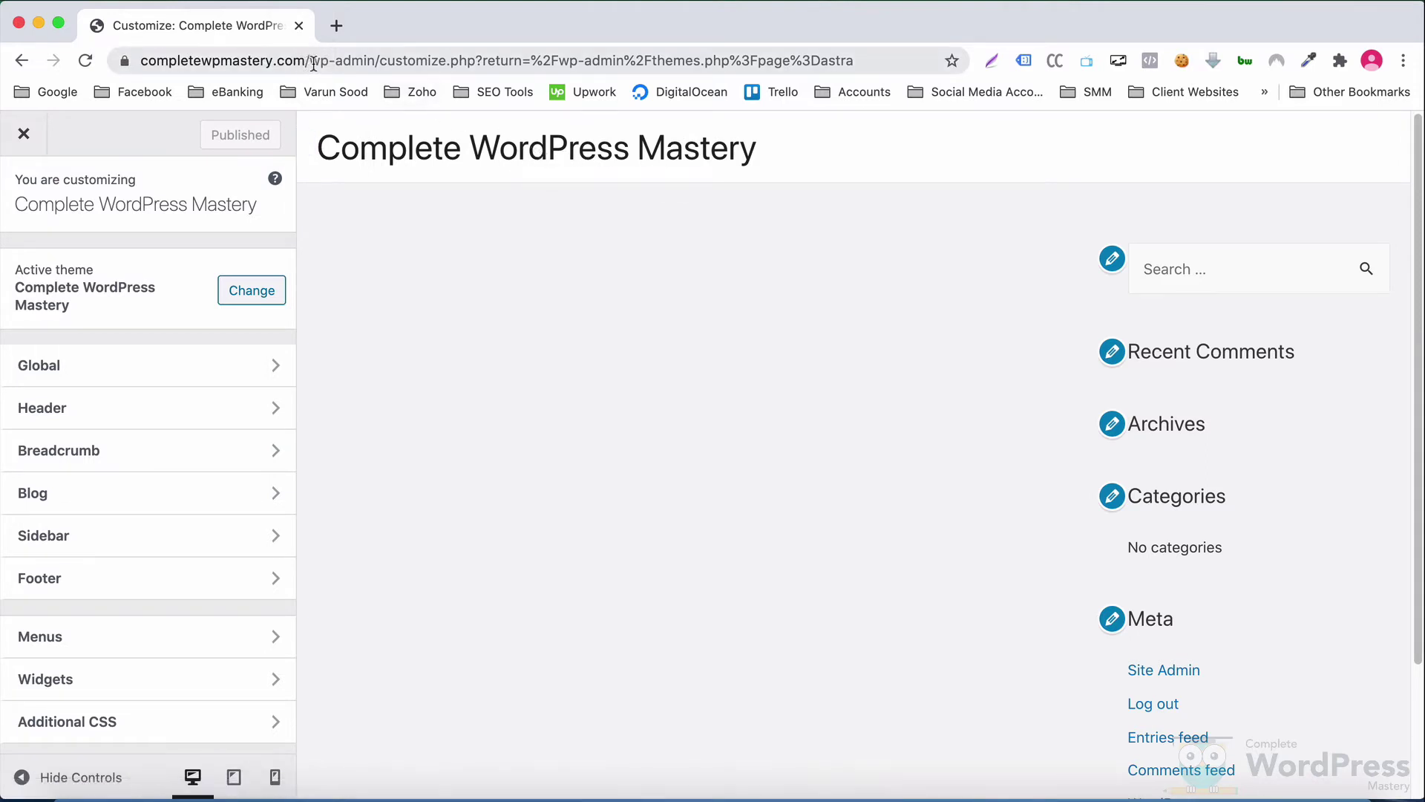
Open the site's /wp-admin/ address in a new tab and check the Site Title in General Settings.
{"action": "left_click_drag", "start_coordinate": [380, 60], "coordinate": [140, 60]}
{"action": "key", "text": "ctrl+c"}
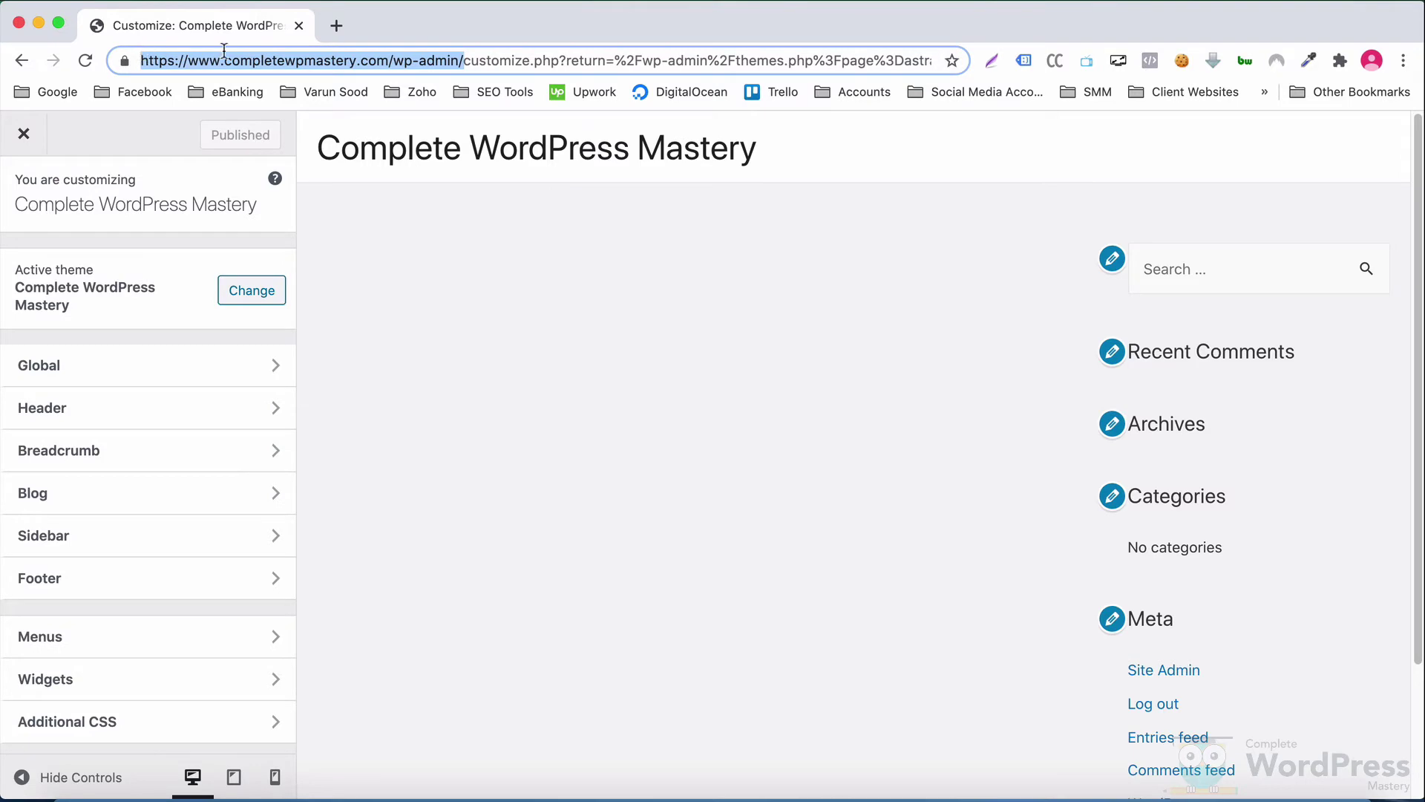
{"action": "left_click", "coordinate": [330, 25]}
{"action": "key", "text": "ctrl+v"}
{"action": "key", "text": "Return"}
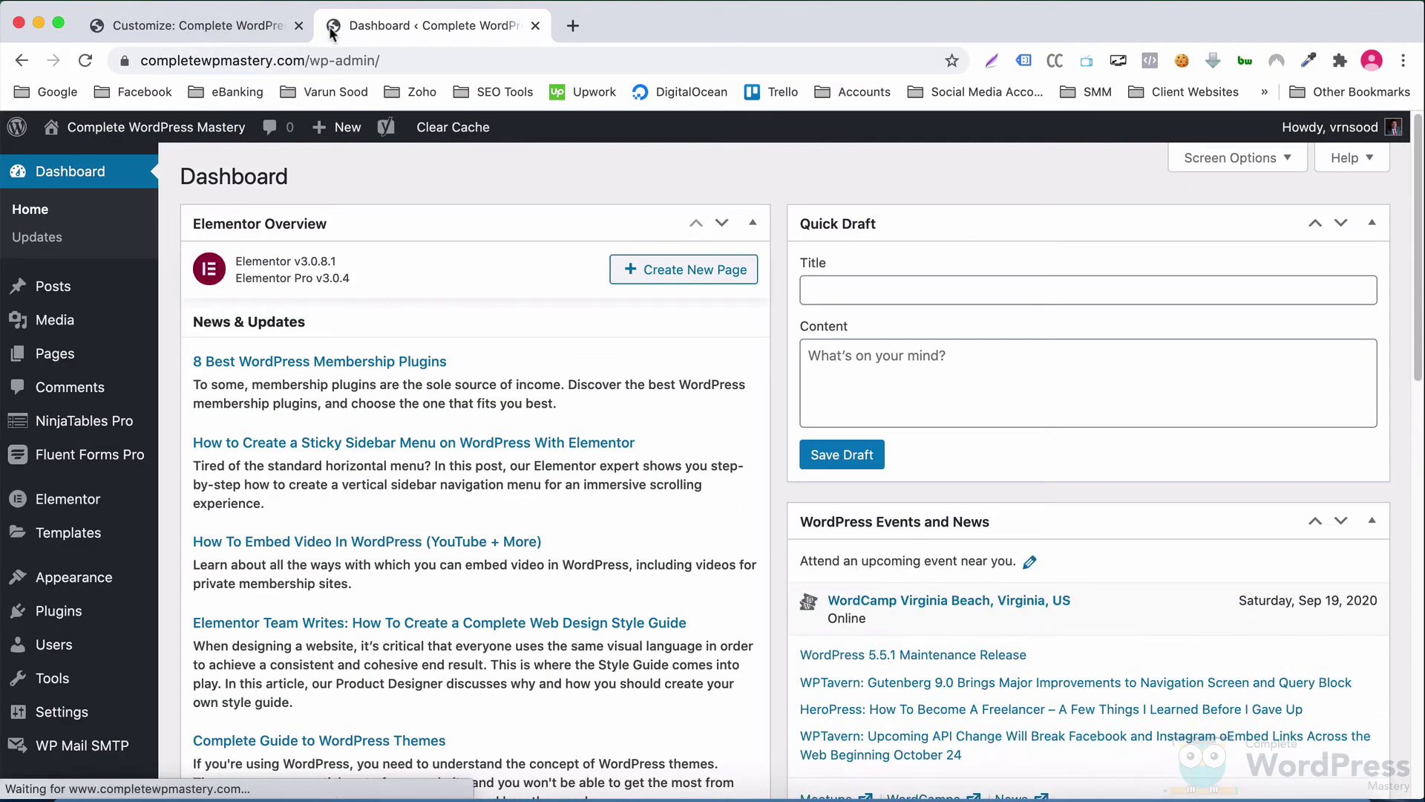
{"action": "left_click", "coordinate": [78, 714]}
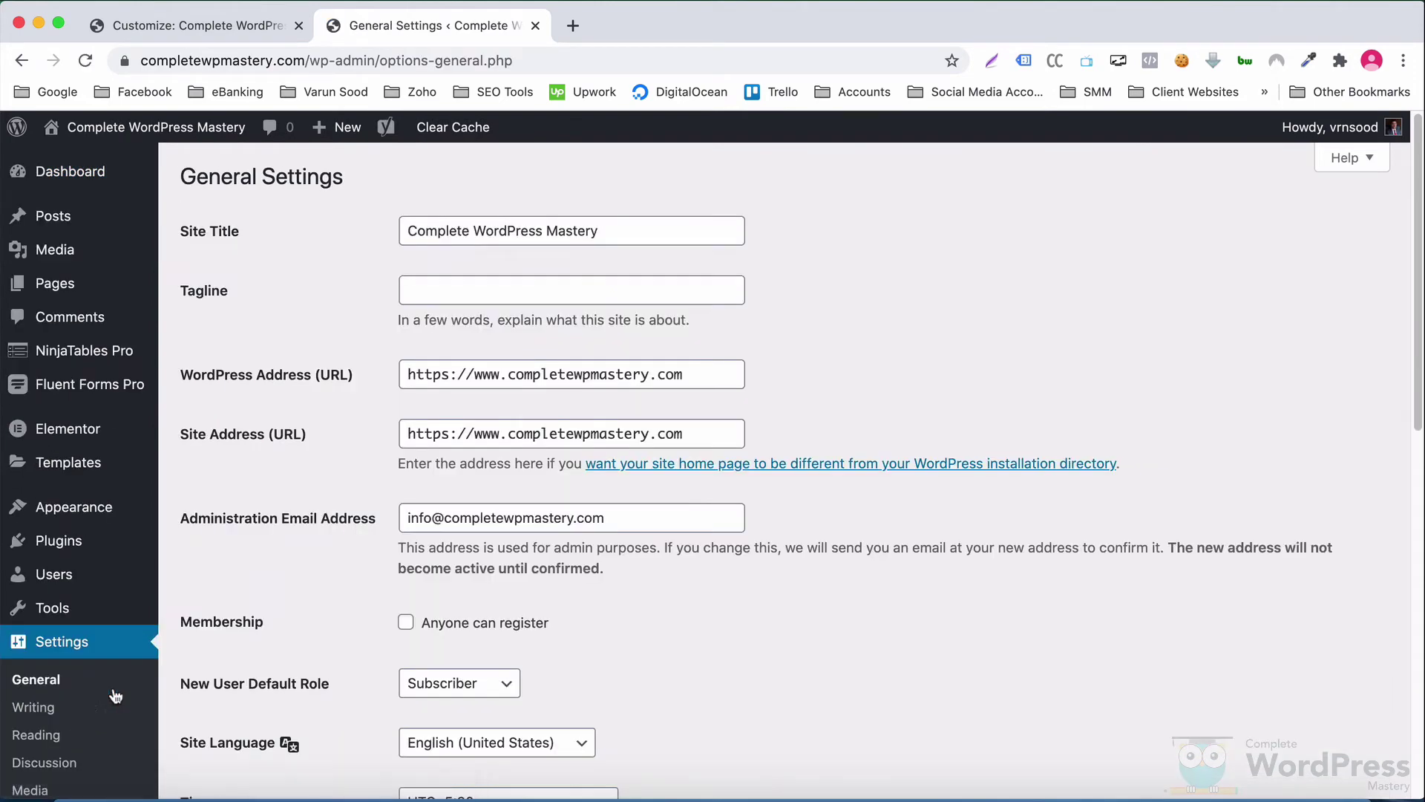
{"action": "triple_click", "coordinate": [560, 236]}
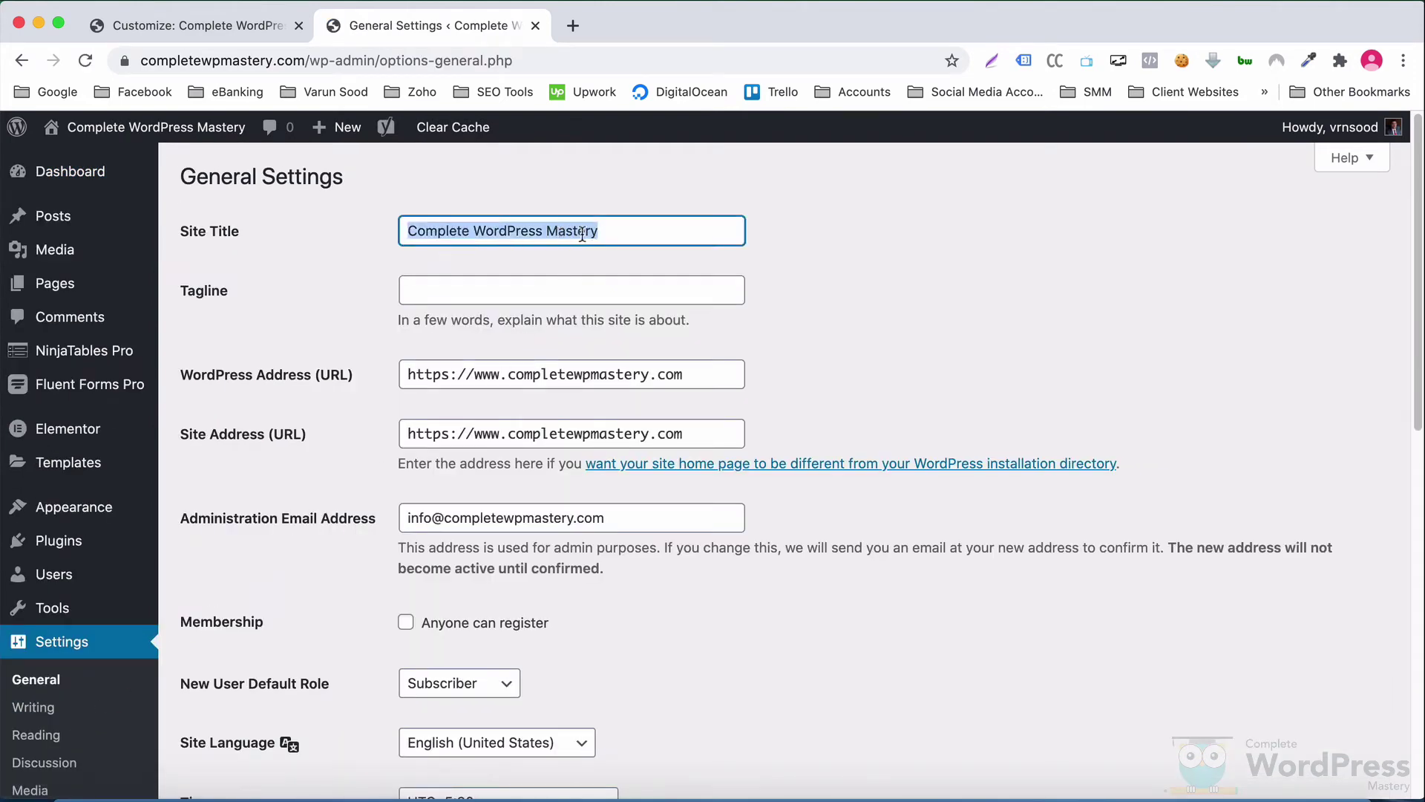
{"action": "key", "text": "Right"}
Return to the Customizer and open the header's Site Identity settings.
{"action": "left_click", "coordinate": [234, 33]}
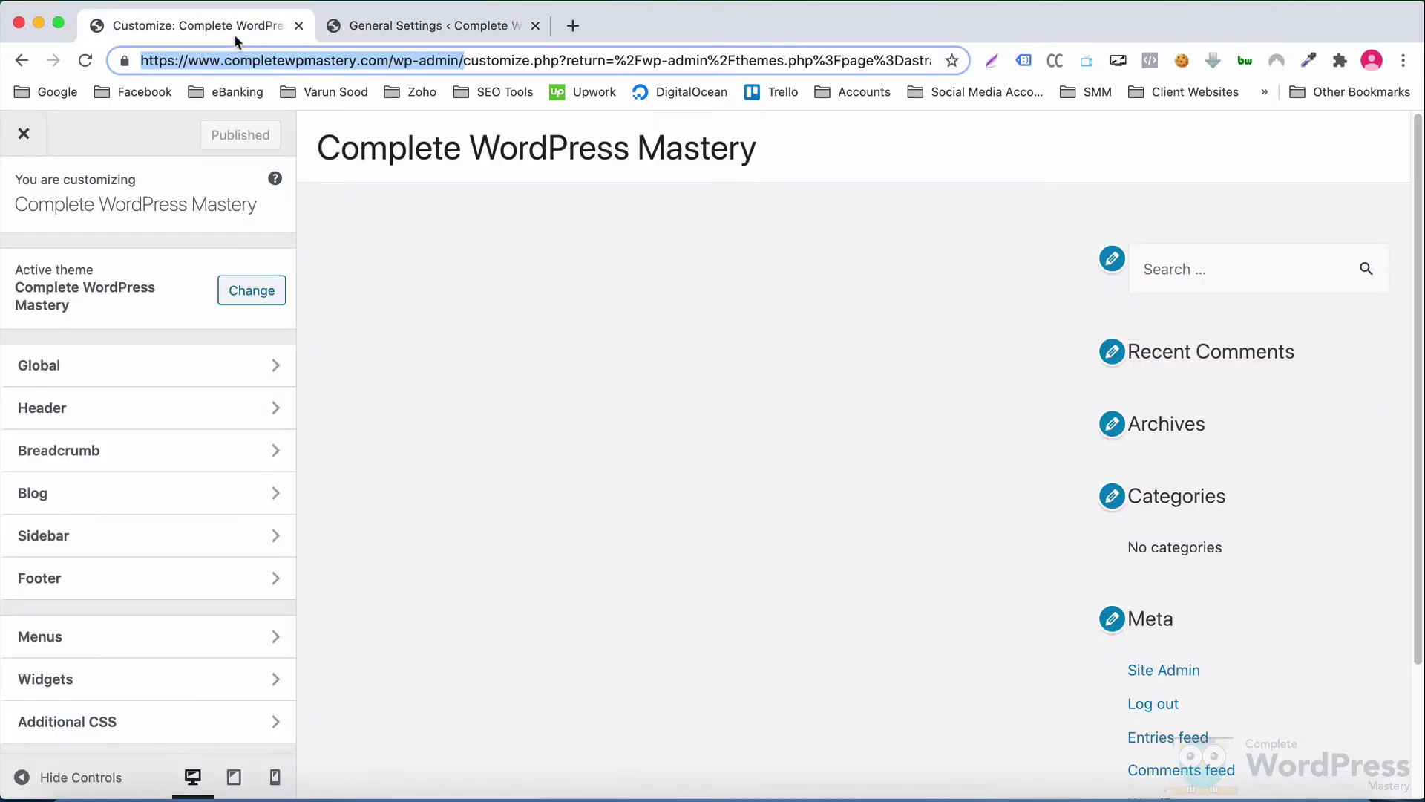
{"action": "left_click", "coordinate": [48, 410]}
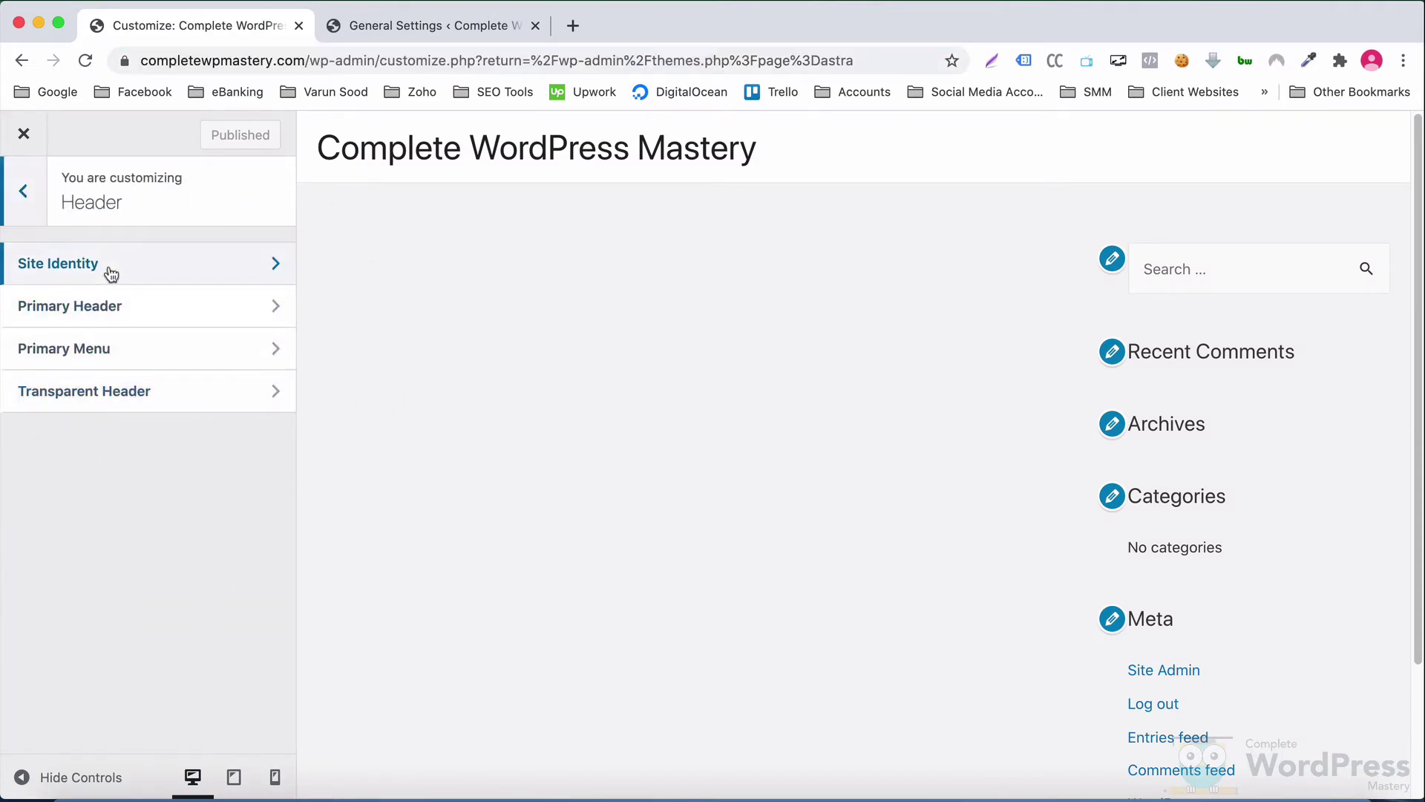
{"action": "left_click", "coordinate": [109, 270]}
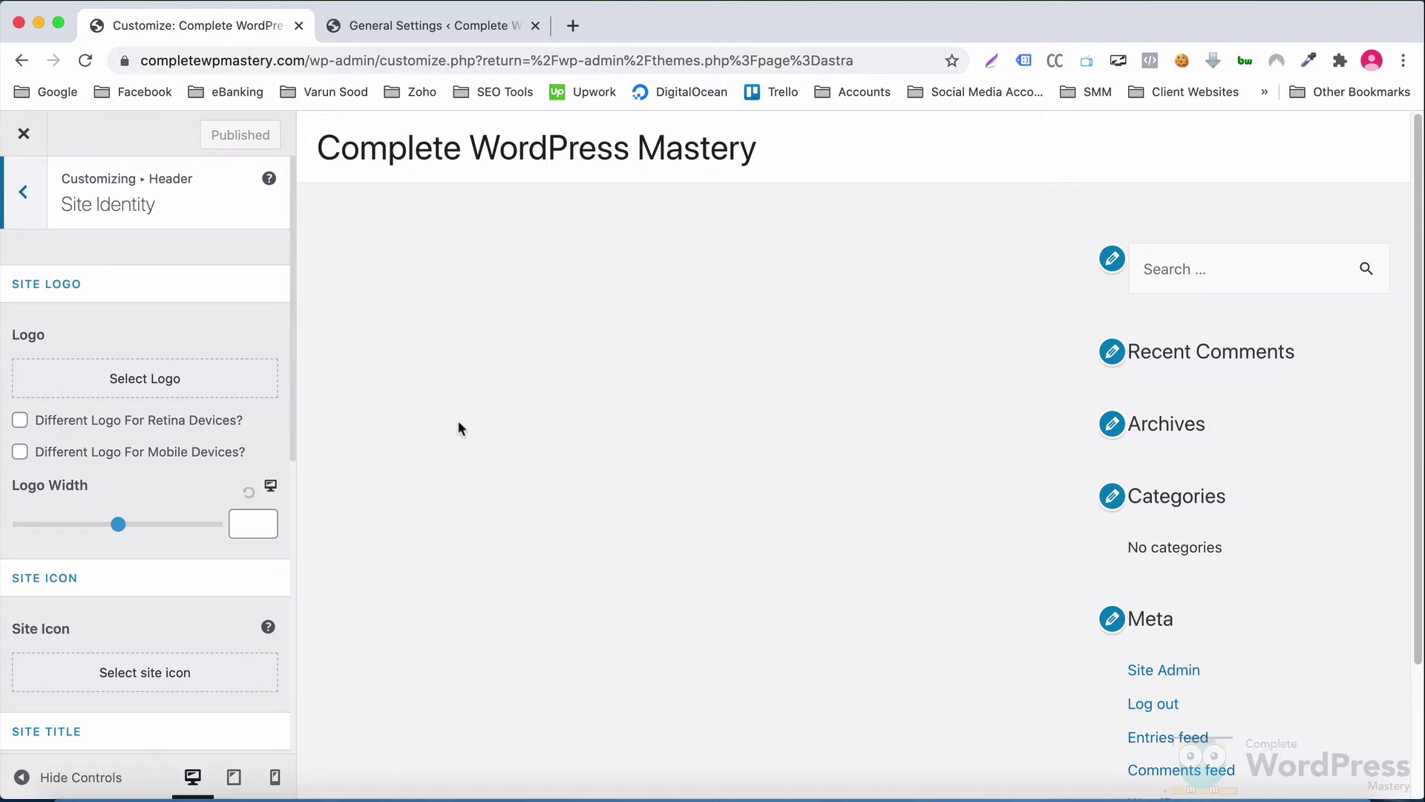
Upload logo.svg from the Images folder and use it as the site logo without cropping.
{"action": "left_click", "coordinate": [217, 383]}
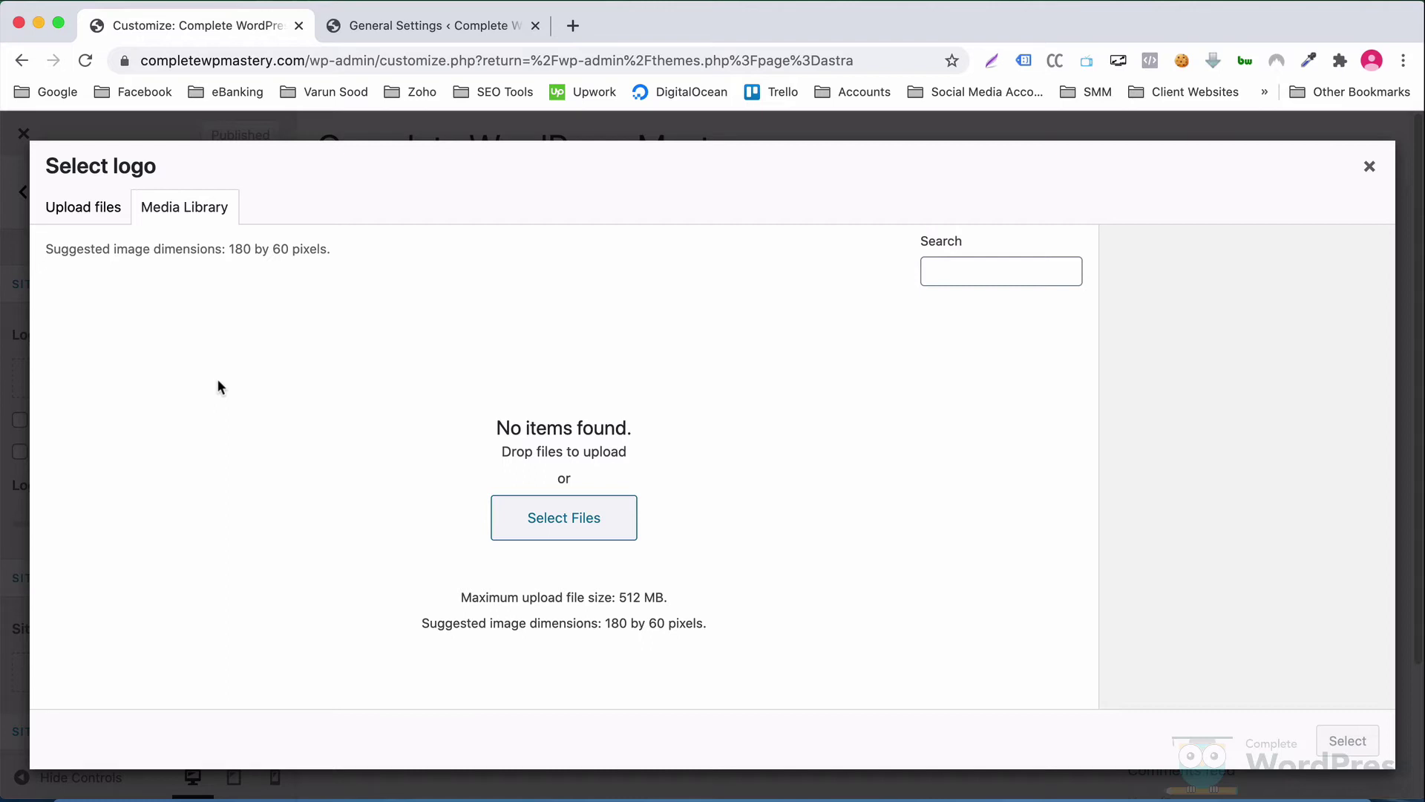
{"action": "left_click", "coordinate": [79, 211]}
{"action": "left_click", "coordinate": [183, 209]}
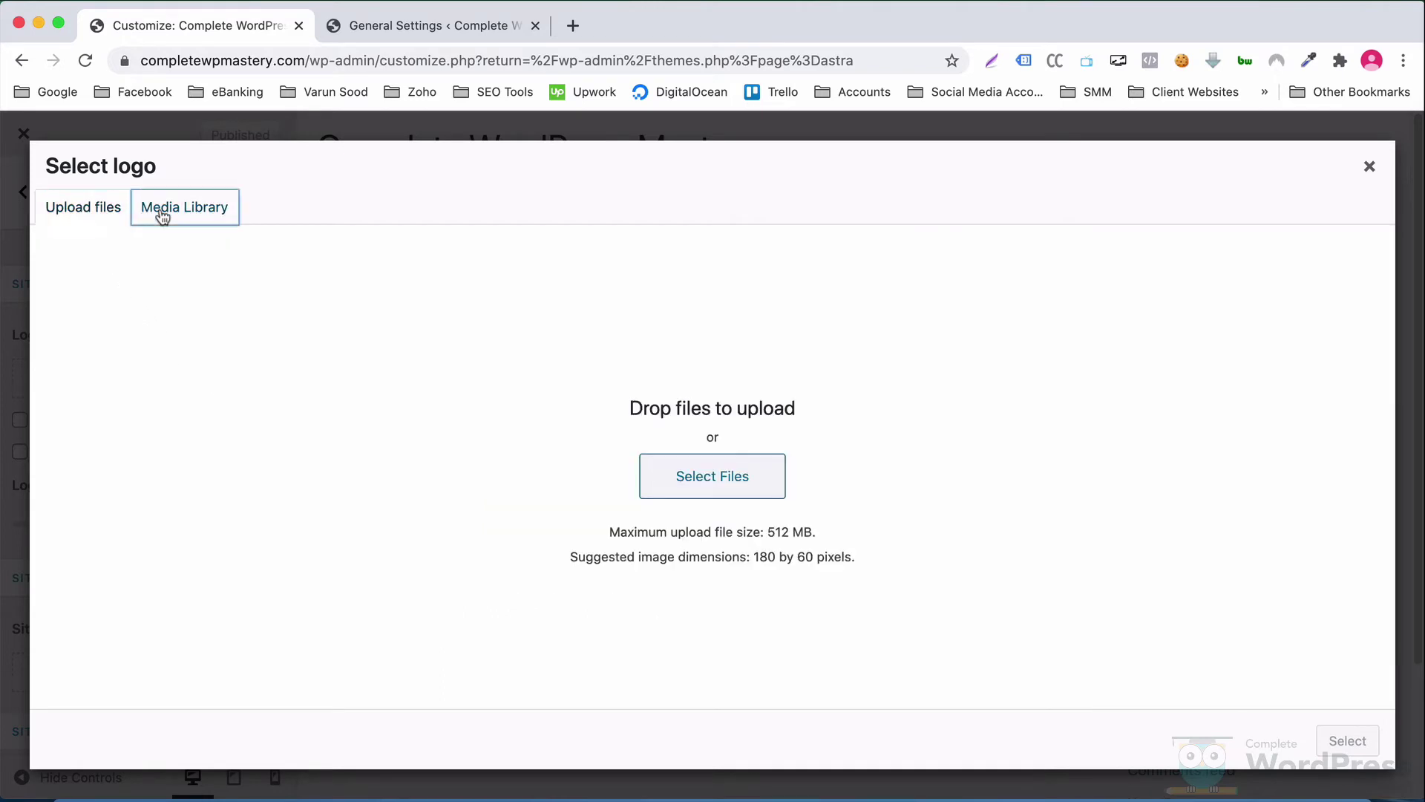
{"action": "left_click", "coordinate": [106, 210]}
{"action": "left_click", "coordinate": [209, 213]}
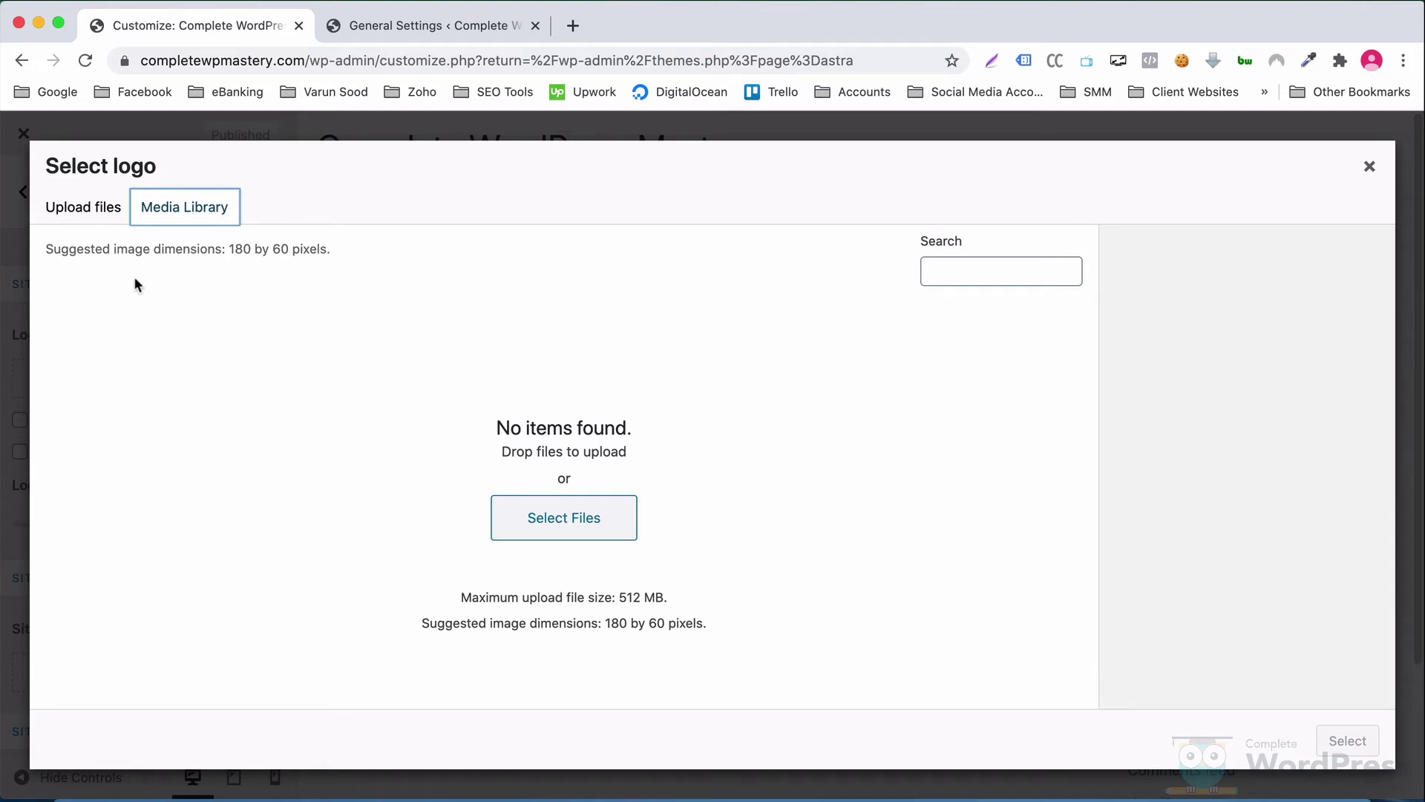
{"action": "left_click", "coordinate": [102, 215]}
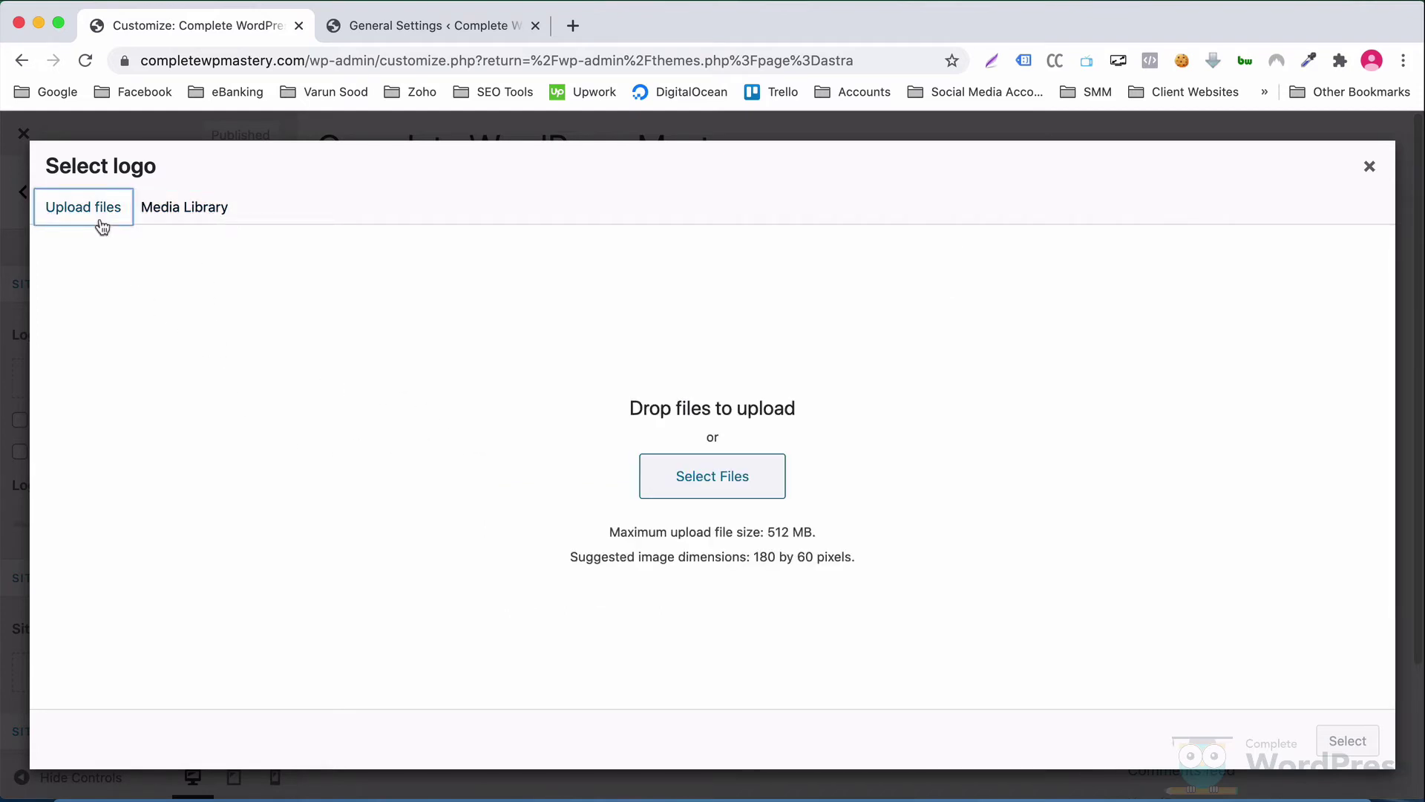
{"action": "left_click", "coordinate": [681, 480]}
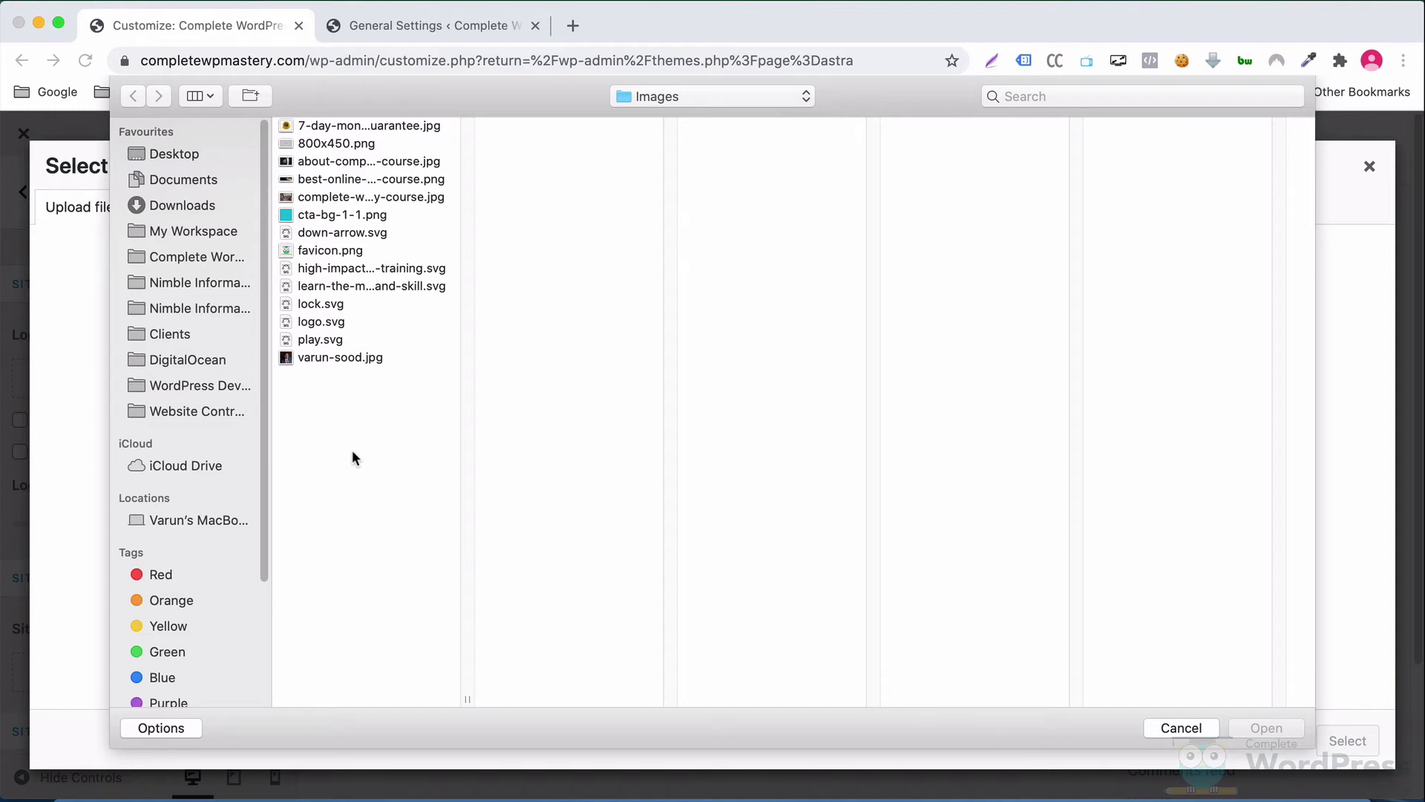
{"action": "left_click", "coordinate": [338, 322]}
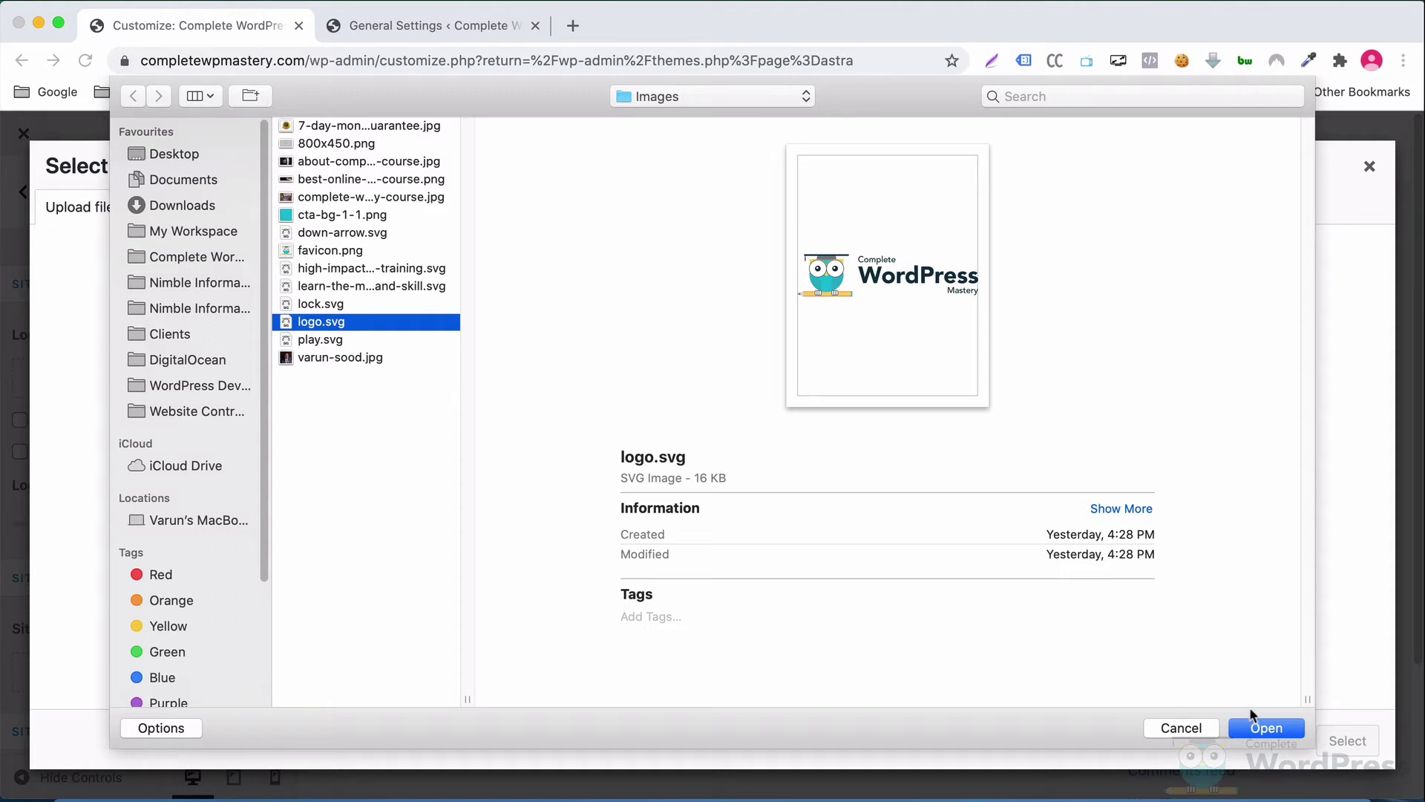
{"action": "left_click", "coordinate": [1279, 726]}
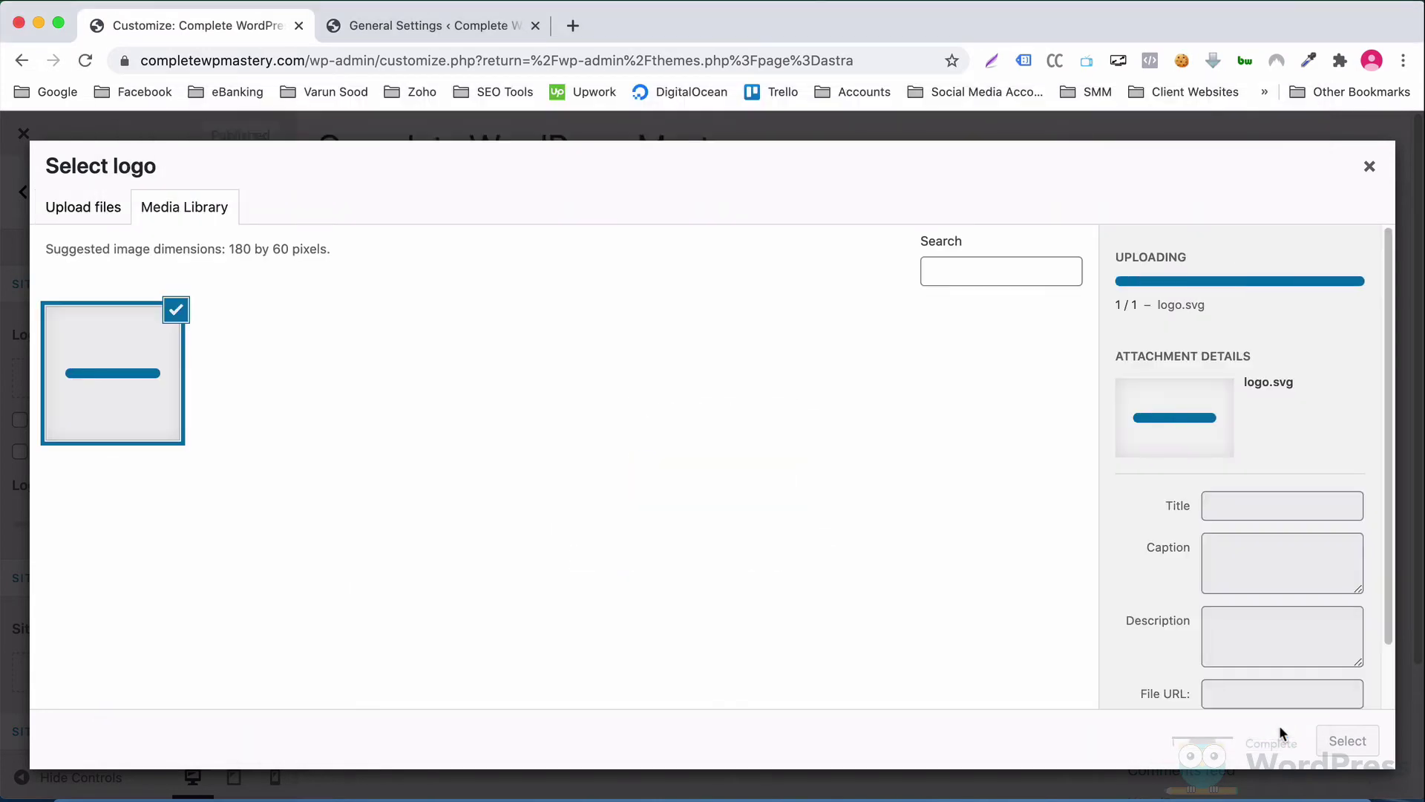
{"action": "left_click", "coordinate": [1328, 743]}
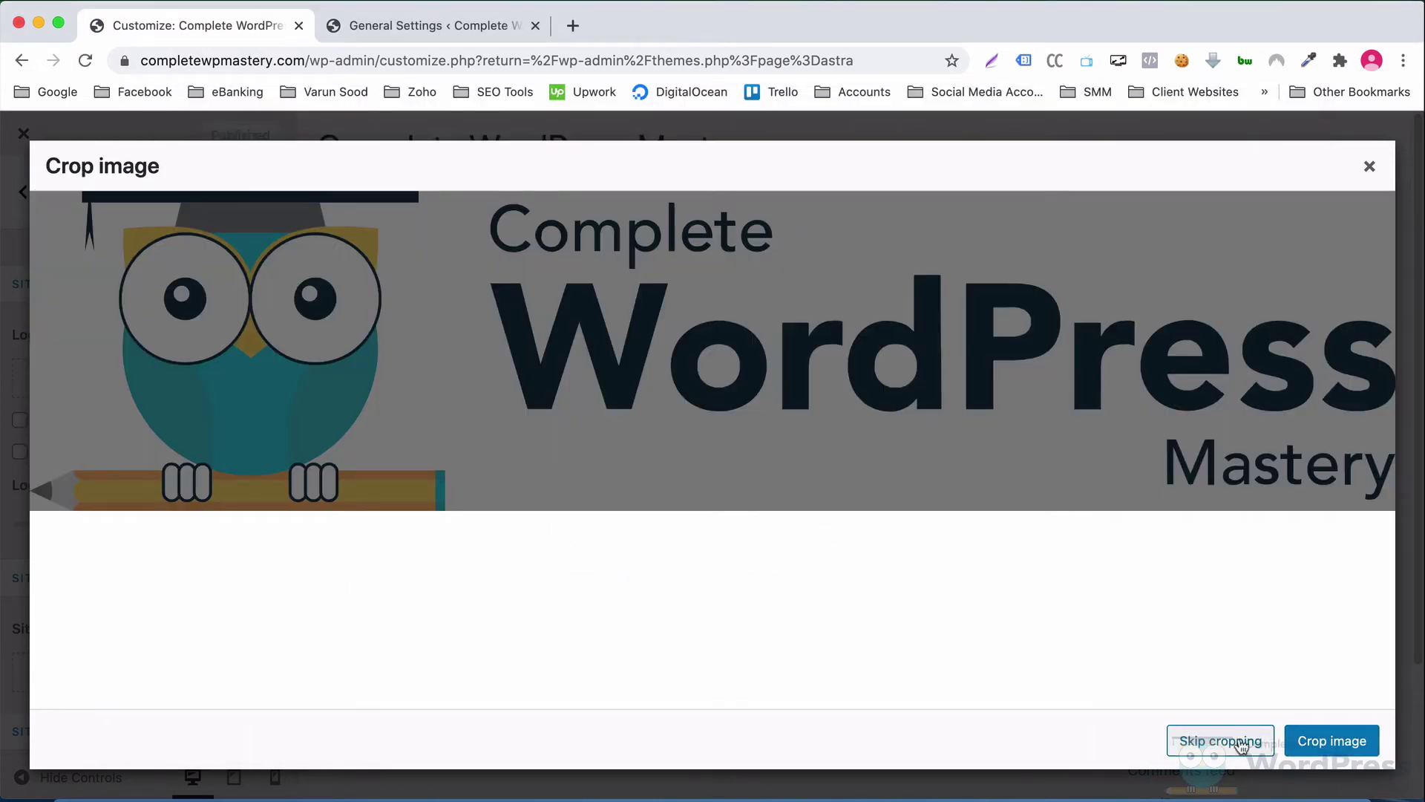
{"action": "left_click", "coordinate": [1241, 743]}
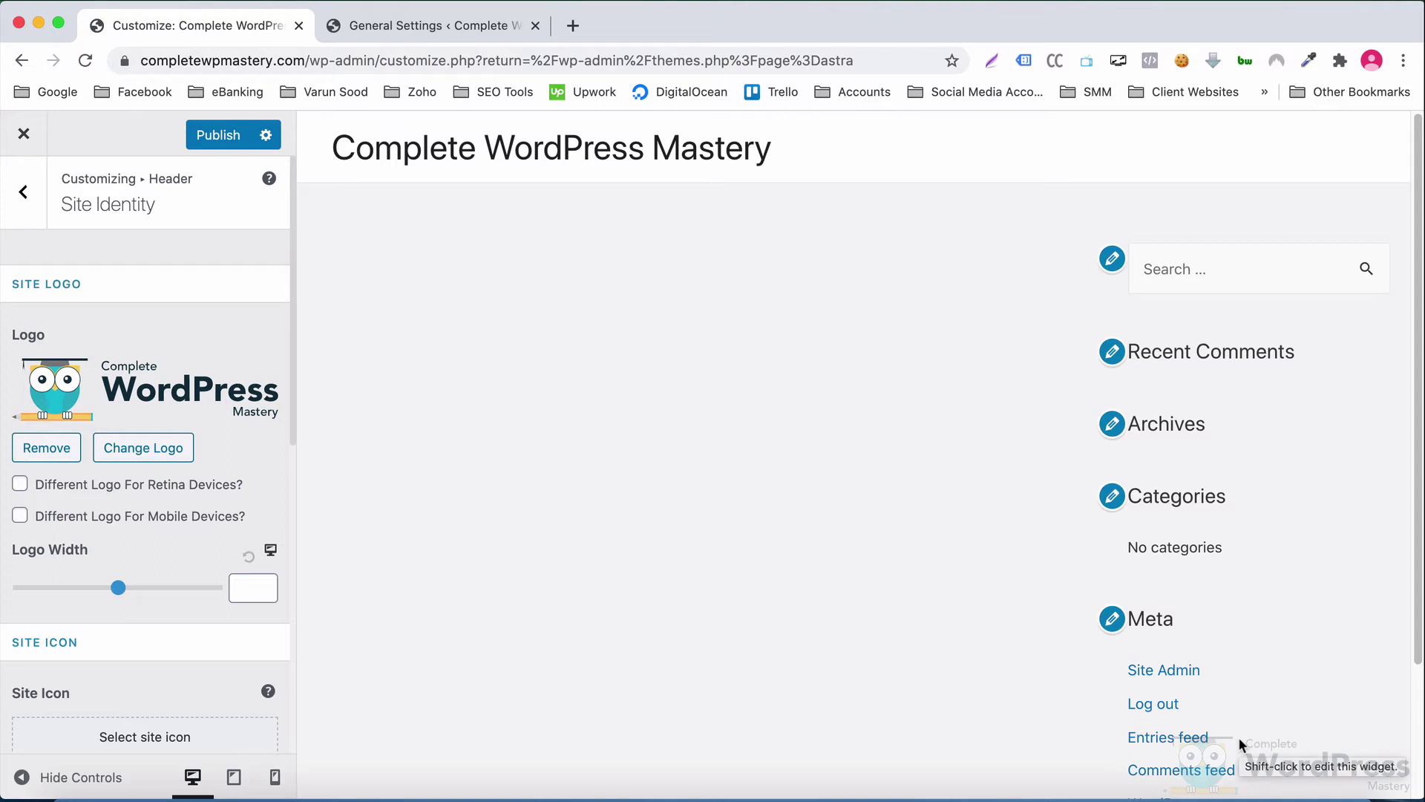
Check the device views for the logo width and set it to 200 for desktop and 150 for tablet.
{"action": "left_click", "coordinate": [272, 557]}
{"action": "left_click", "coordinate": [272, 557]}
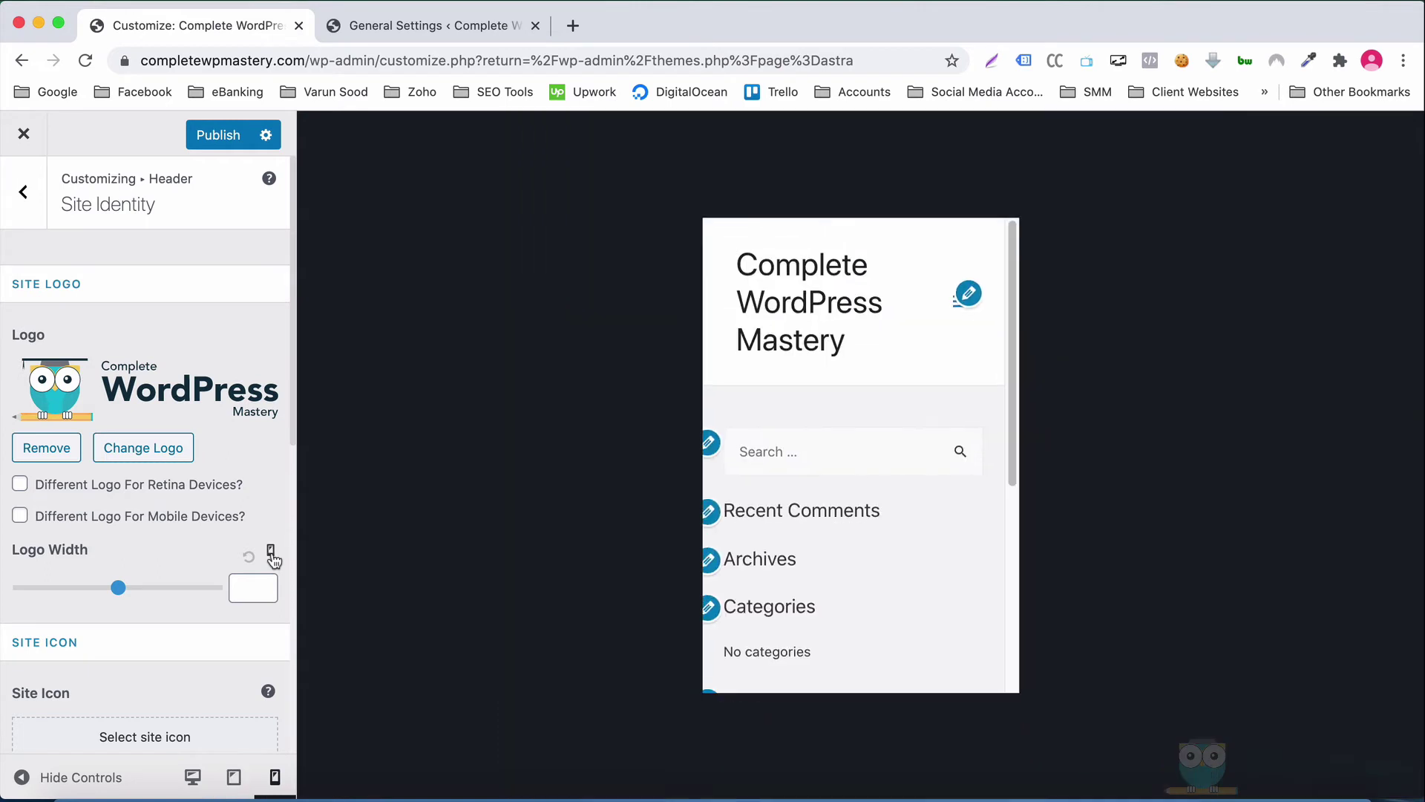
{"action": "left_click", "coordinate": [272, 557]}
{"action": "left_click", "coordinate": [272, 557]}
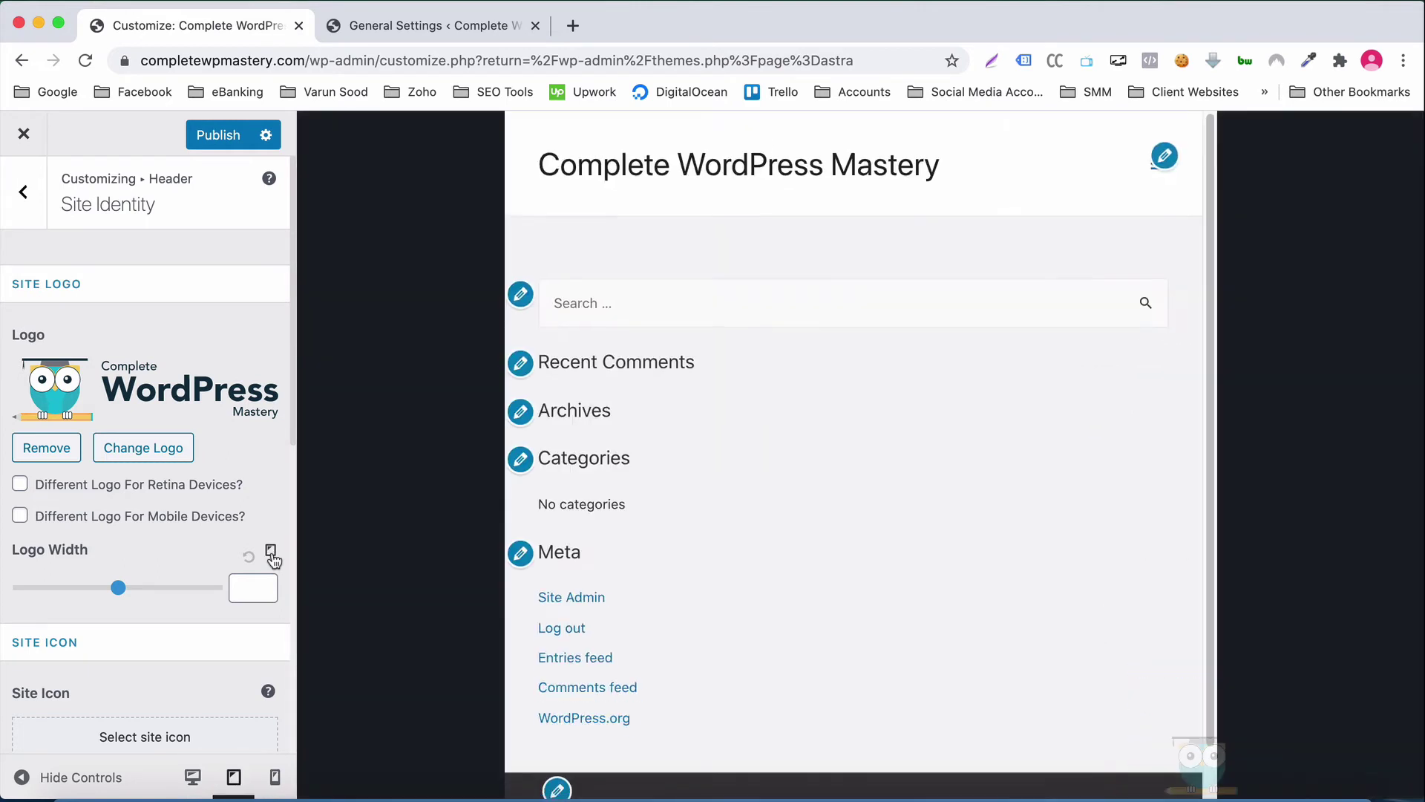
{"action": "left_click", "coordinate": [271, 557]}
{"action": "left_click", "coordinate": [271, 557]}
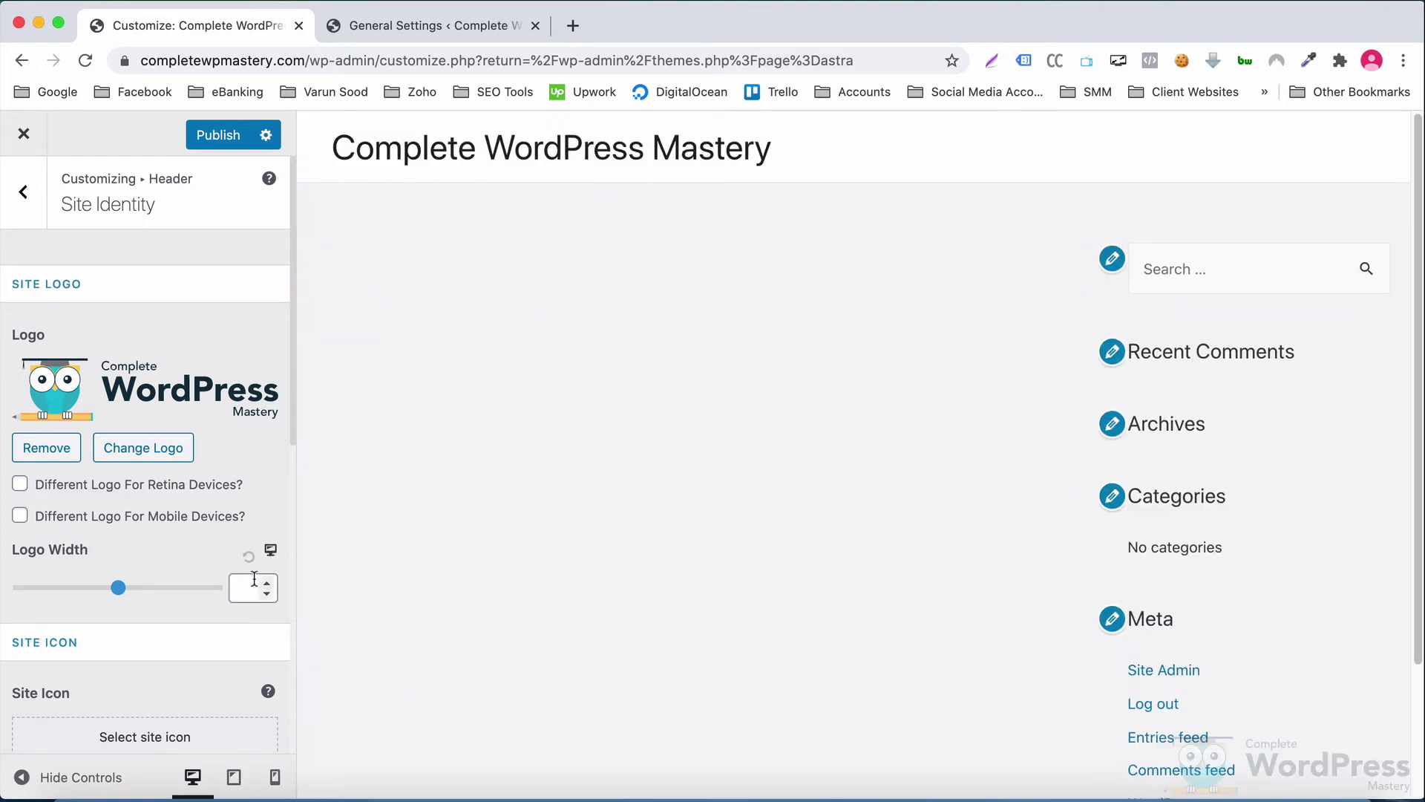
{"action": "left_click", "coordinate": [255, 578]}
{"action": "type", "text": "200"}
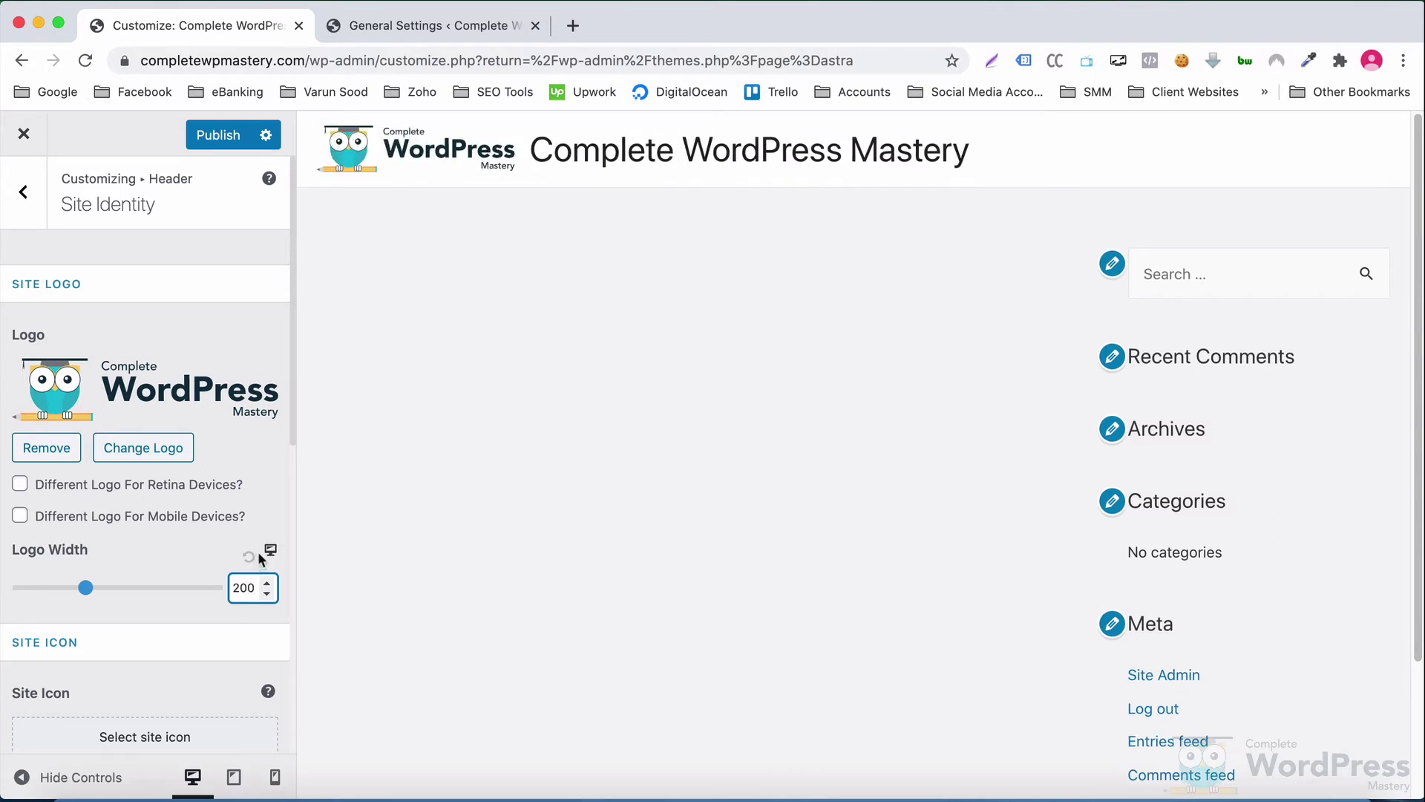
{"action": "left_click", "coordinate": [272, 556]}
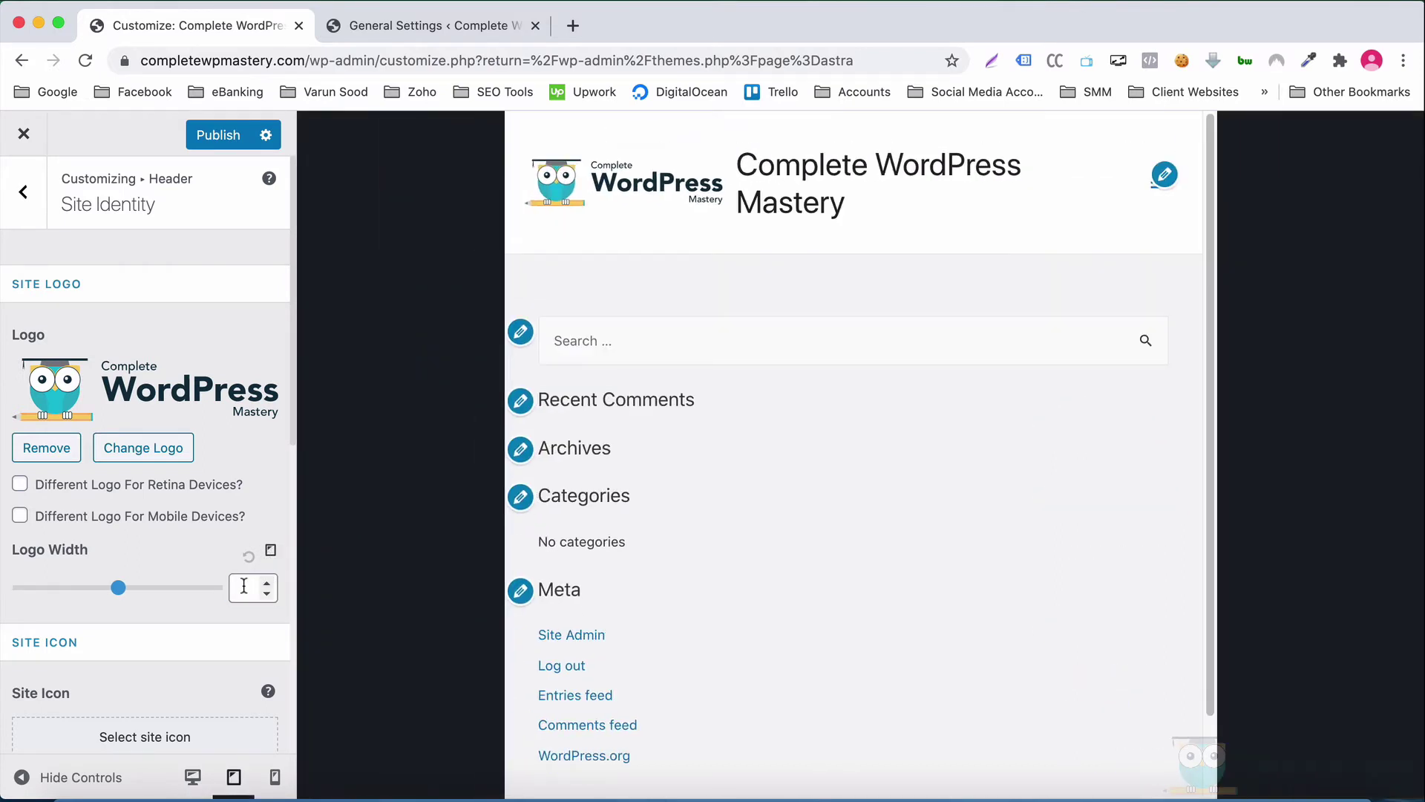
{"action": "left_click", "coordinate": [244, 586]}
{"action": "type", "text": "150"}
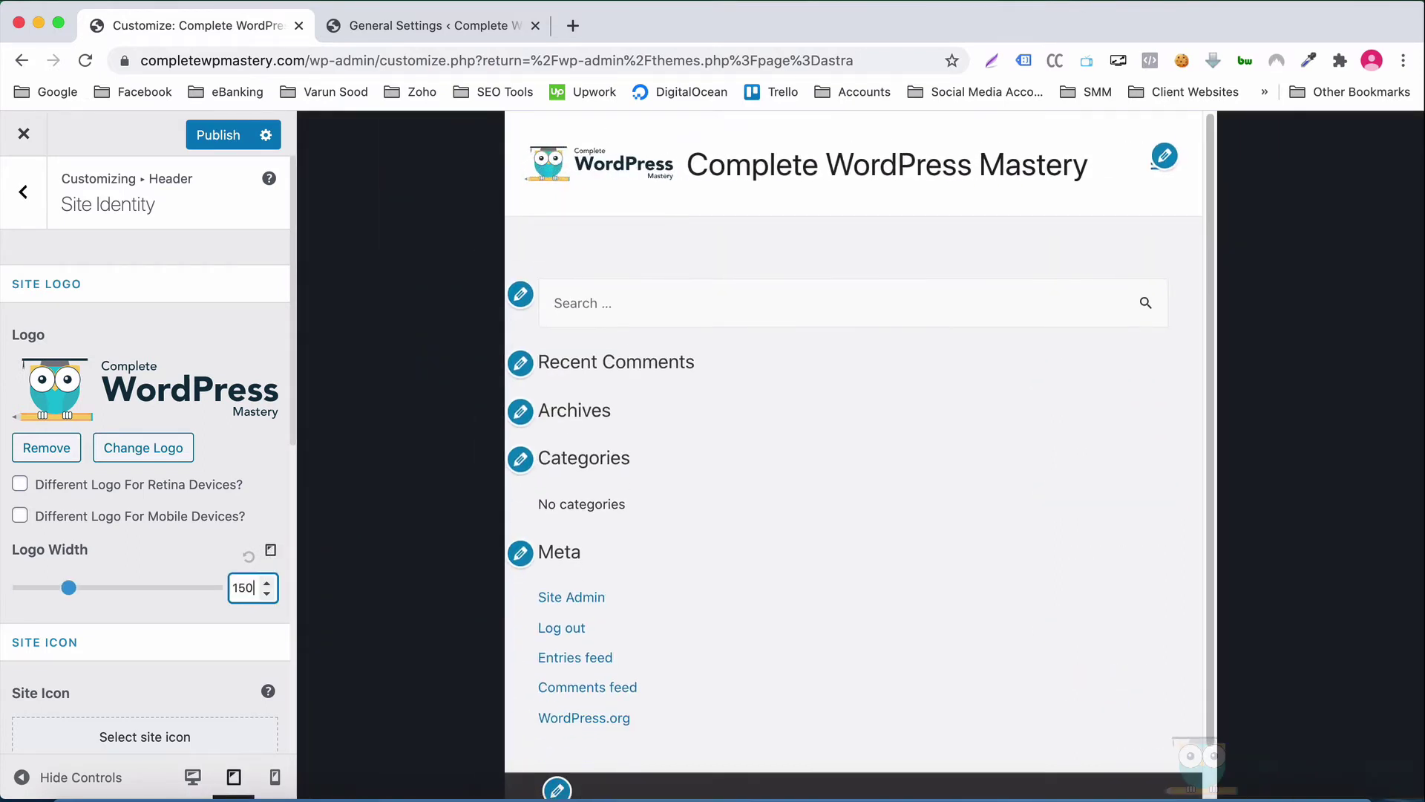
Try mobile logo widths of 100 and 180, clear the mobile value, and review the logo on each device.
{"action": "left_click", "coordinate": [270, 550]}
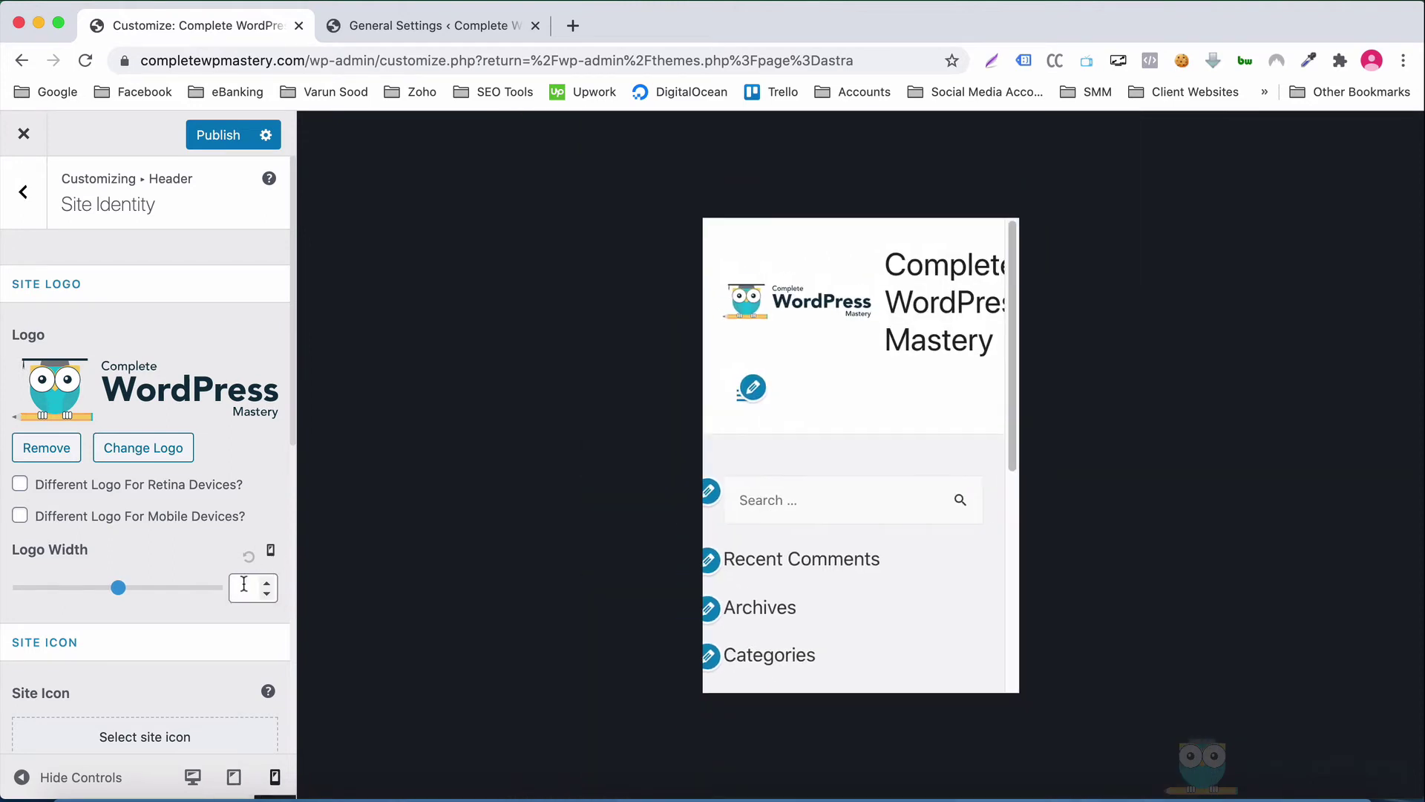
{"action": "left_click", "coordinate": [244, 585]}
{"action": "type", "text": "100"}
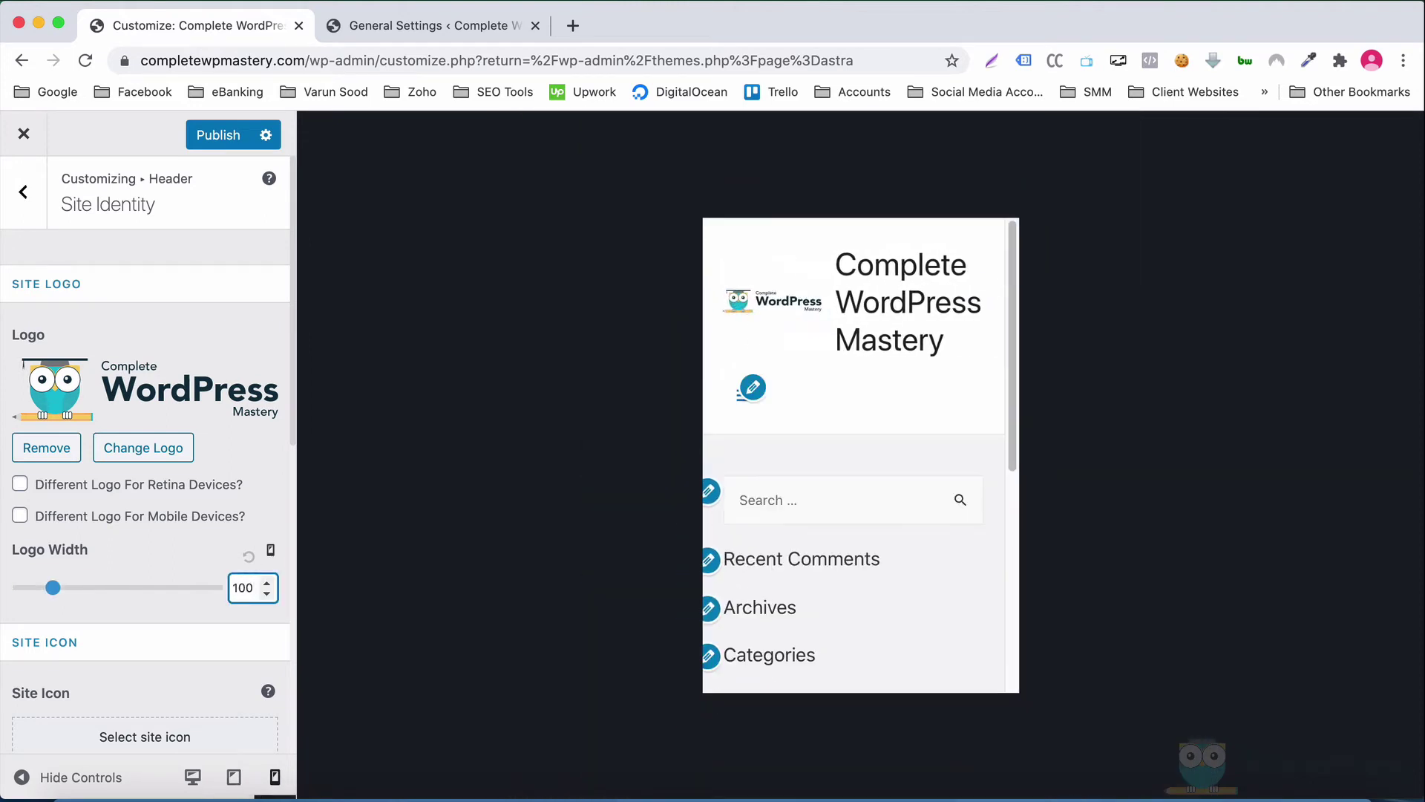
{"action": "key", "text": "BackSpace"}
{"action": "type", "text": "8"}
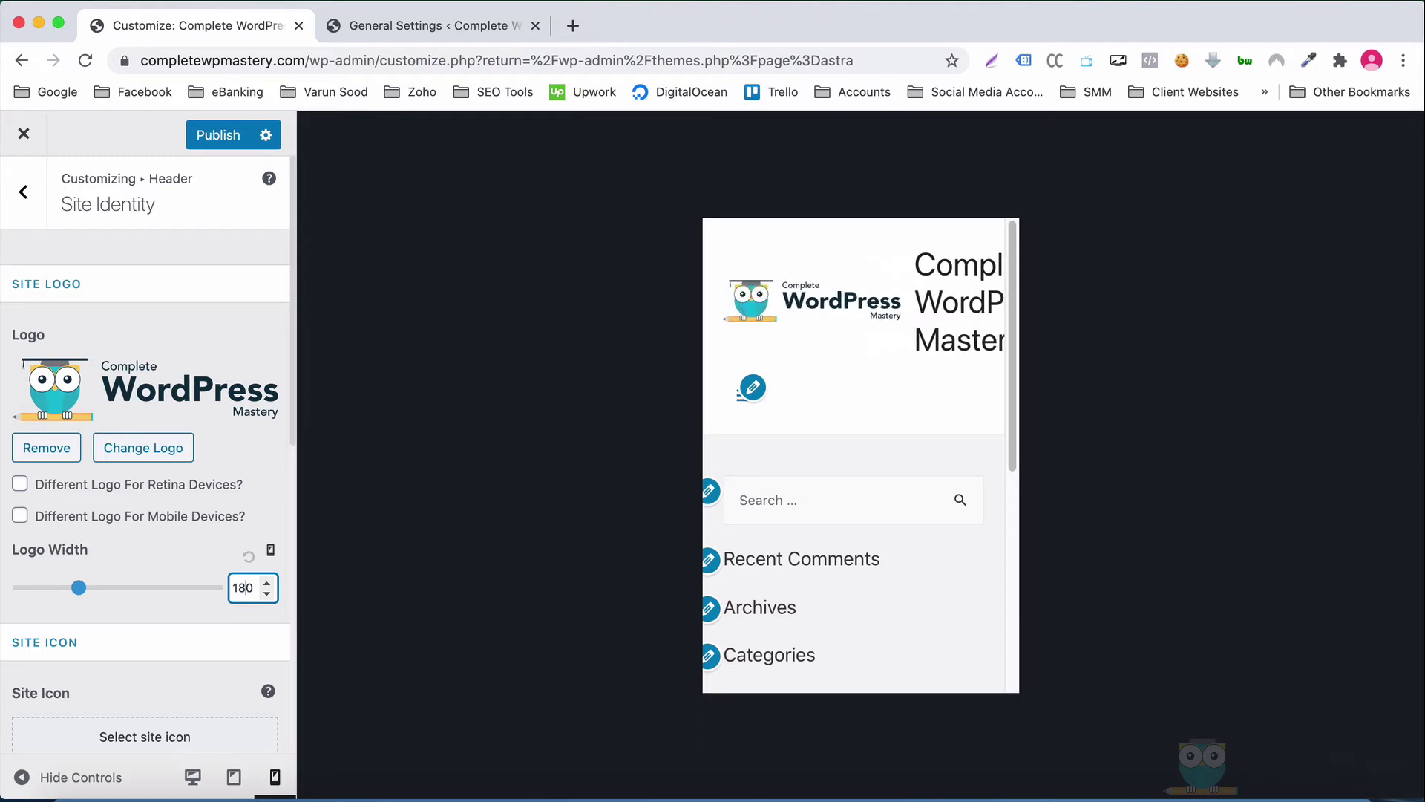
{"action": "double_click", "coordinate": [245, 588]}
{"action": "key", "text": "BackSpace"}
{"action": "left_click", "coordinate": [270, 550]}
{"action": "left_click", "coordinate": [271, 550]}
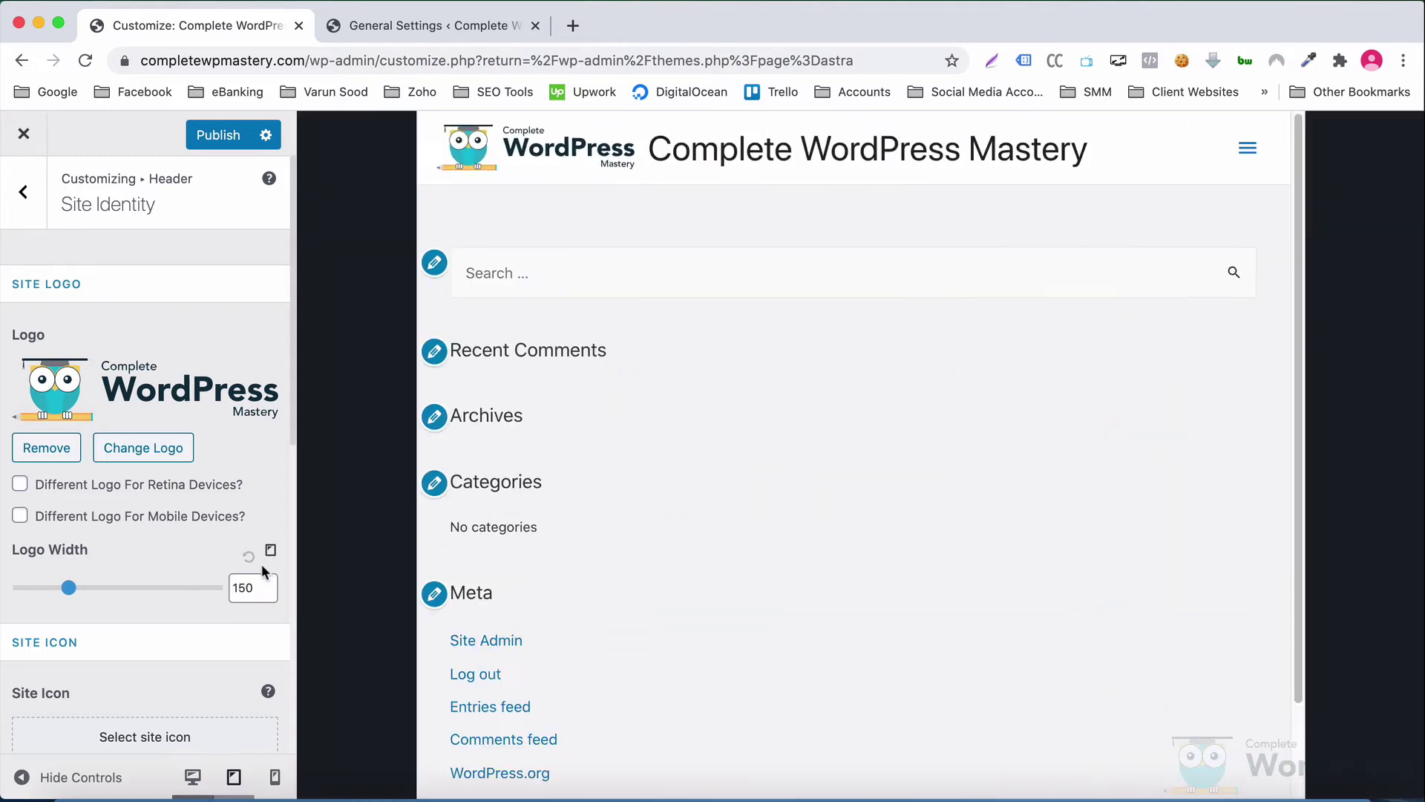
{"action": "left_click", "coordinate": [271, 551]}
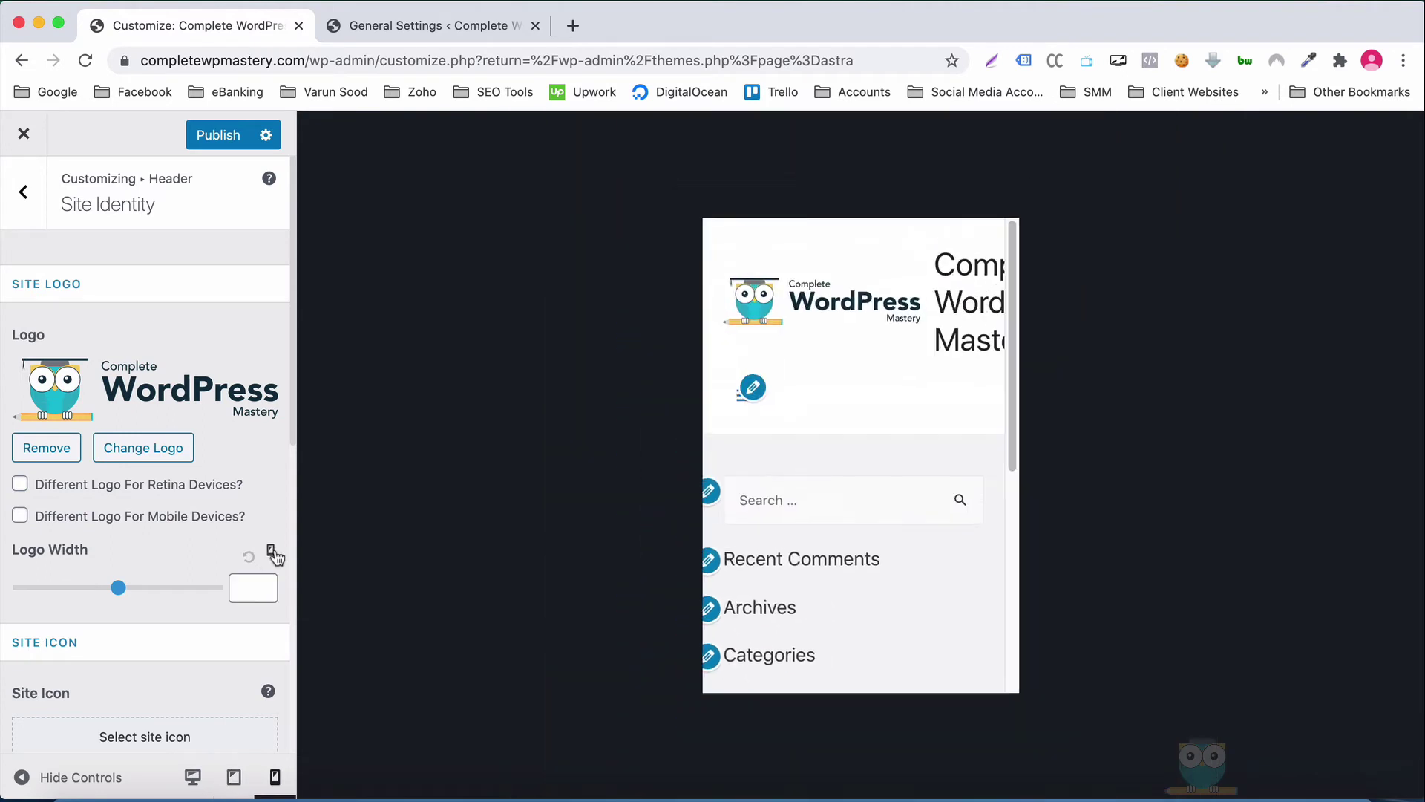
{"action": "left_click", "coordinate": [272, 553]}
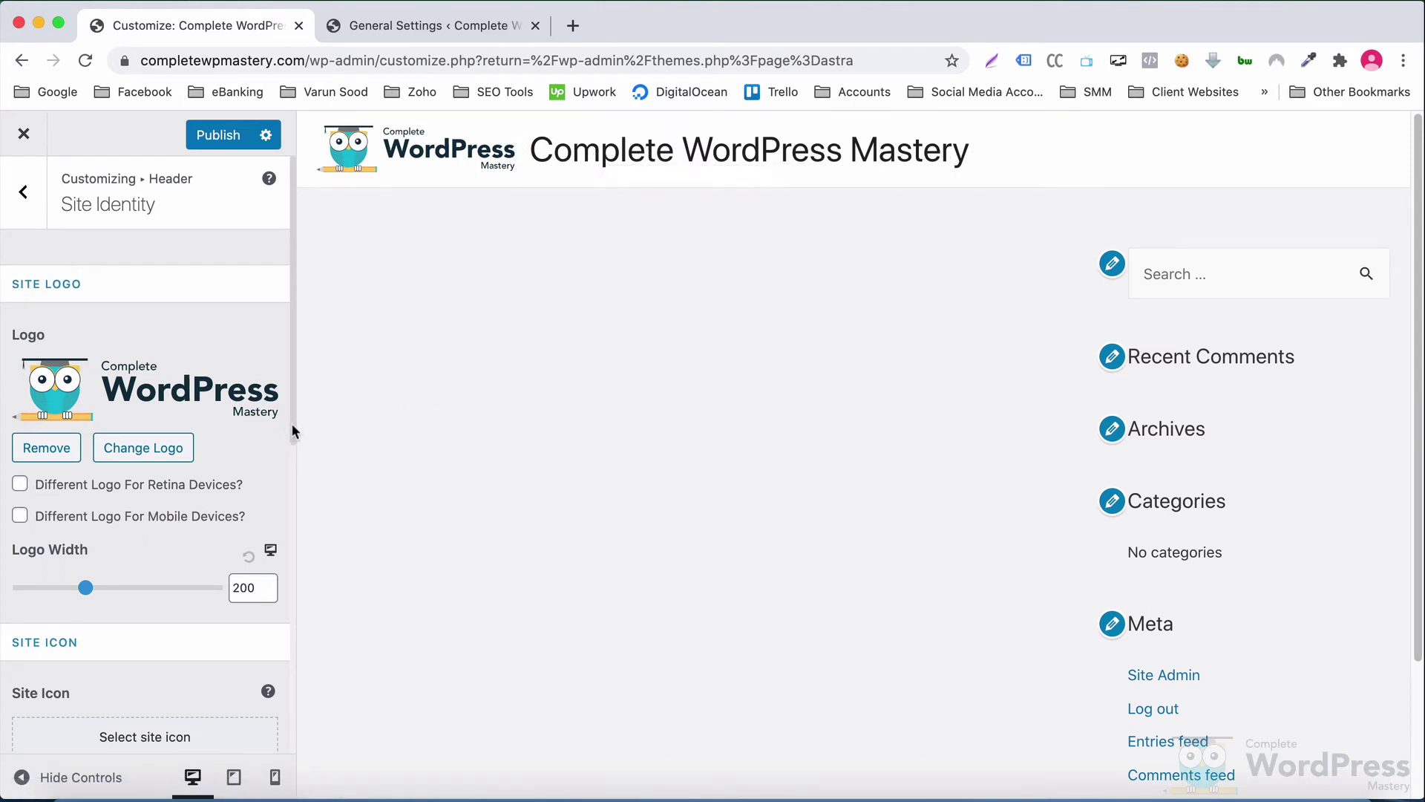
Turn off Inline Logo & Site Title and hide the site title from the header.
{"action": "scroll", "coordinate": [291, 438], "scroll_direction": "down", "scroll_amount": 2}
{"action": "scroll", "coordinate": [292, 463], "scroll_direction": "down", "scroll_amount": 6}
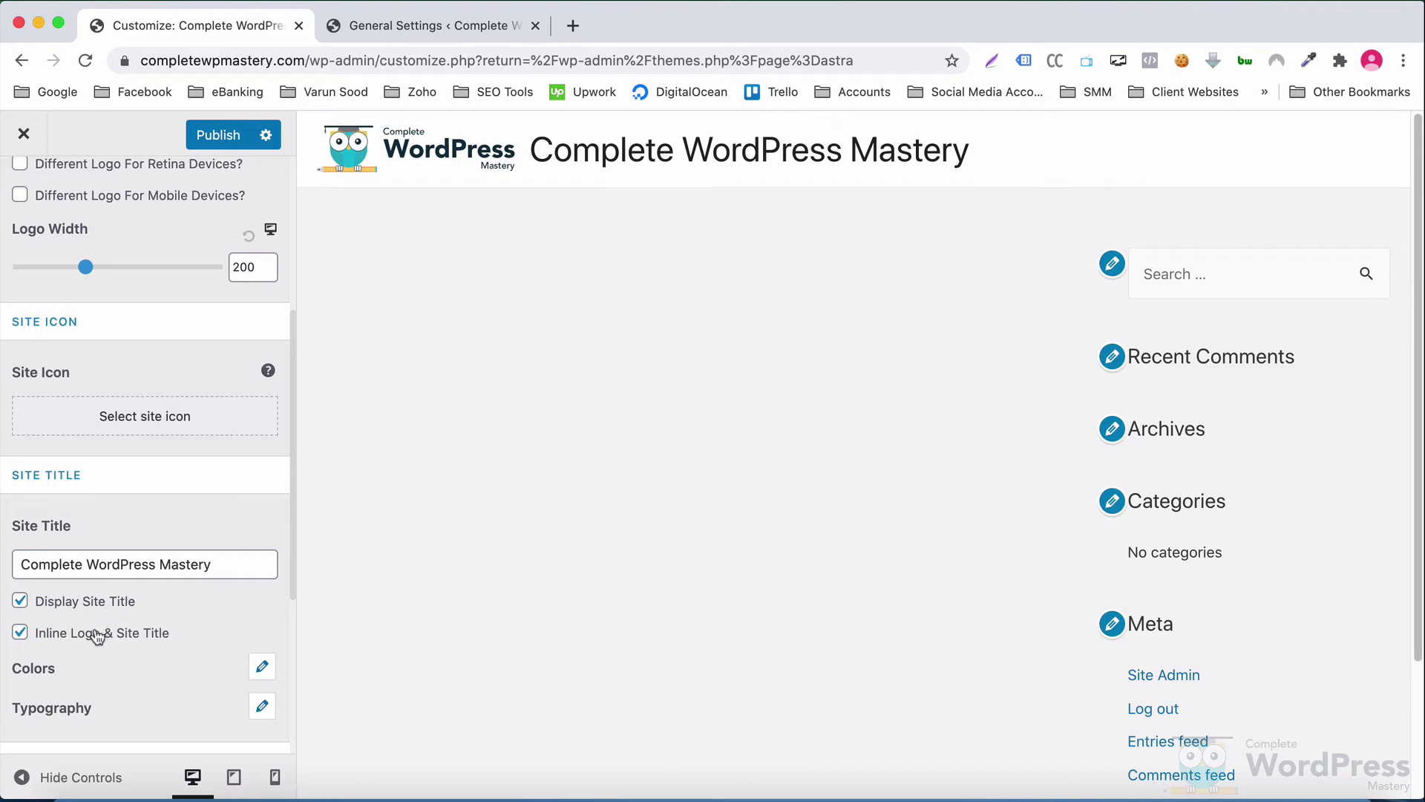
{"action": "left_click", "coordinate": [98, 633]}
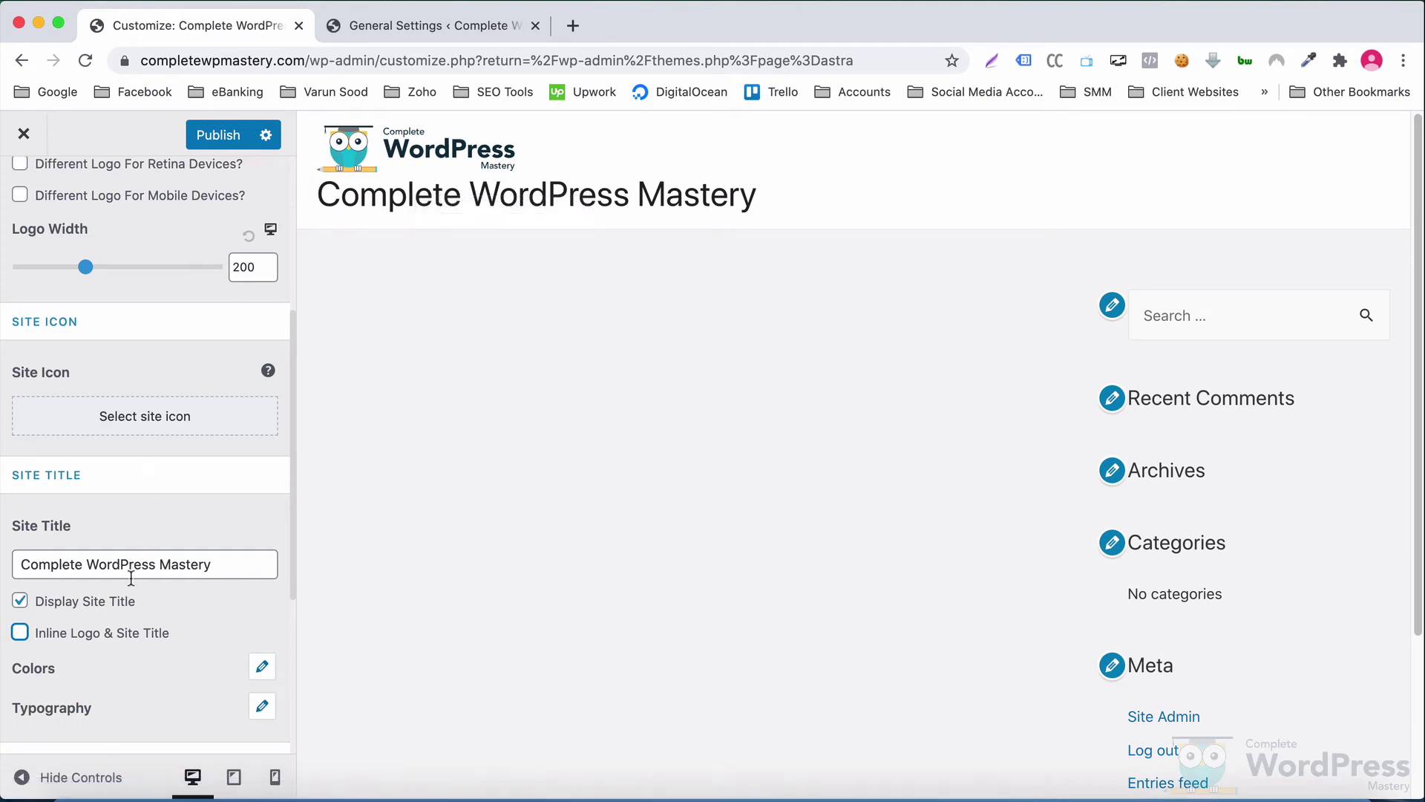
{"action": "left_click", "coordinate": [130, 604]}
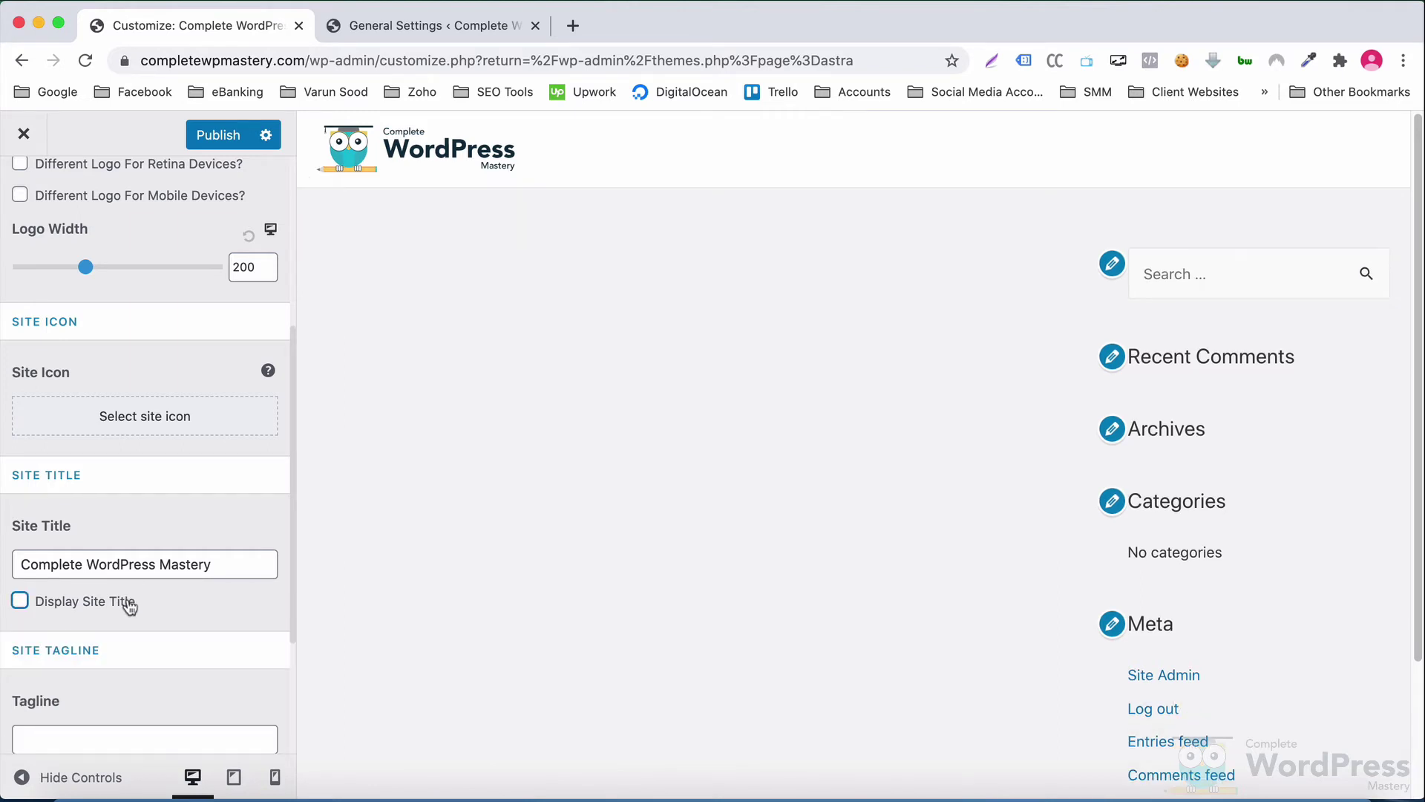
View the Site Tagline setting in the Customizer and compare it with the tagline in General Settings.
{"action": "left_click_drag", "start_coordinate": [292, 605], "coordinate": [291, 689]}
{"action": "left_click", "coordinate": [191, 587]}
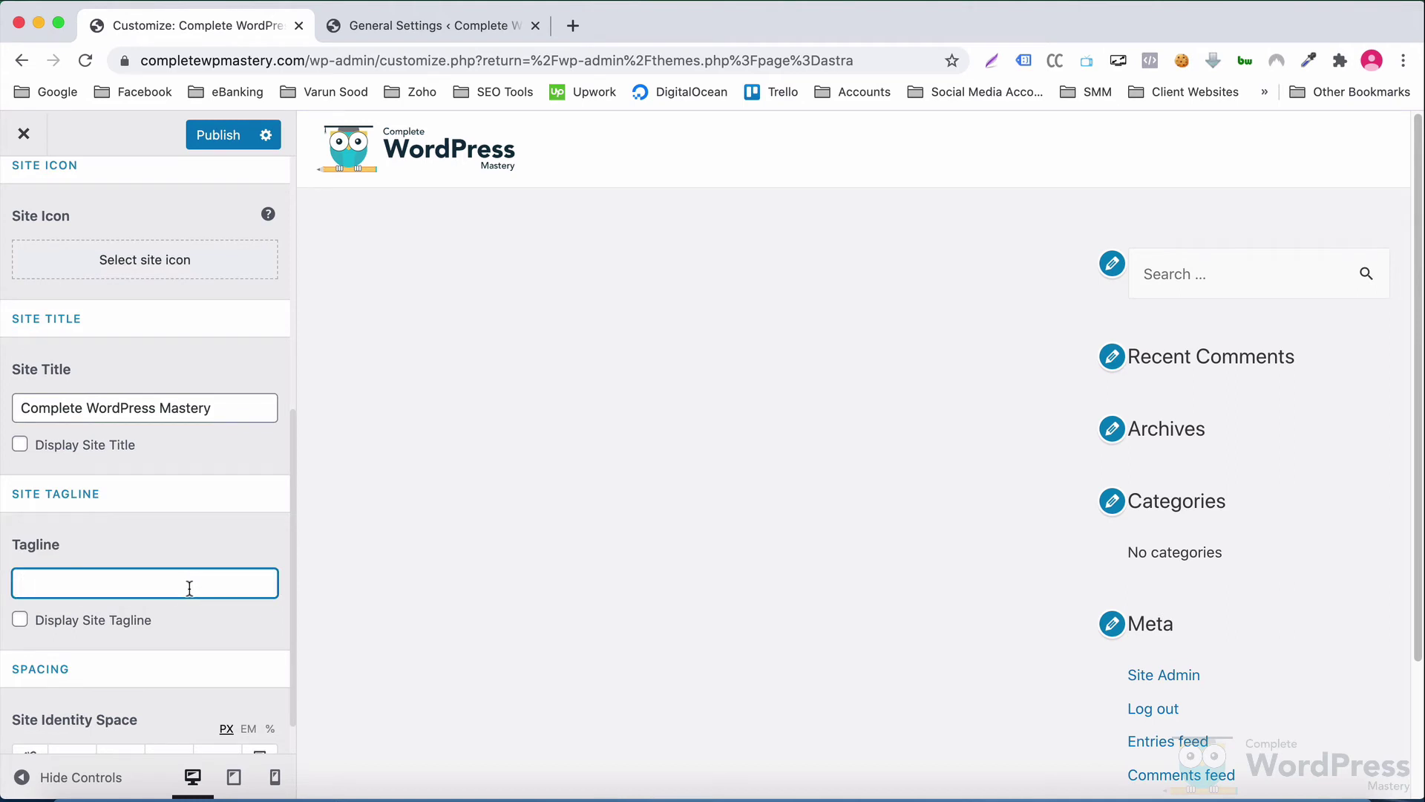
{"action": "left_click", "coordinate": [410, 26]}
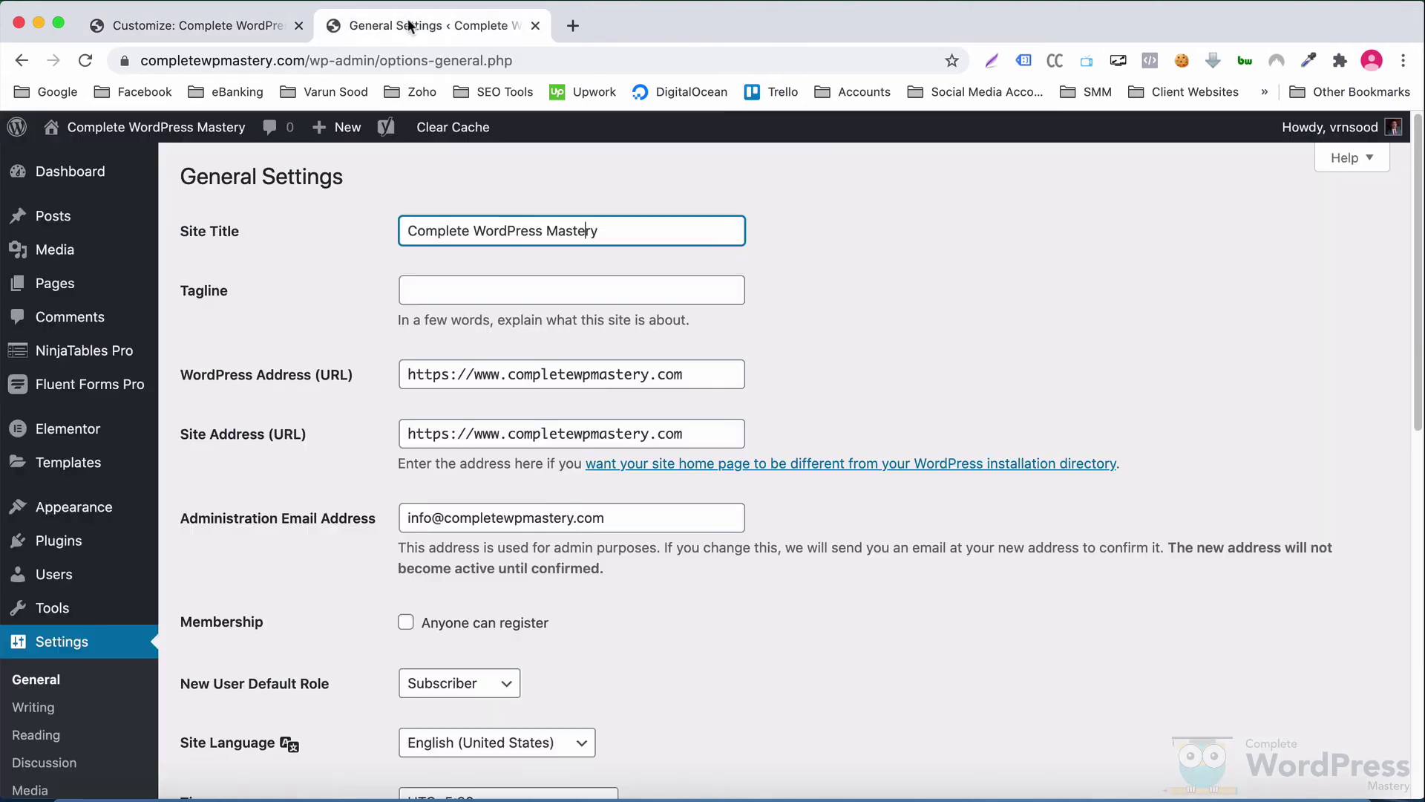
Set the tagline to "Your Guide to Building Amazing WordPress Websites!" in the Customizer, previewing it in the header and then hiding it again.
{"action": "left_click", "coordinate": [476, 287]}
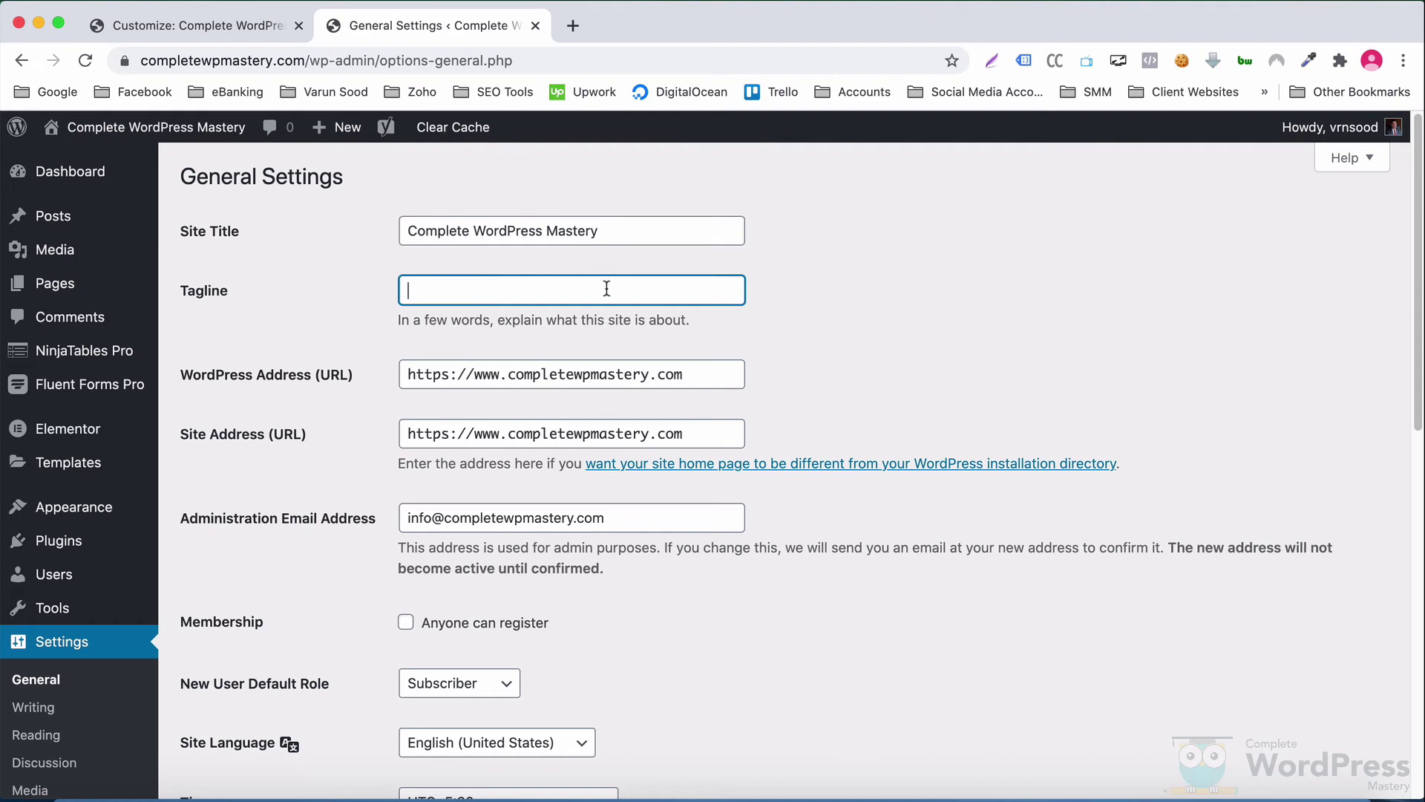
{"action": "left_click", "coordinate": [199, 30]}
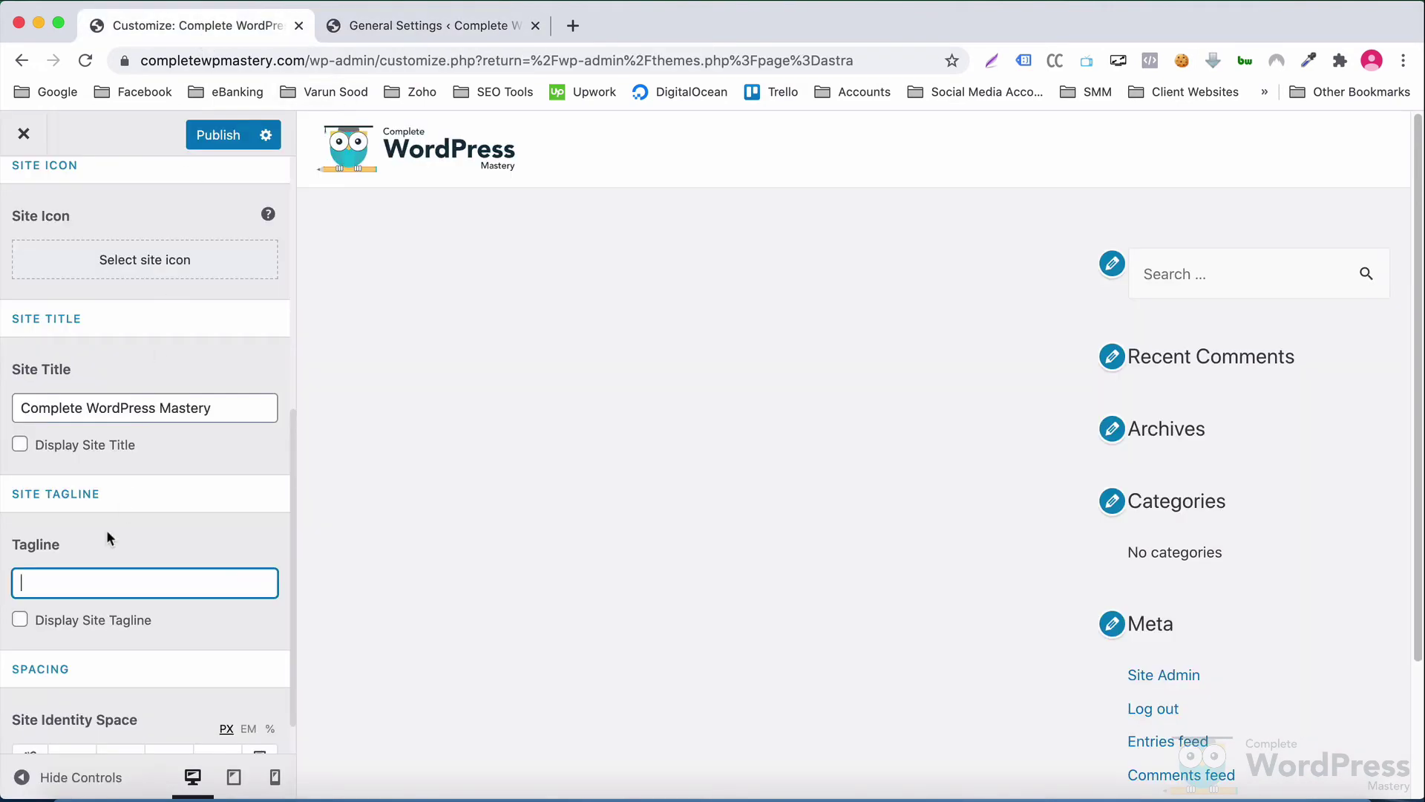
{"action": "type", "text": "Your Guide"}
{"action": "type", "text": "to Building"}
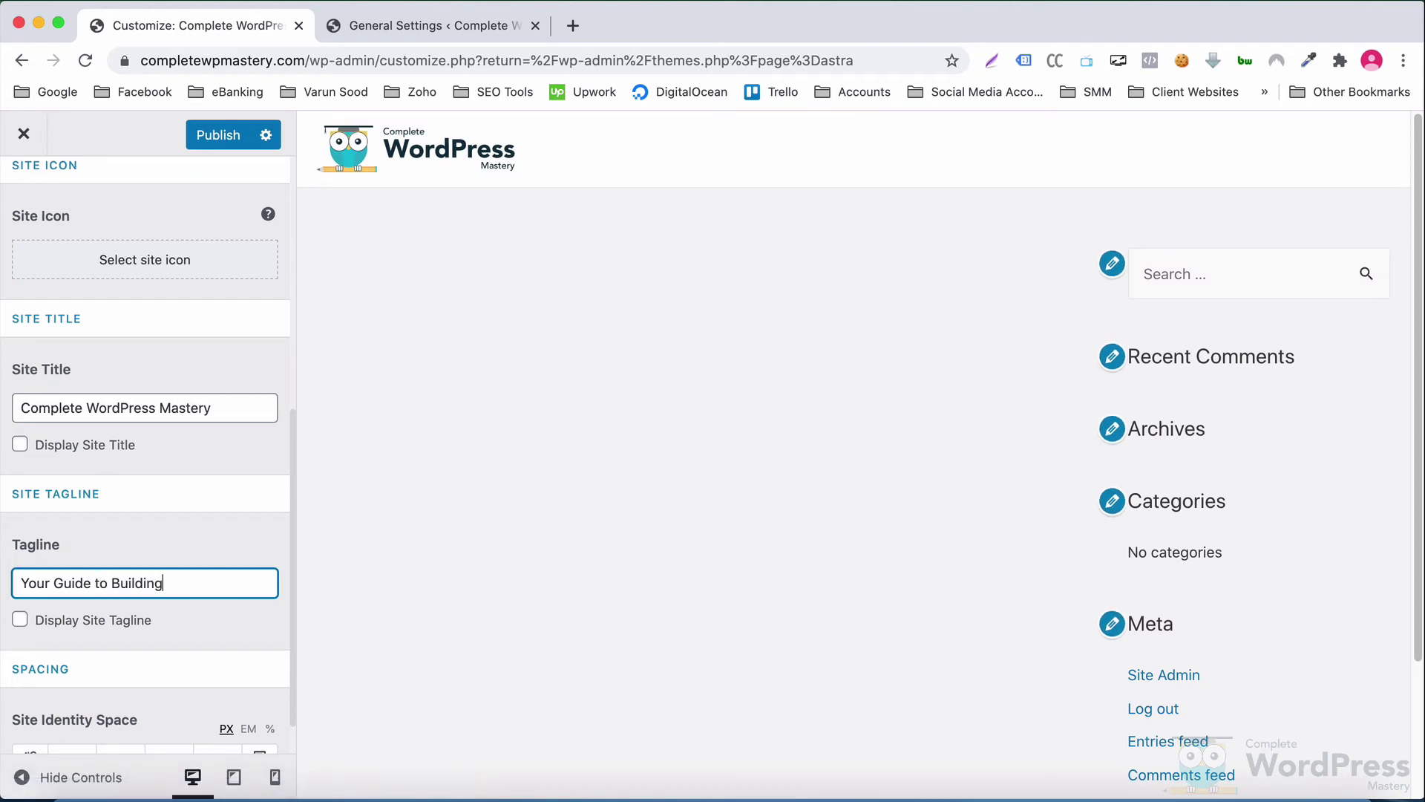
{"action": "type", "text": " Amazing WordPre"}
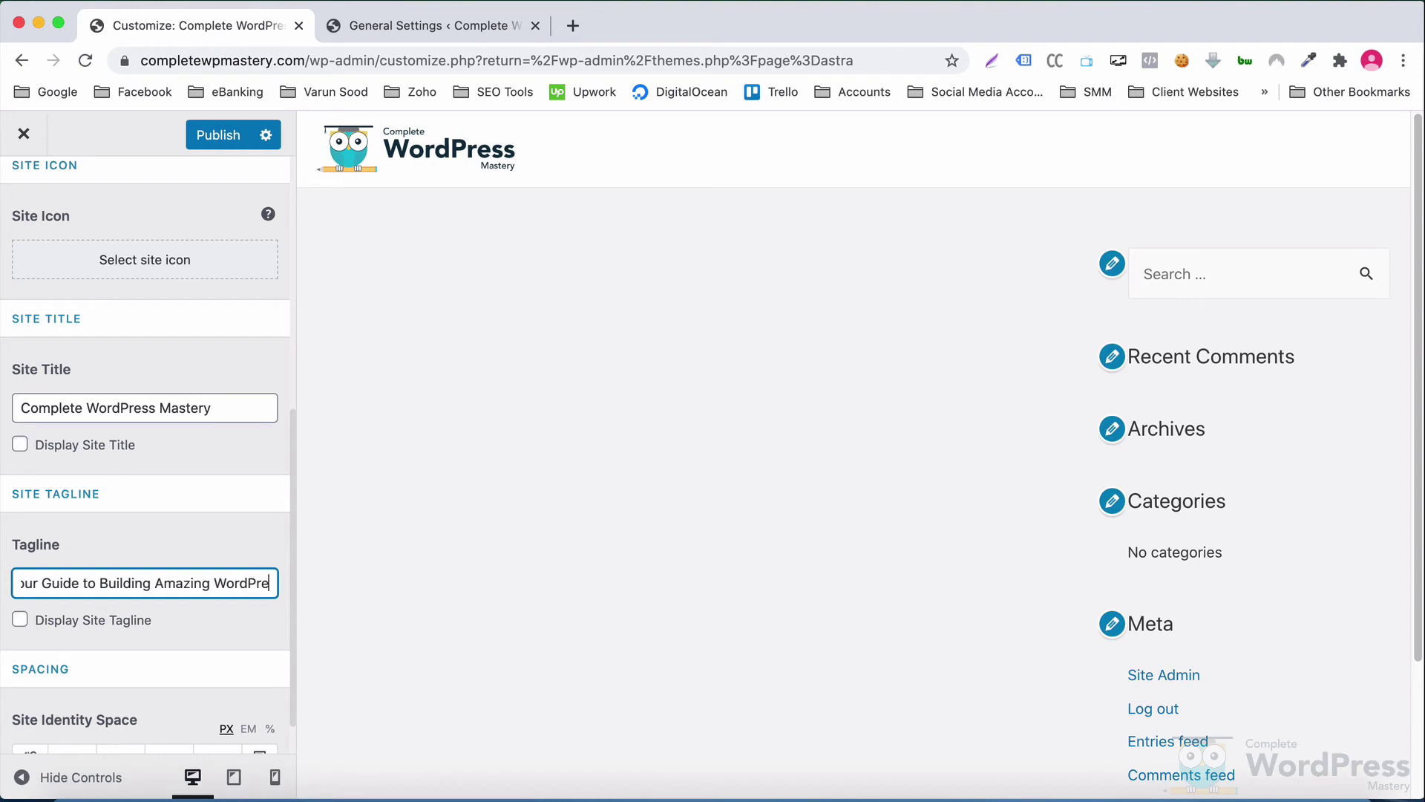
{"action": "type", "text": "ss Websites!"}
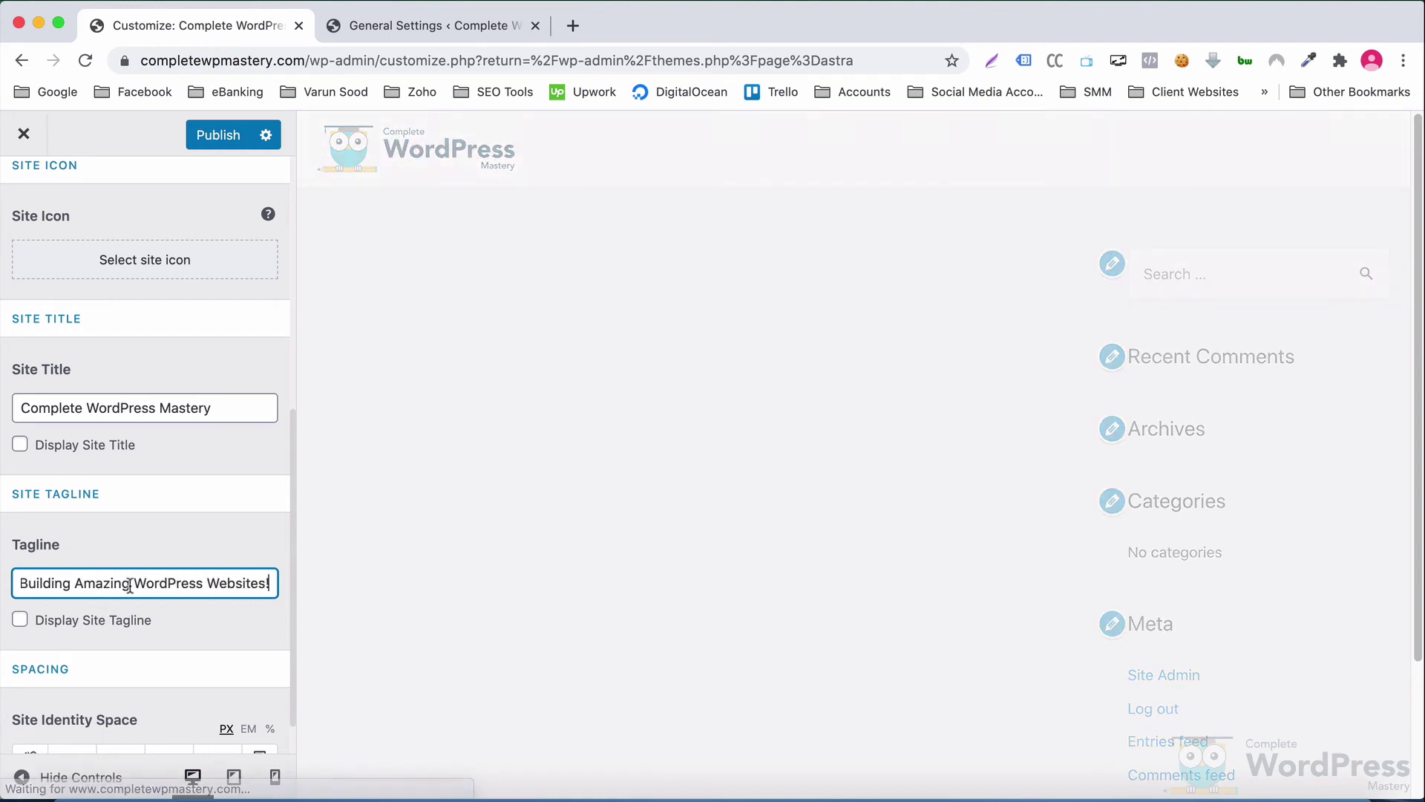
{"action": "left_click_drag", "start_coordinate": [185, 582], "coordinate": [16, 577]}
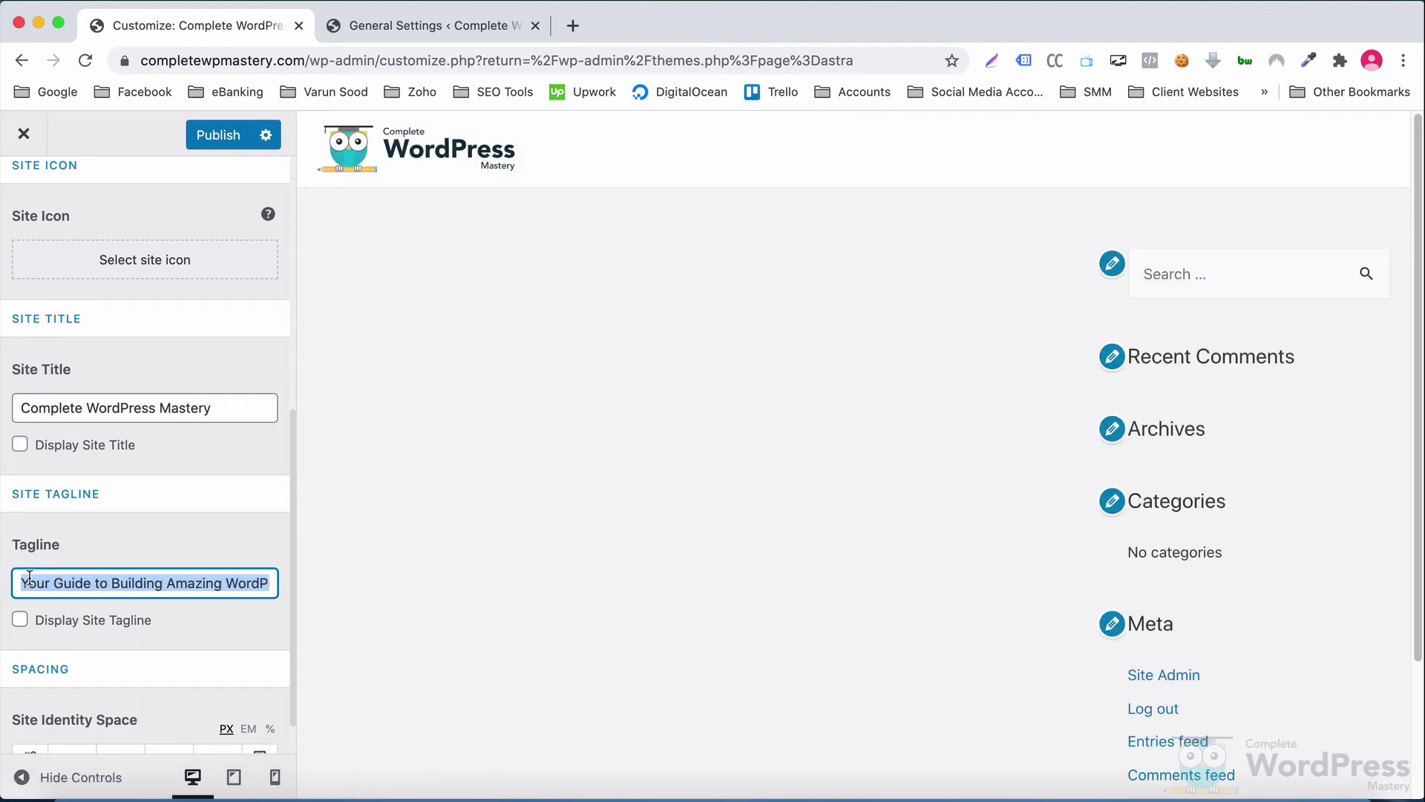
{"action": "left_click", "coordinate": [41, 582]}
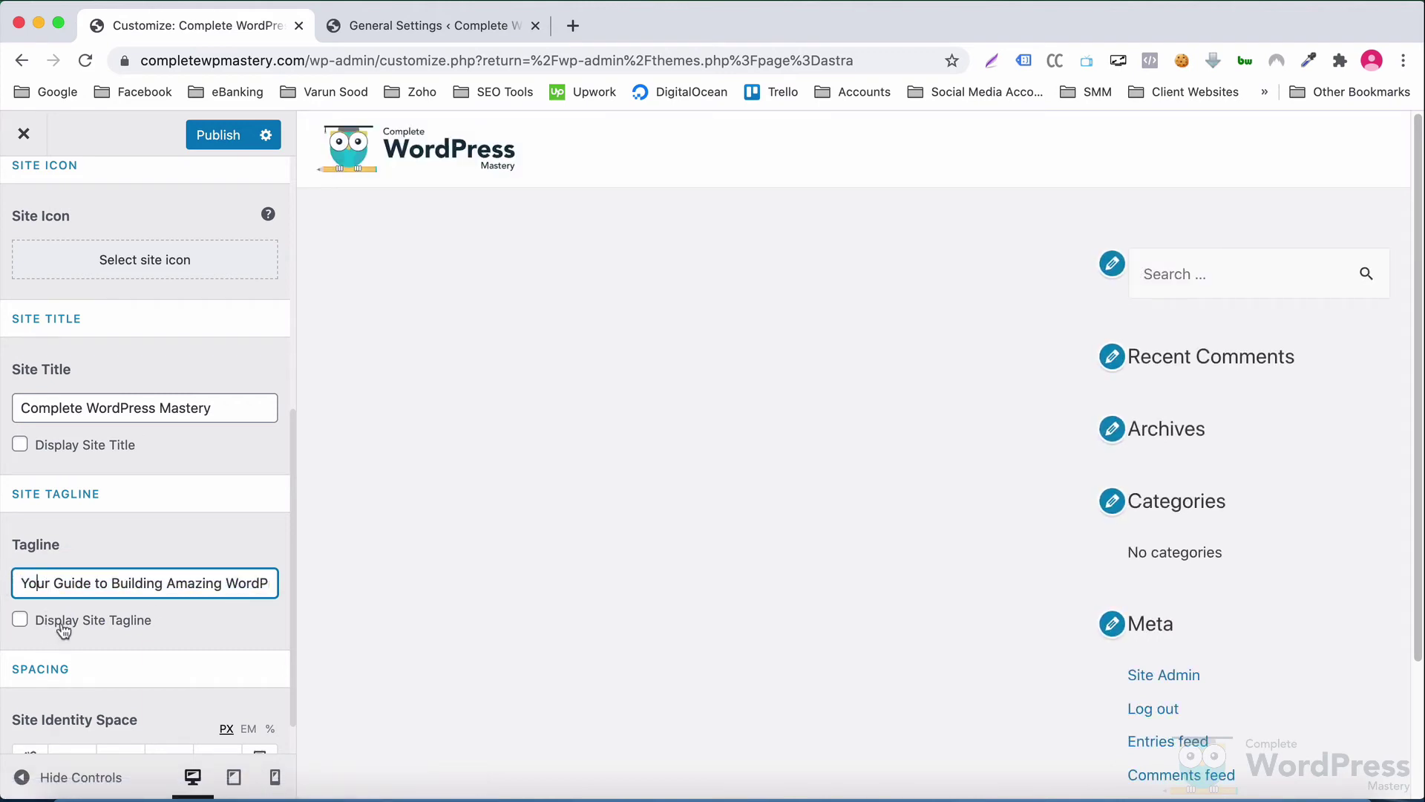
{"action": "left_click", "coordinate": [63, 630]}
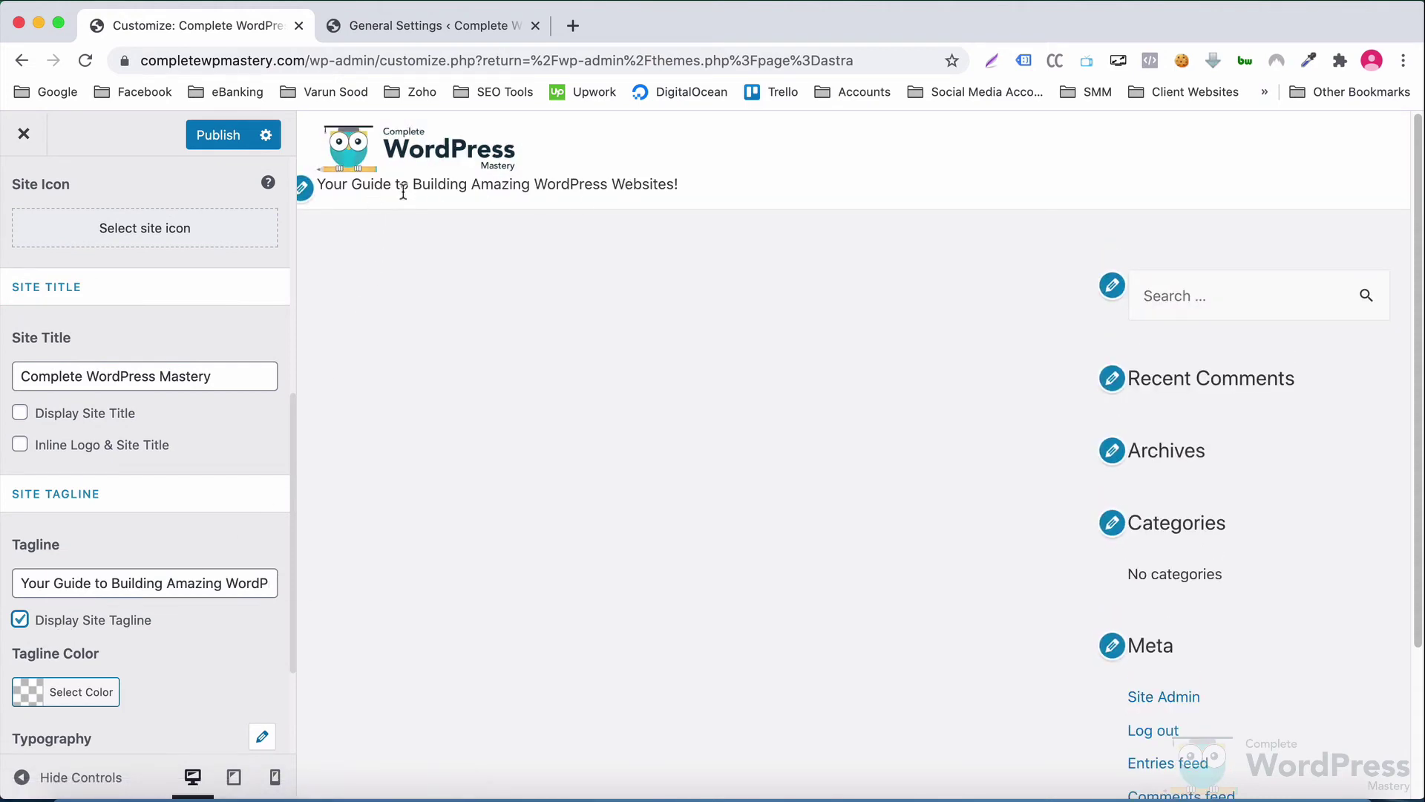
{"action": "left_click", "coordinate": [64, 622]}
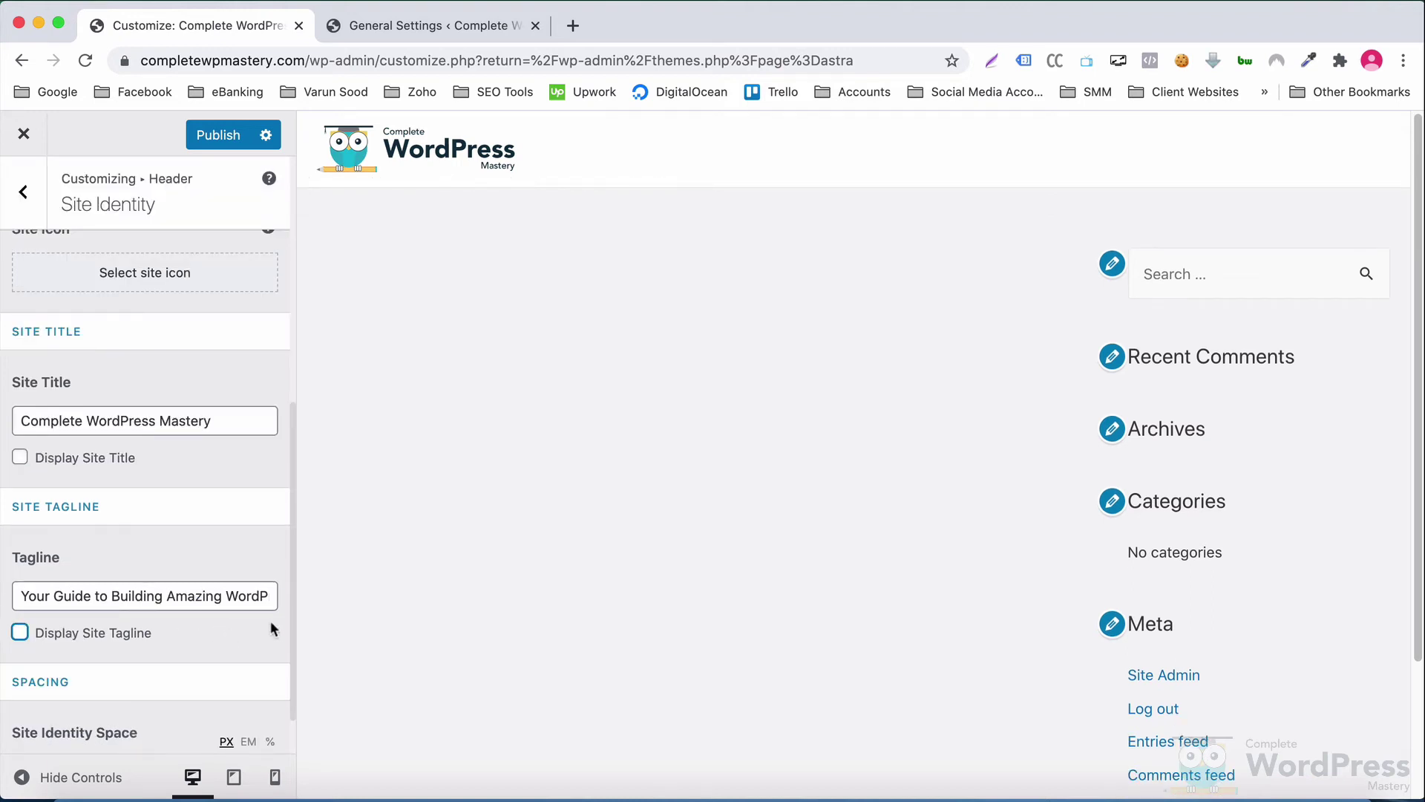
Try a desktop Site Identity Space of 100 px top, 50 px right, 100 px bottom and 60 px left.
{"action": "scroll", "coordinate": [291, 638], "scroll_direction": "down", "scroll_amount": 2}
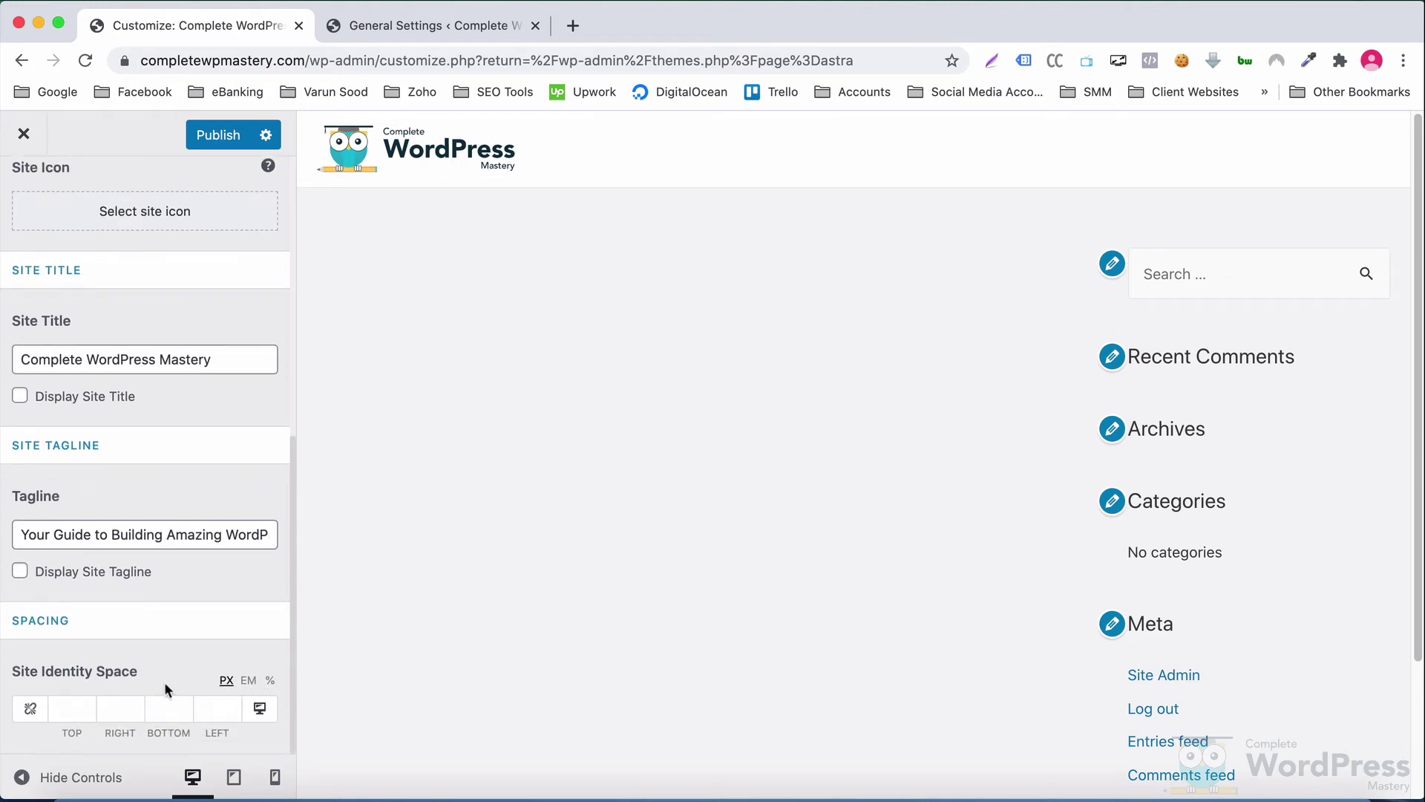
{"action": "left_click", "coordinate": [76, 707]}
{"action": "type", "text": "100"}
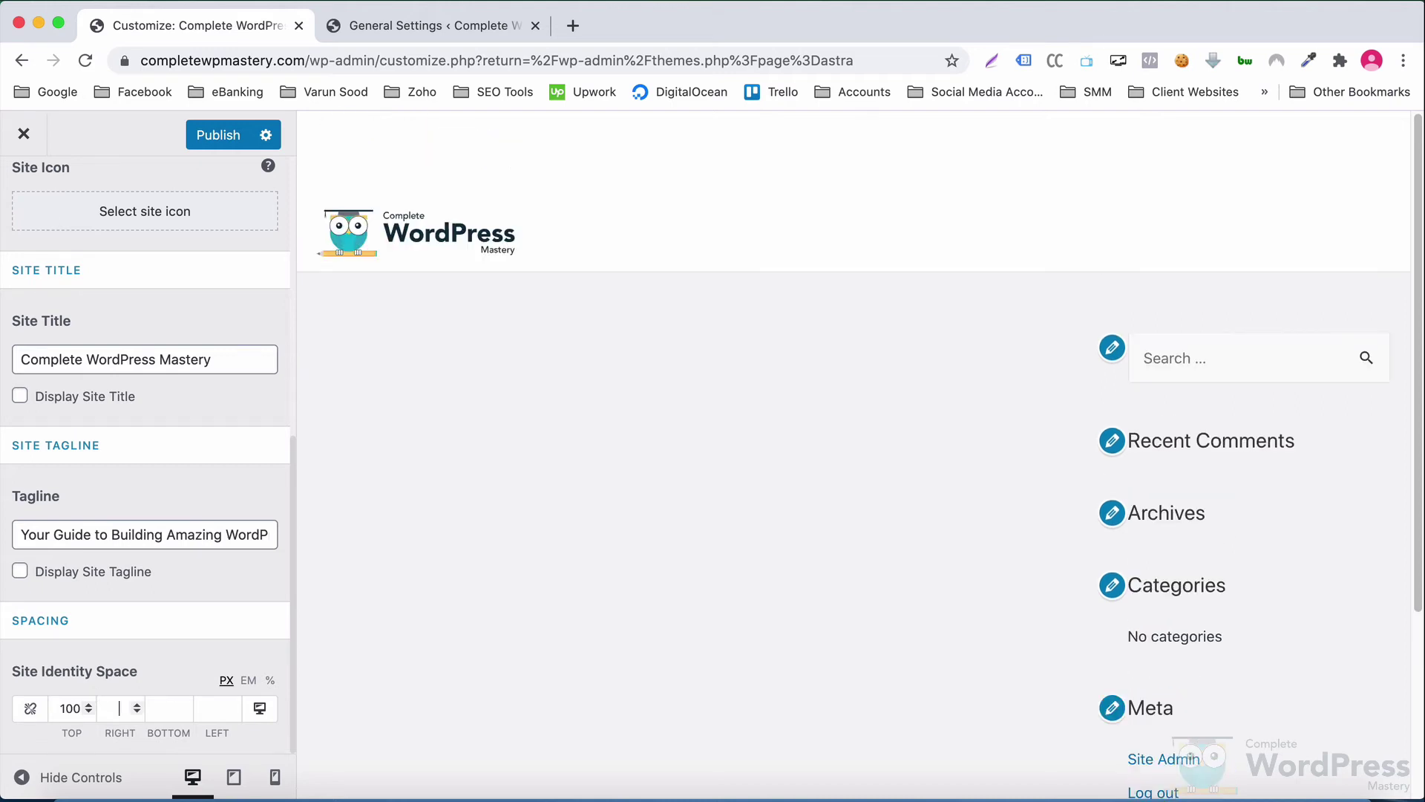
{"action": "type", "text": "50"}
{"action": "key", "text": "Tab"}
{"action": "type", "text": "100"}
{"action": "key", "text": "Tab"}
{"action": "type", "text": "60"}
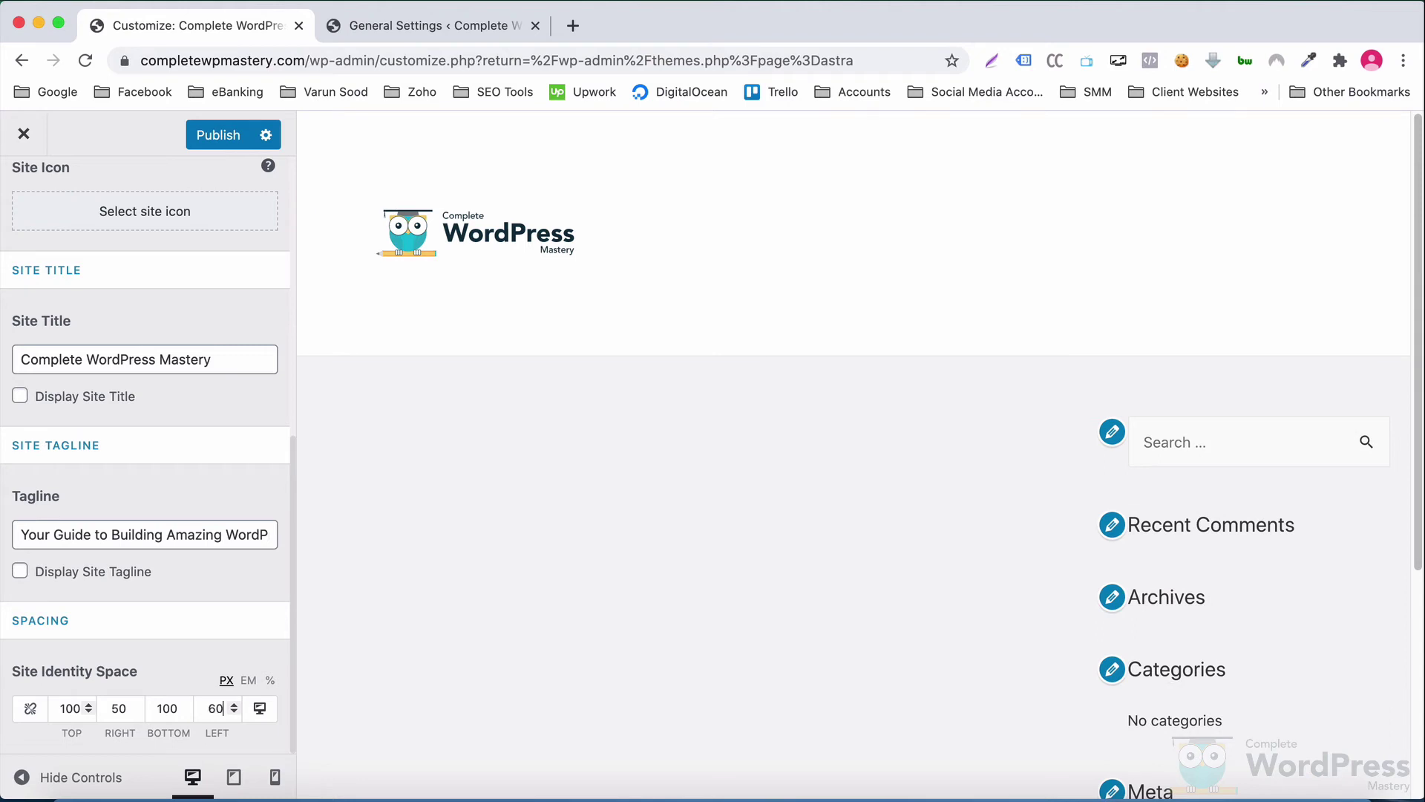
Try a Site Identity Space of 200 px top on tablet and 100 px left on mobile.
{"action": "left_click", "coordinate": [260, 708]}
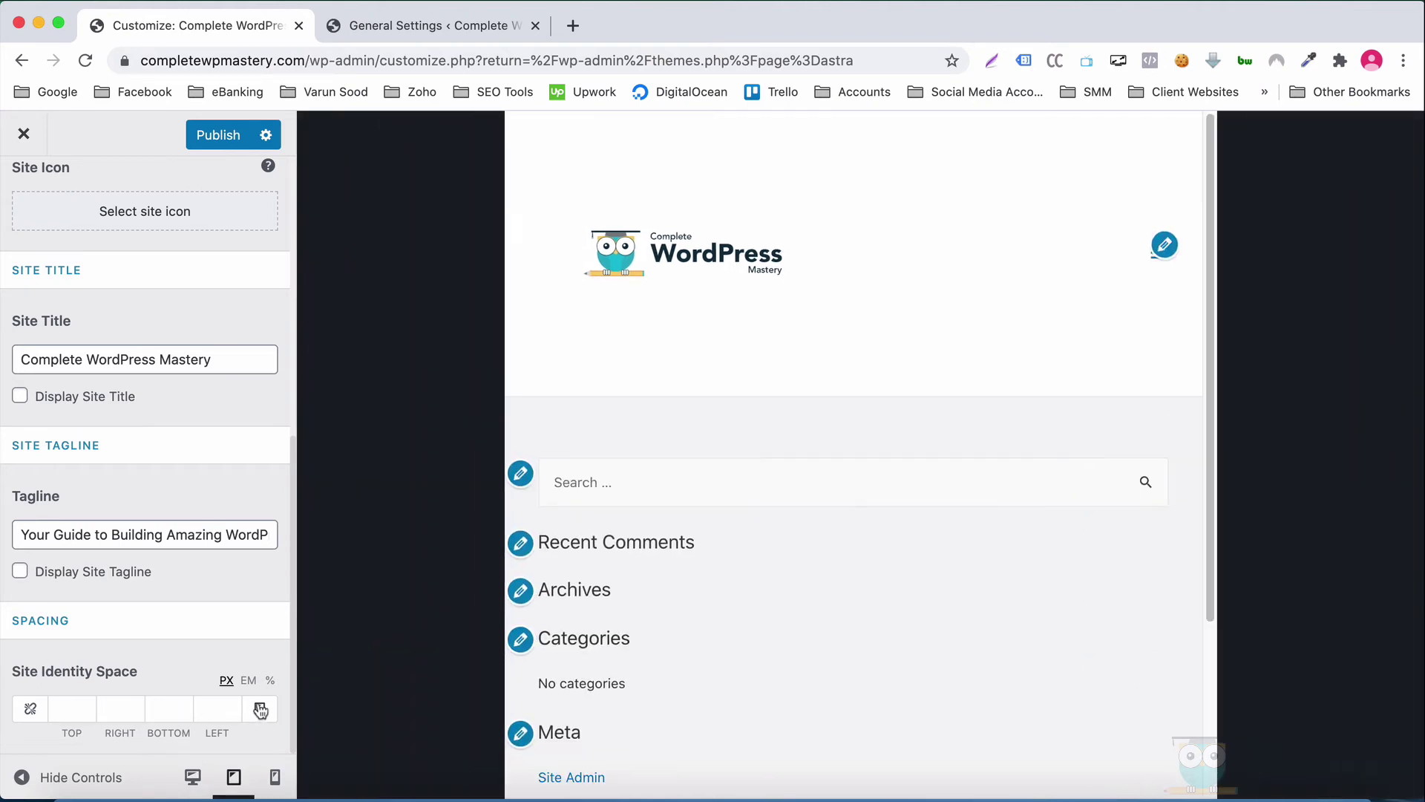
{"action": "left_click", "coordinate": [63, 707]}
{"action": "type", "text": "100"}
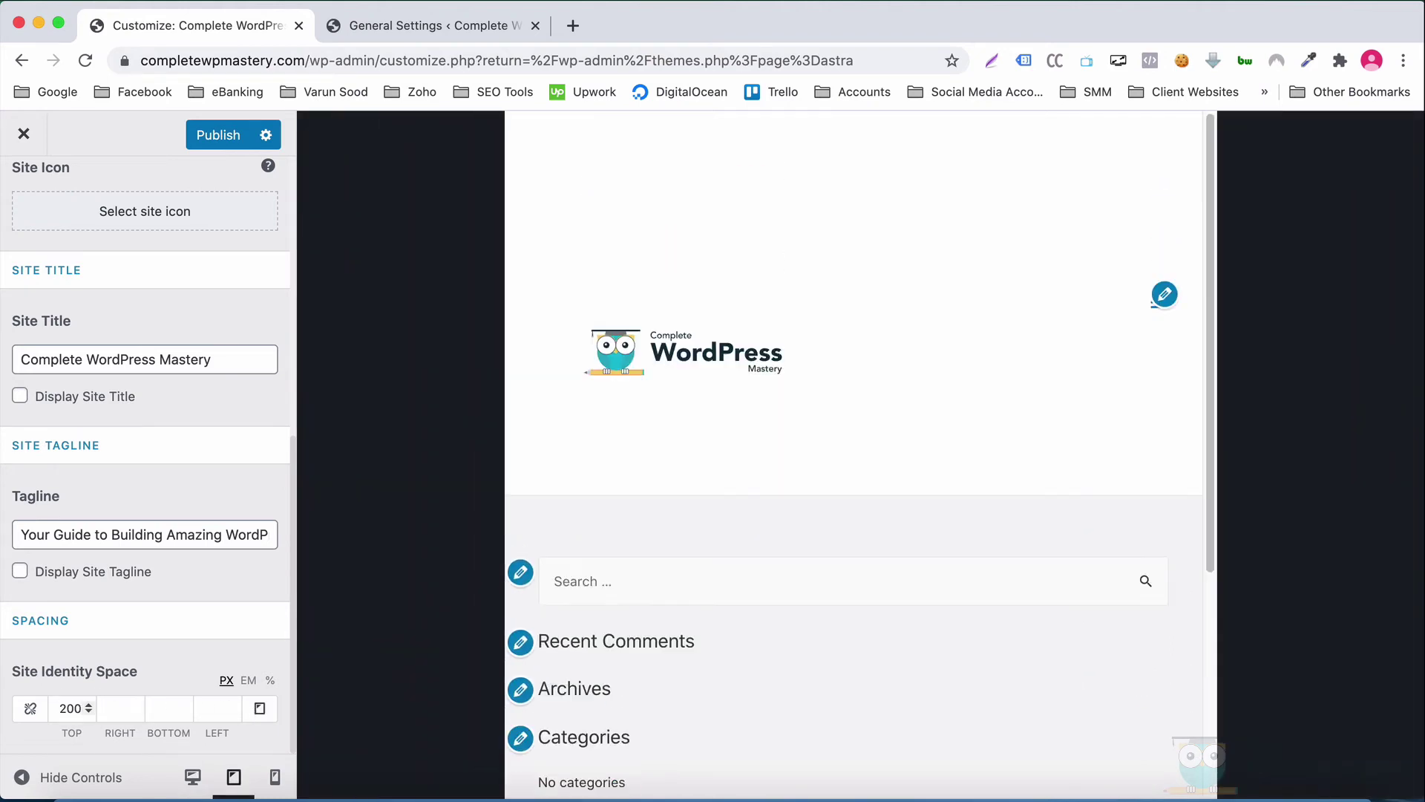
{"action": "left_click", "coordinate": [260, 712]}
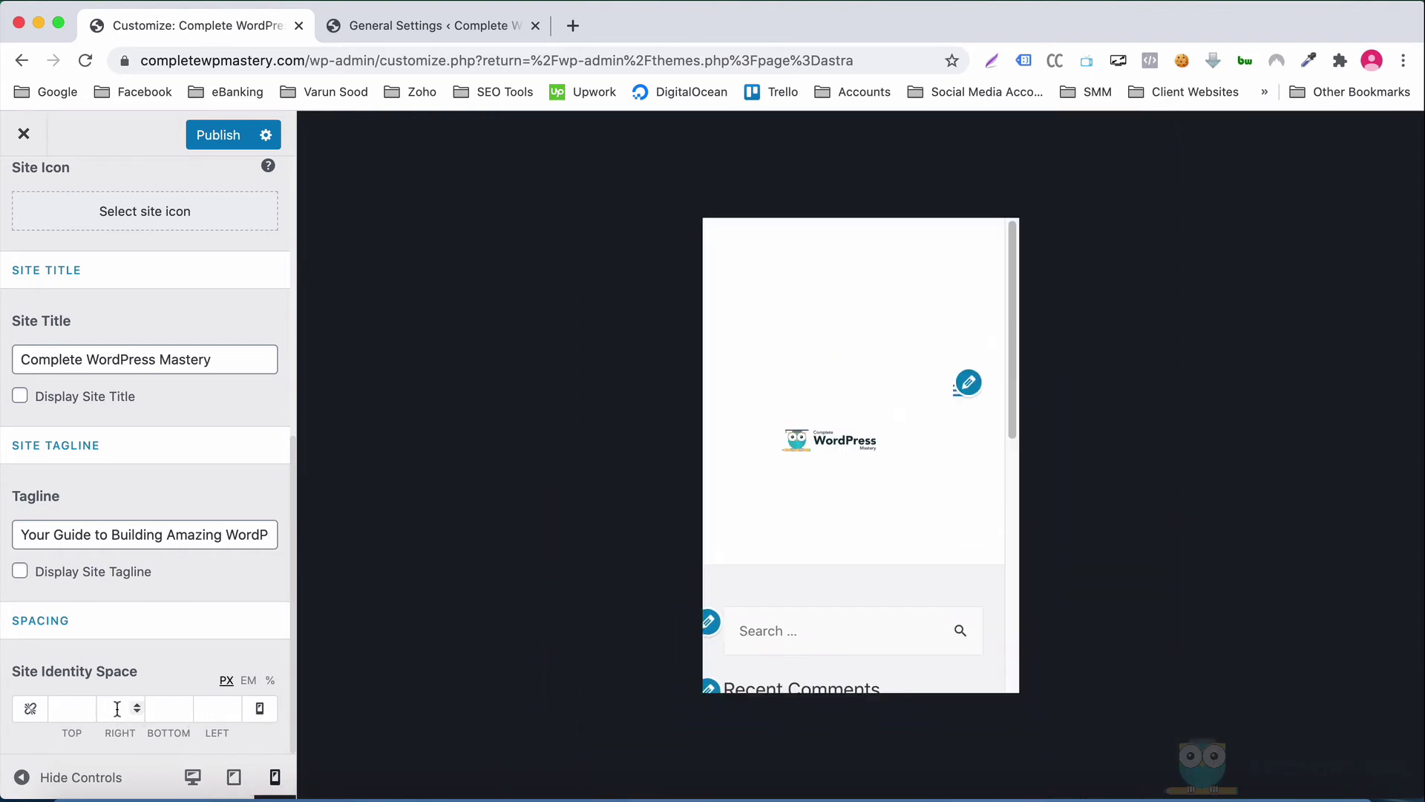
{"action": "left_click", "coordinate": [197, 710]}
{"action": "type", "text": "100"}
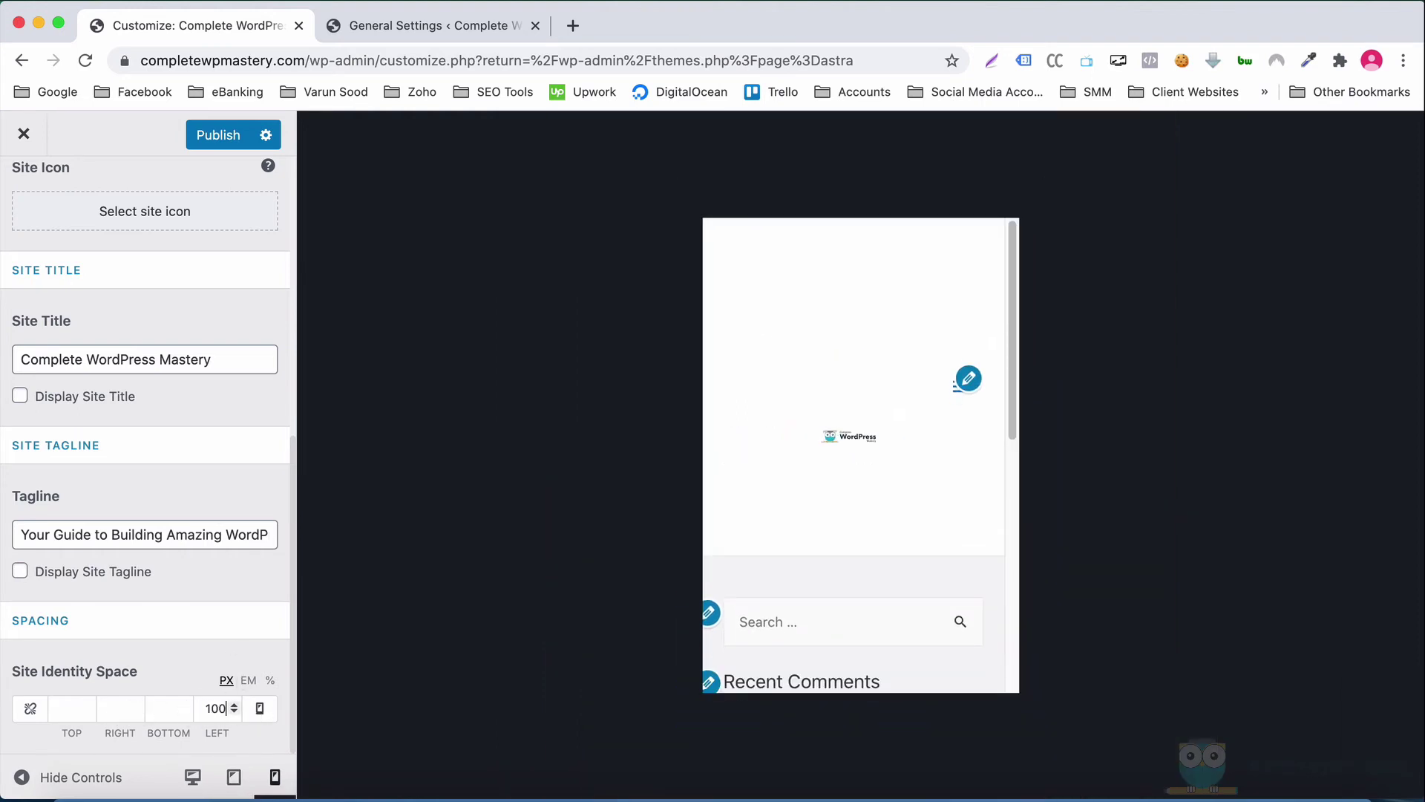
Set the mobile Site Identity Space to 0 px top, right and bottom and 20 px left, and briefly try the EM unit.
{"action": "left_click", "coordinate": [72, 708]}
{"action": "type", "text": "0"}
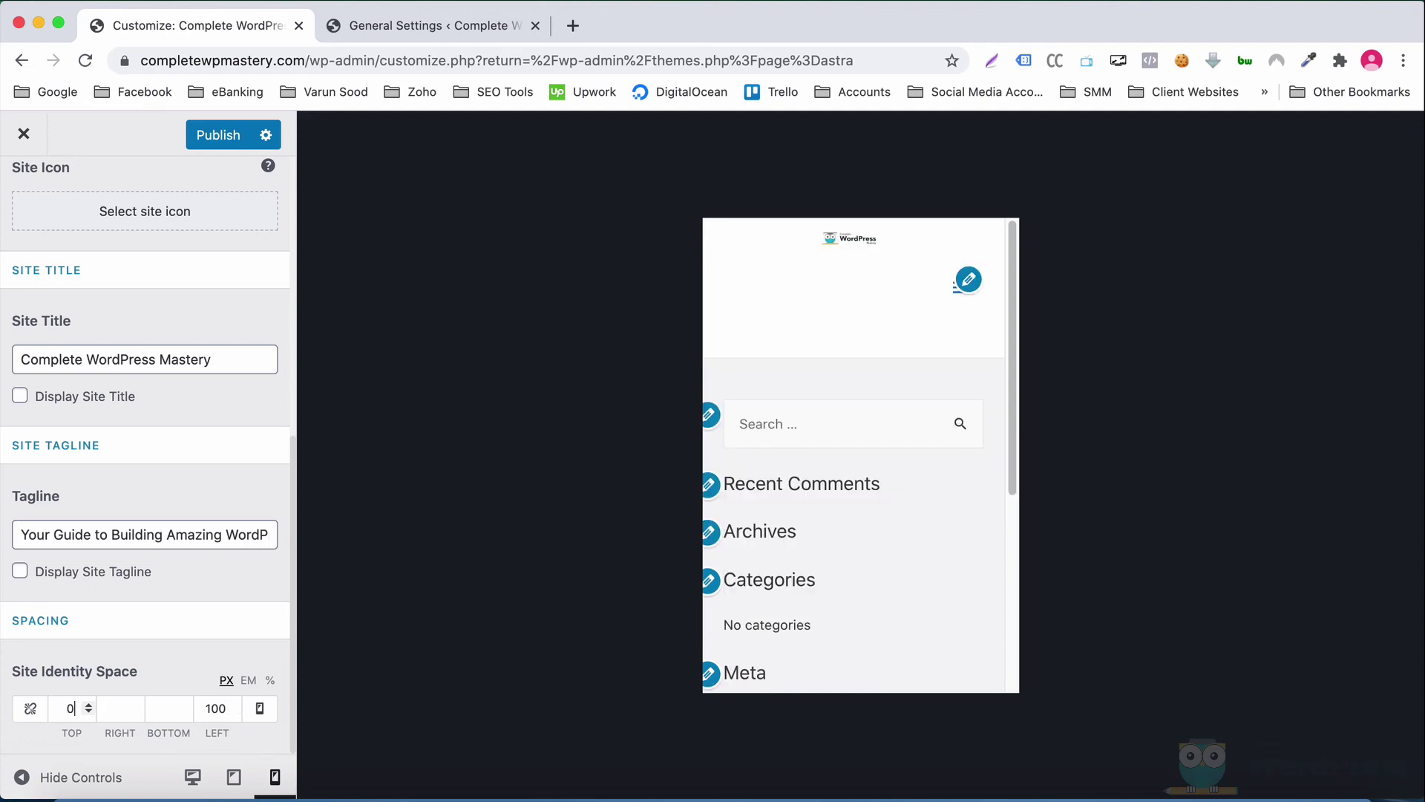
{"action": "left_click", "coordinate": [118, 708]}
{"action": "type", "text": "0"}
{"action": "key", "text": "Tab"}
{"action": "type", "text": "0"}
{"action": "key", "text": "Tab"}
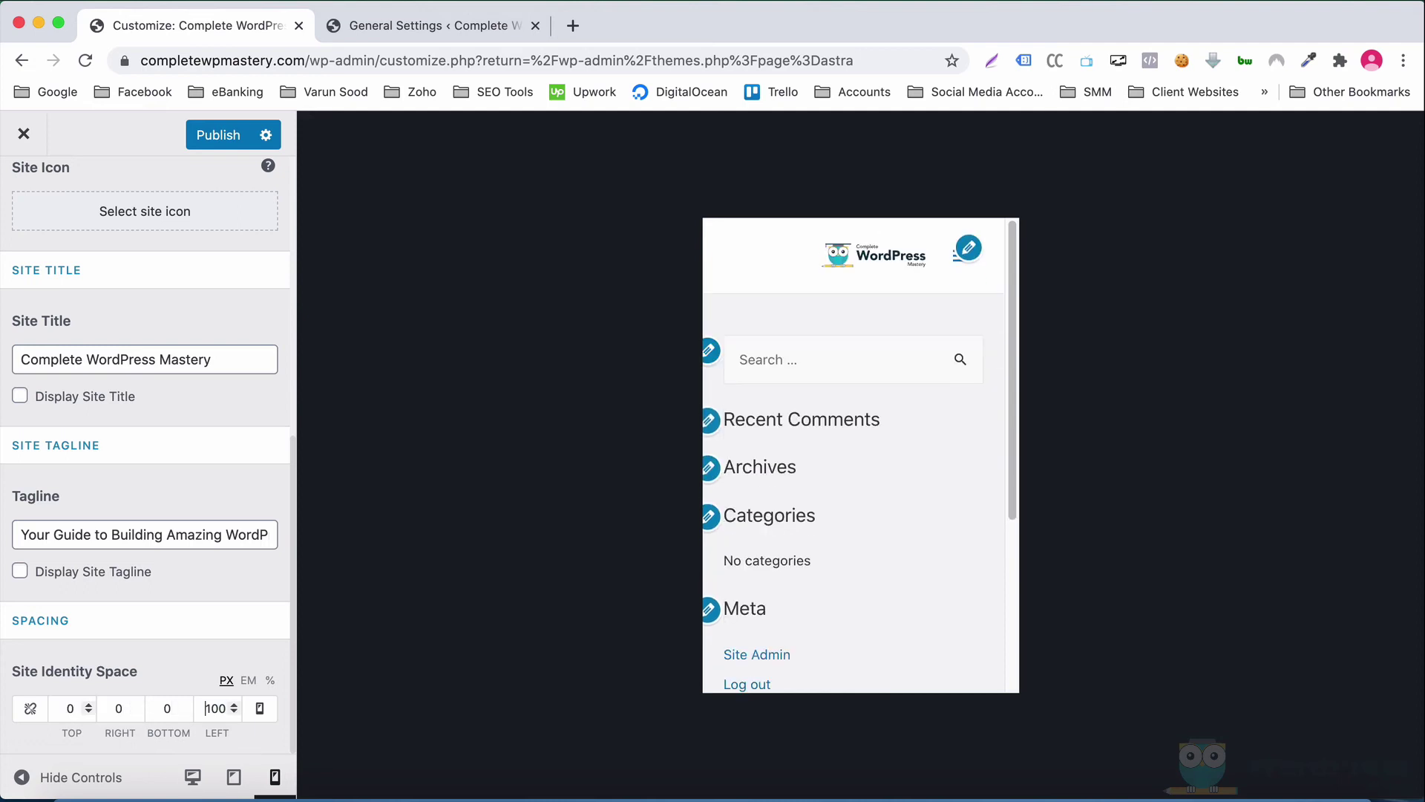
{"action": "type", "text": "20"}
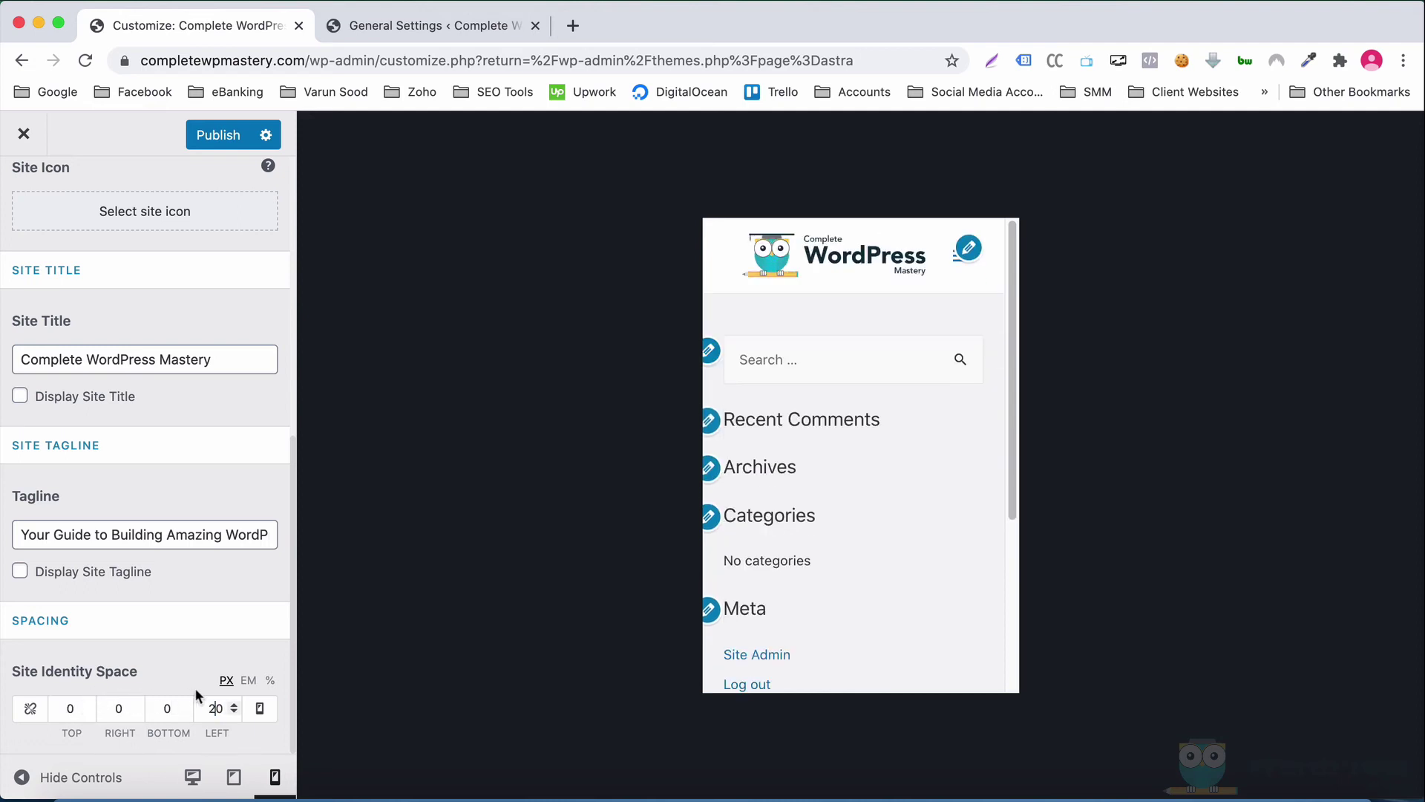
{"action": "left_click", "coordinate": [250, 680]}
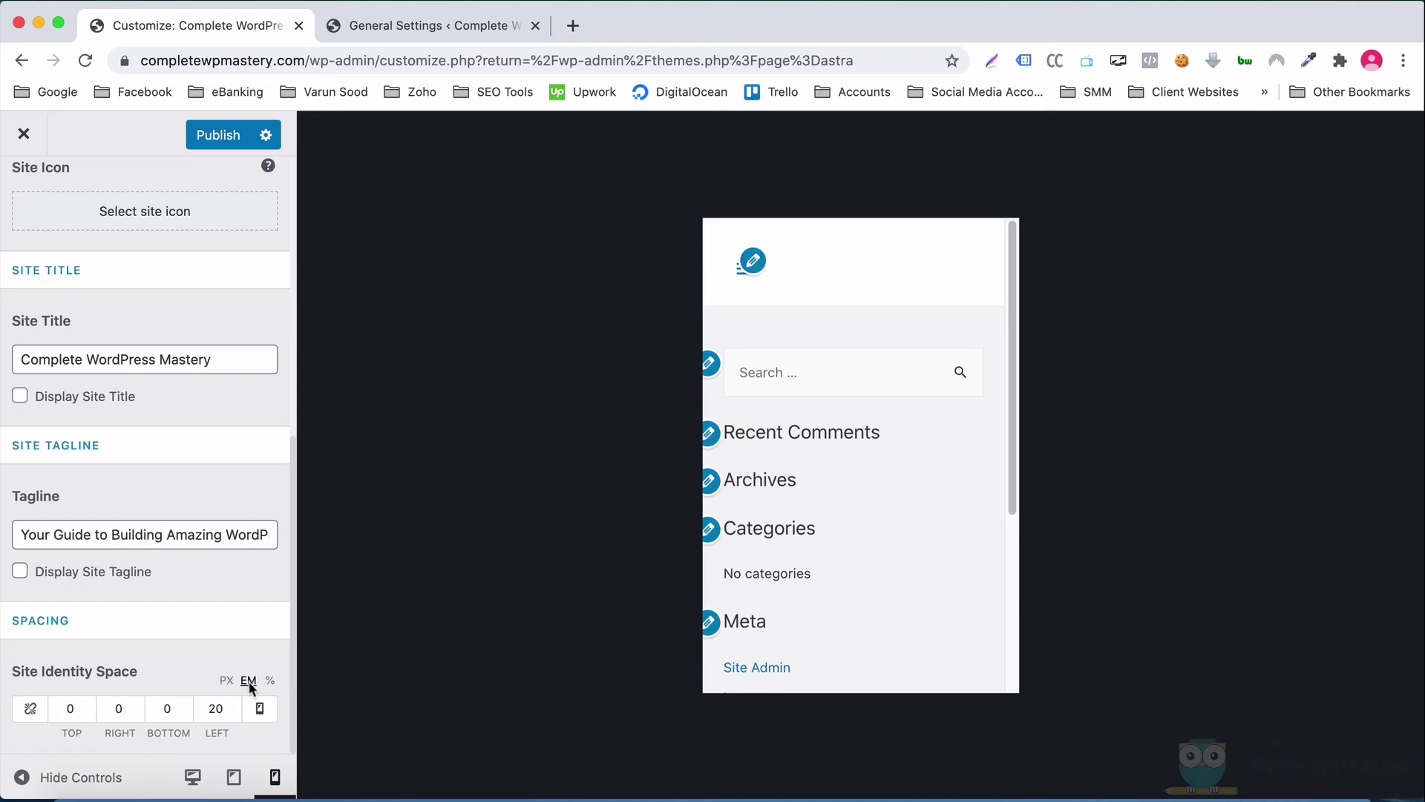
{"action": "left_click", "coordinate": [226, 679]}
Try a desktop Site Identity Space of 1 px top, 2 px right, 2 px bottom and 1 px left.
{"action": "left_click", "coordinate": [259, 709]}
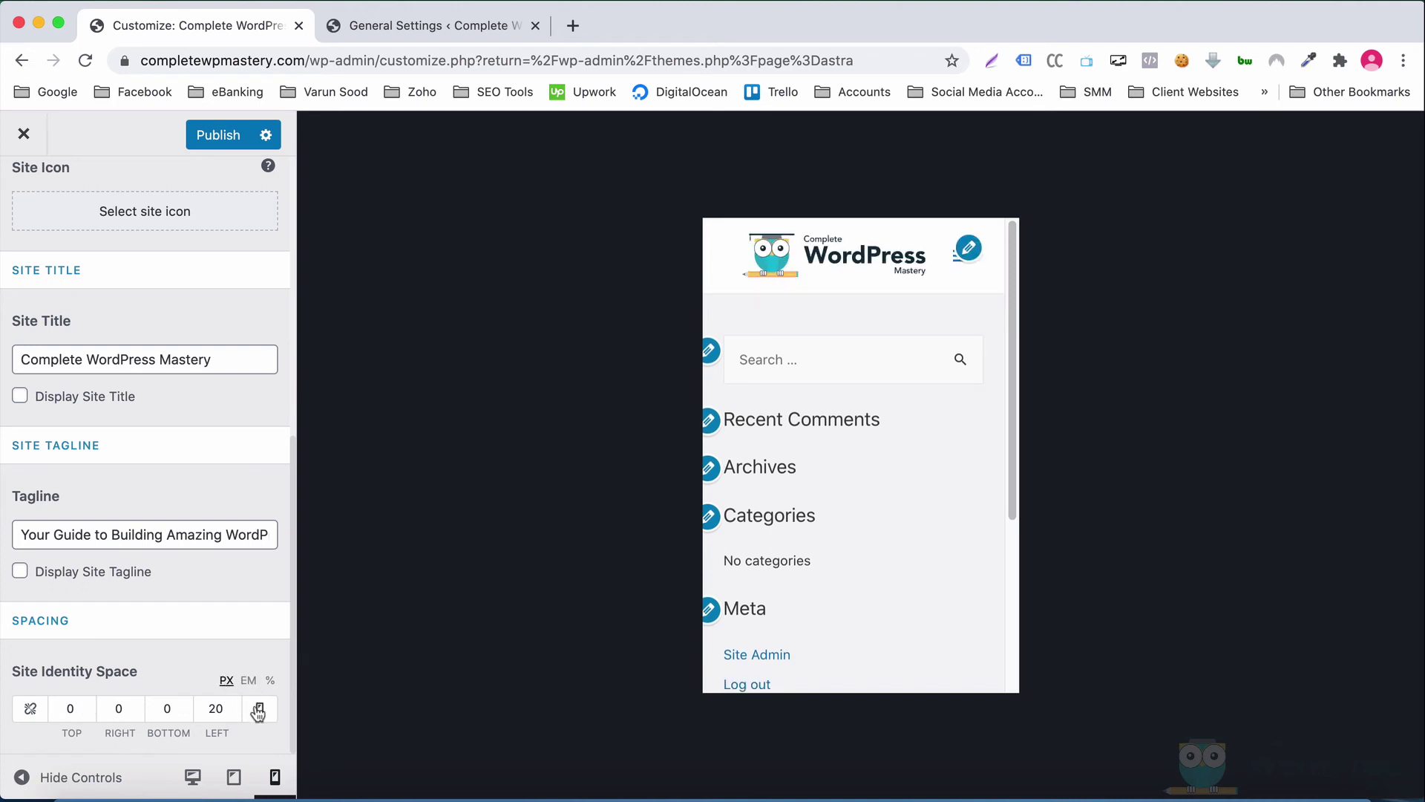
{"action": "double_click", "coordinate": [67, 709]}
{"action": "type", "text": "1"}
{"action": "key", "text": "Tab"}
{"action": "type", "text": "2"}
{"action": "key", "text": "Tab"}
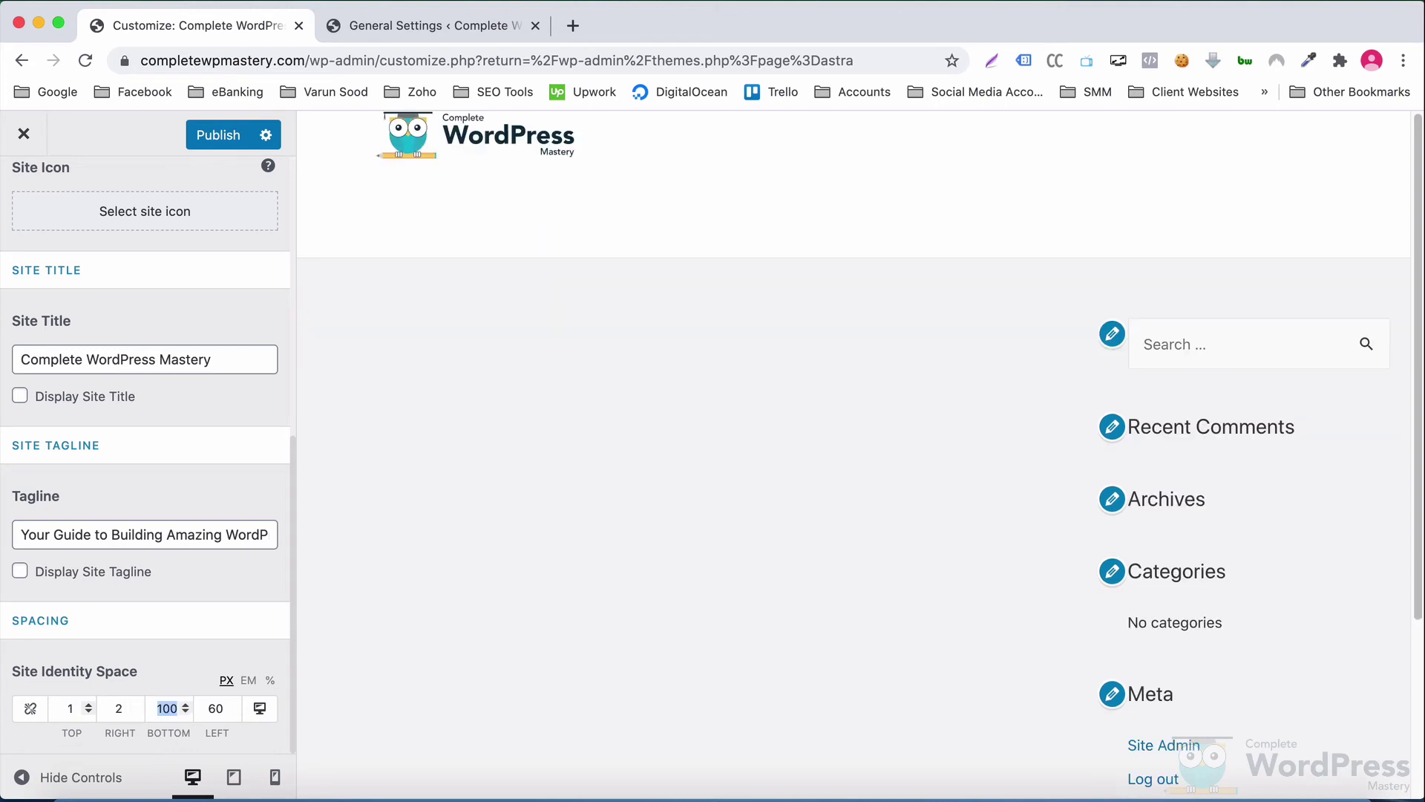
{"action": "type", "text": "2"}
{"action": "key", "text": "Tab"}
{"action": "type", "text": "1"}
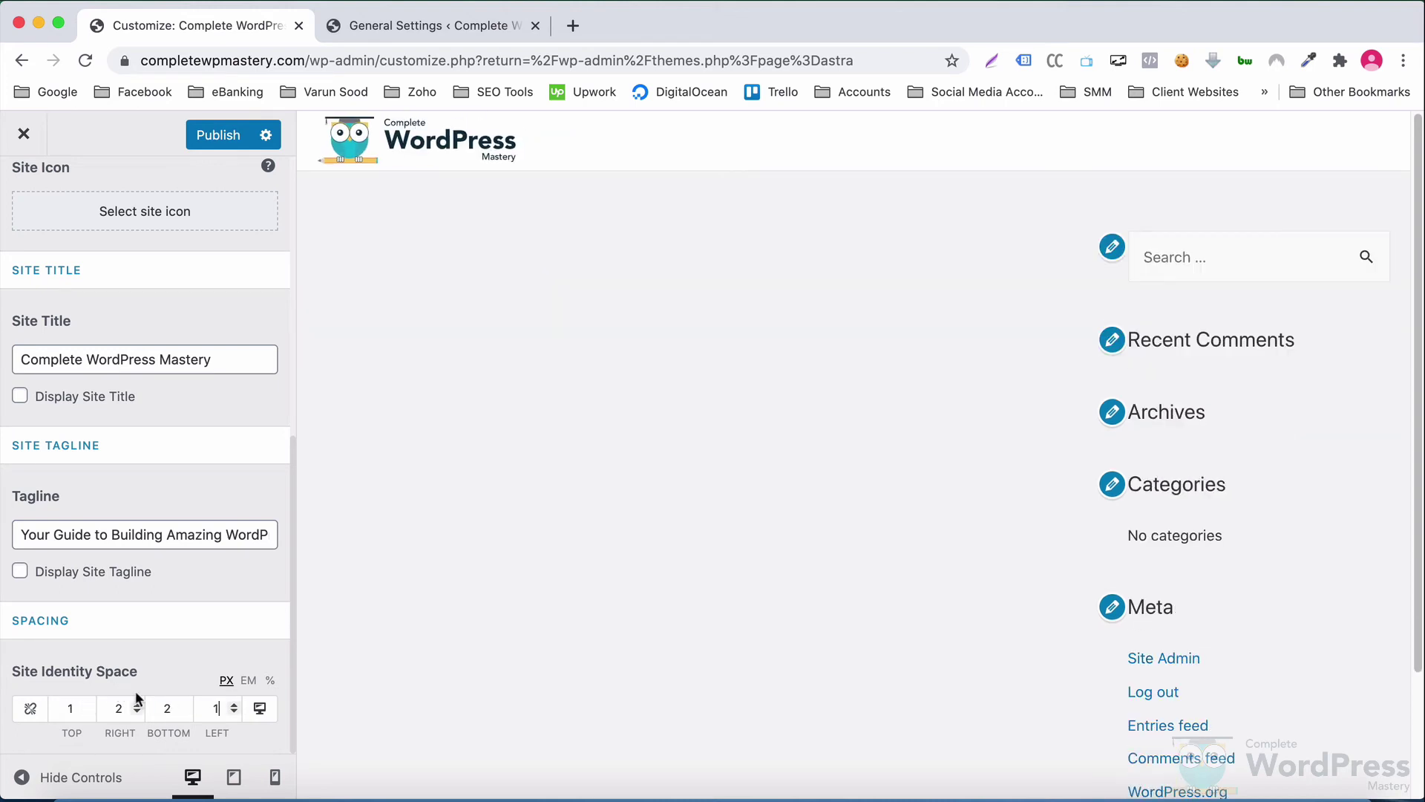
Try the EM unit for the desktop Site Identity Space with a left value of 2.
{"action": "left_click", "coordinate": [249, 680]}
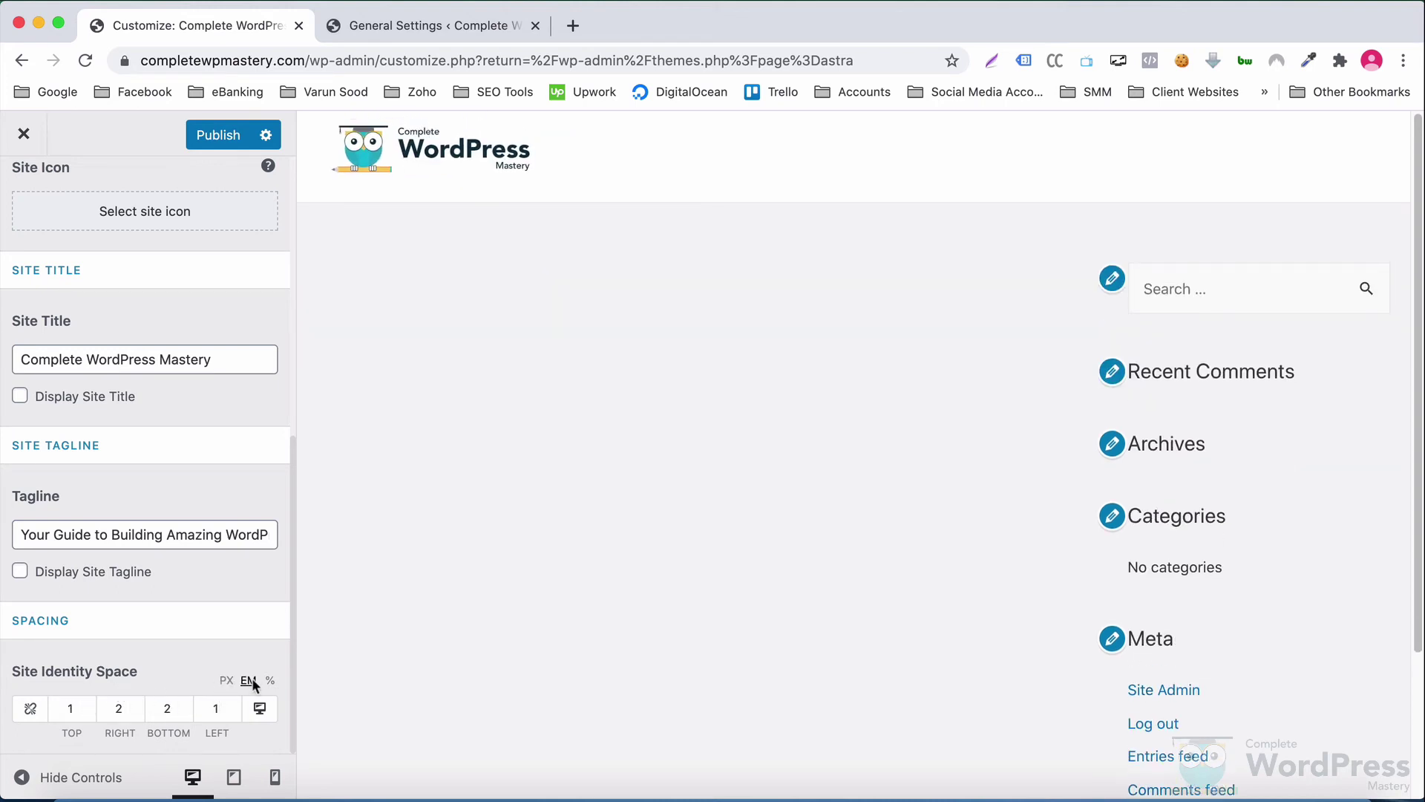
{"action": "double_click", "coordinate": [218, 712]}
{"action": "type", "text": "2"}
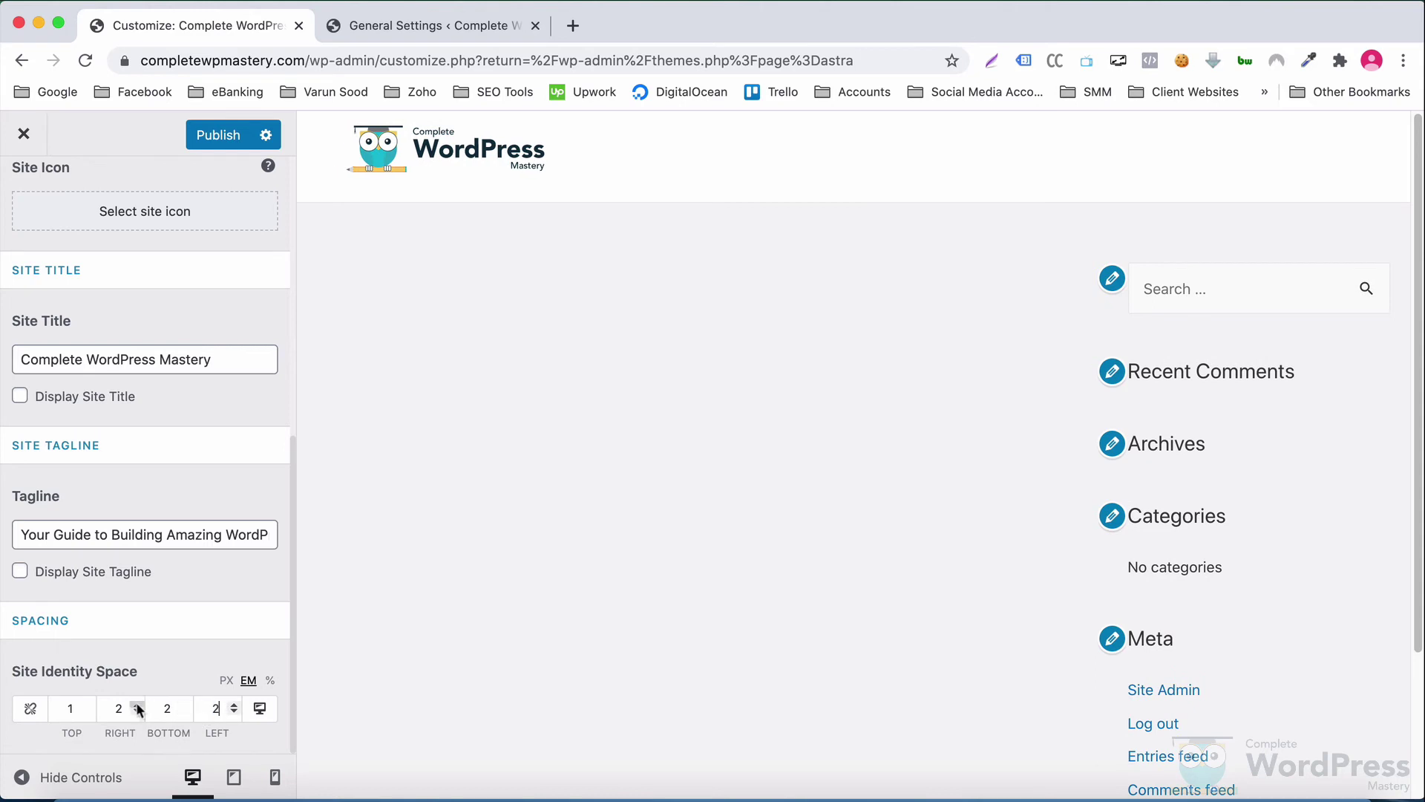
Return the desktop Site Identity Space to pixels and set all four sides to 0.
{"action": "left_click", "coordinate": [226, 681]}
{"action": "double_click", "coordinate": [69, 707]}
{"action": "type", "text": "0"}
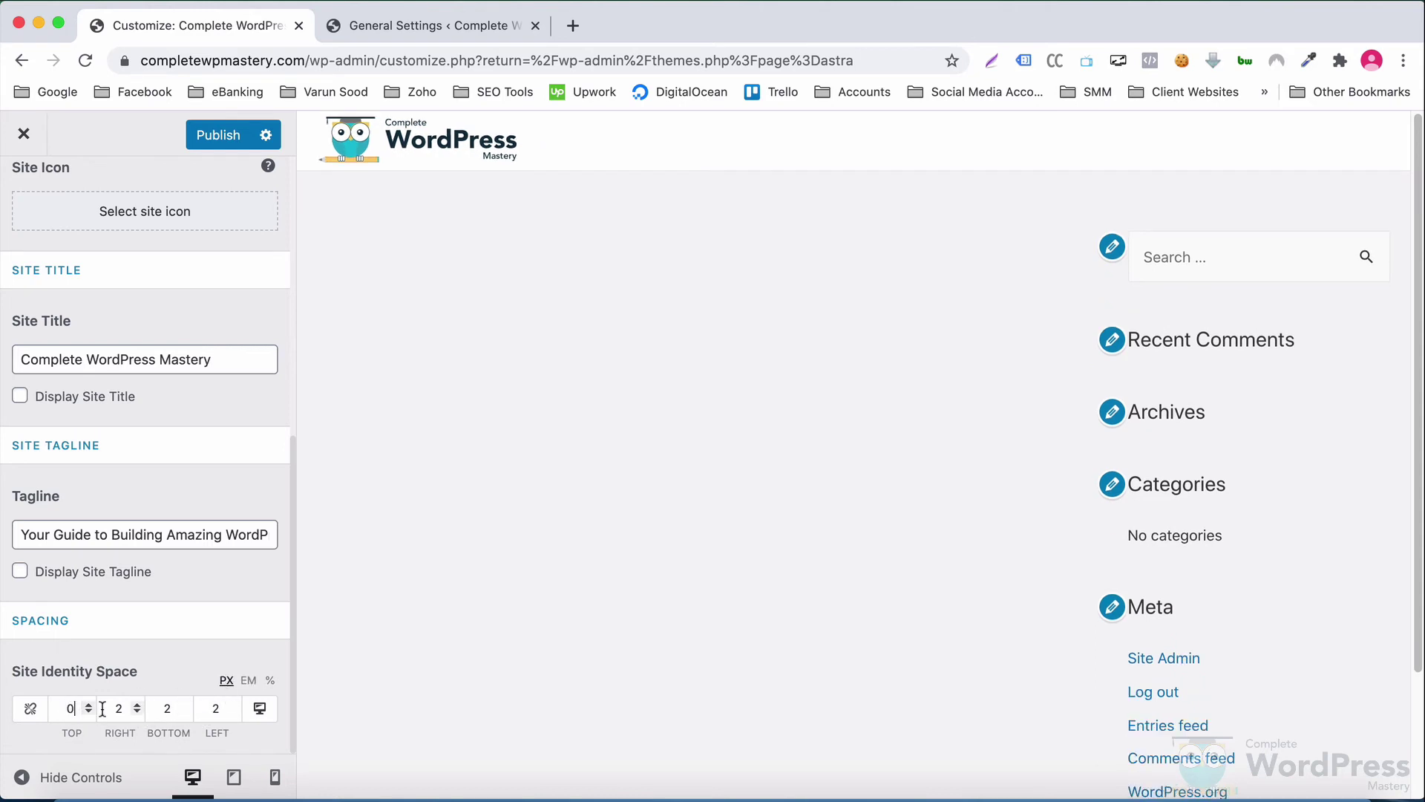
{"action": "double_click", "coordinate": [119, 707]}
{"action": "type", "text": "0"}
{"action": "double_click", "coordinate": [166, 707]}
{"action": "type", "text": "0"}
{"action": "double_click", "coordinate": [210, 707]}
{"action": "type", "text": "0"}
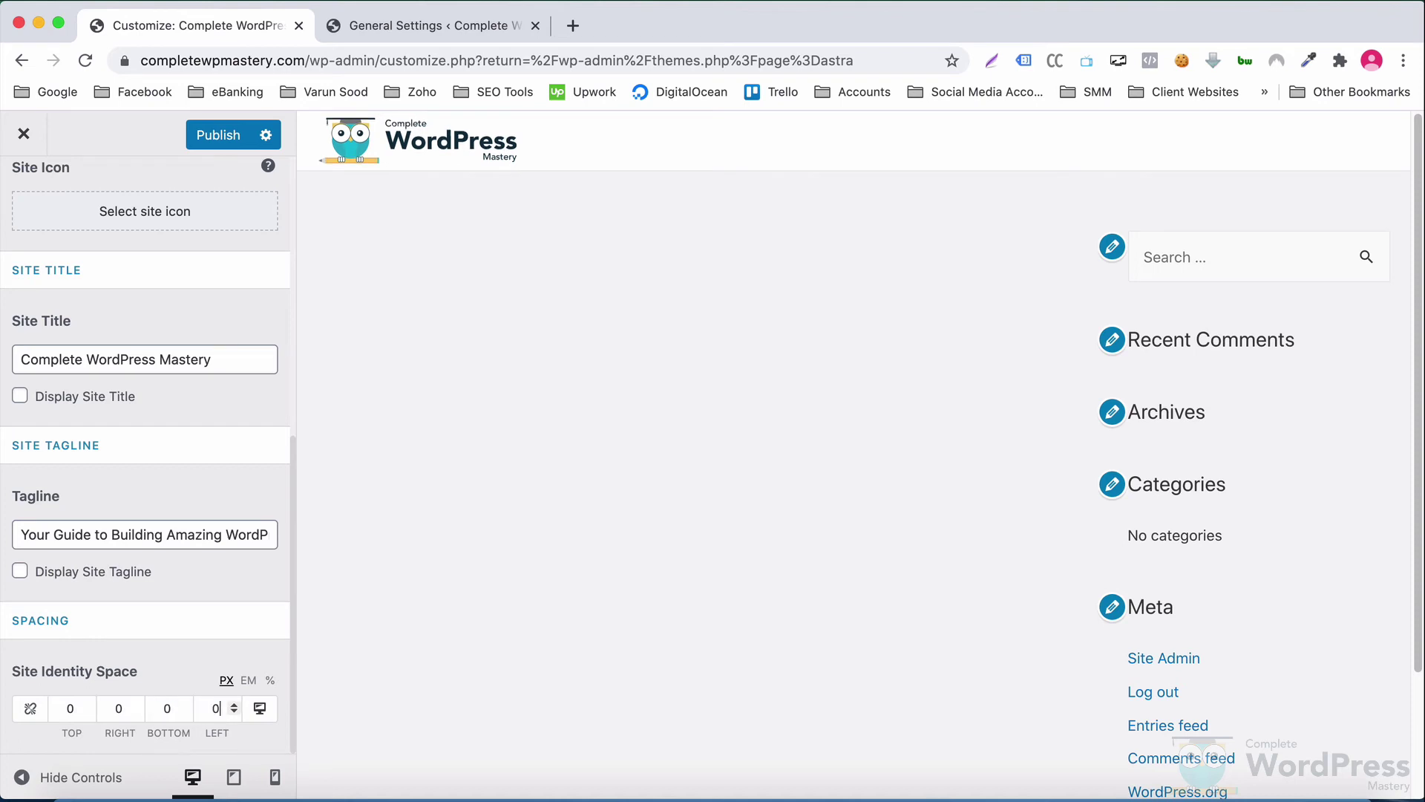
Set the tablet Site Identity Space to 0 px on all four sides.
{"action": "left_click", "coordinate": [260, 708]}
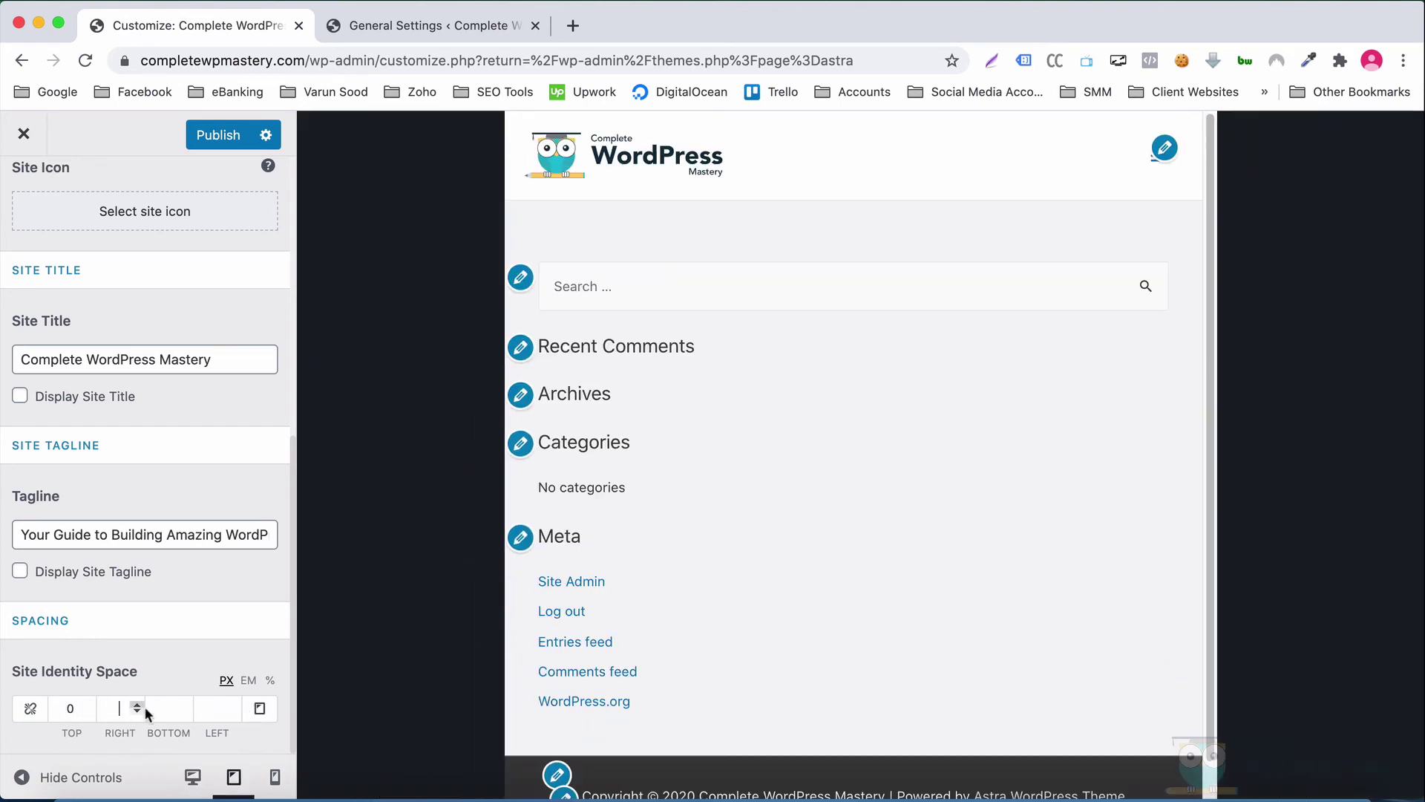
{"action": "key", "text": "Tab"}
{"action": "type", "text": "0"}
{"action": "key", "text": "Tab"}
{"action": "type", "text": "0"}
{"action": "key", "text": "Tab"}
{"action": "type", "text": "0"}
Set the mobile left Site Identity Space to 0 px and review the logo in the tablet, mobile and desktop views.
{"action": "left_click", "coordinate": [259, 712]}
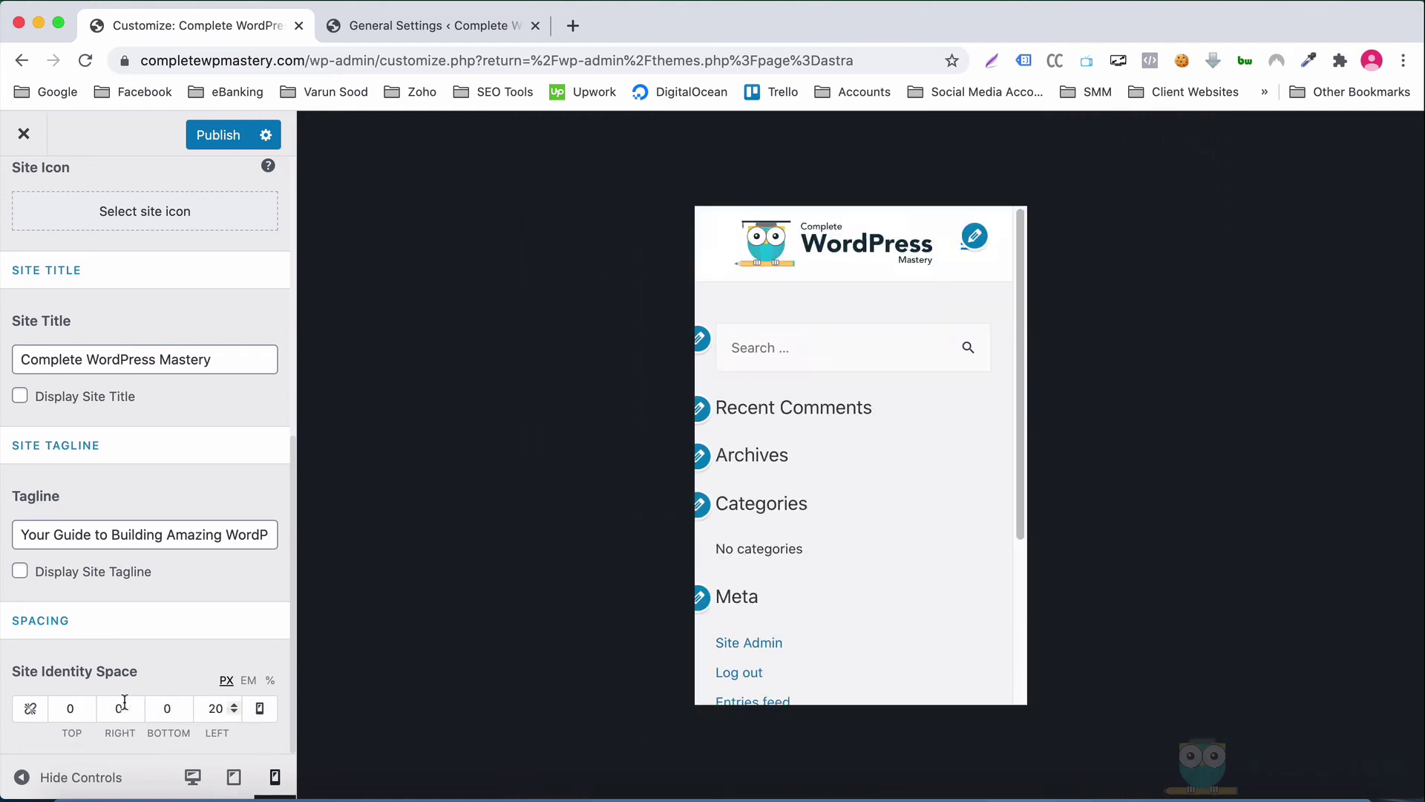
{"action": "double_click", "coordinate": [212, 709]}
{"action": "type", "text": "0"}
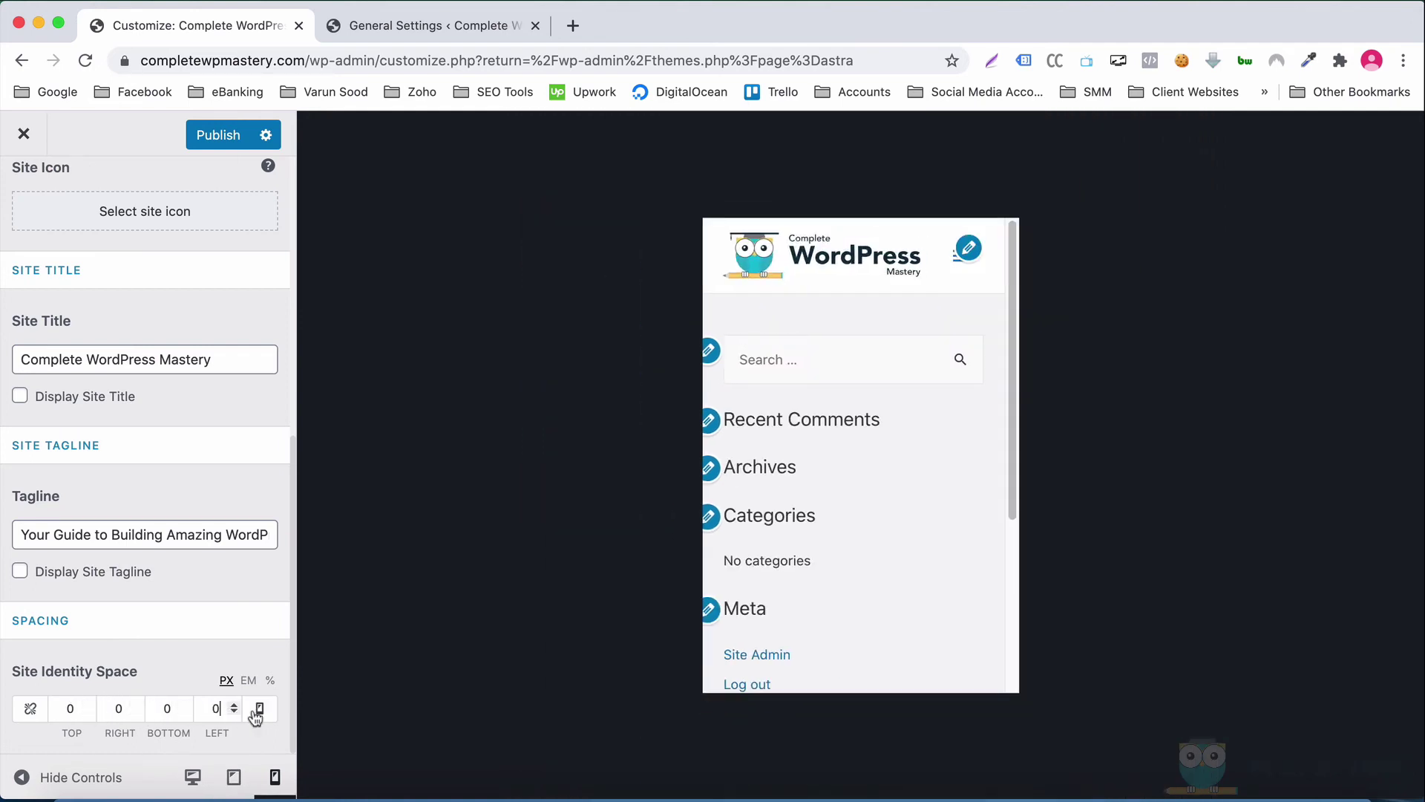
{"action": "left_click", "coordinate": [260, 710]}
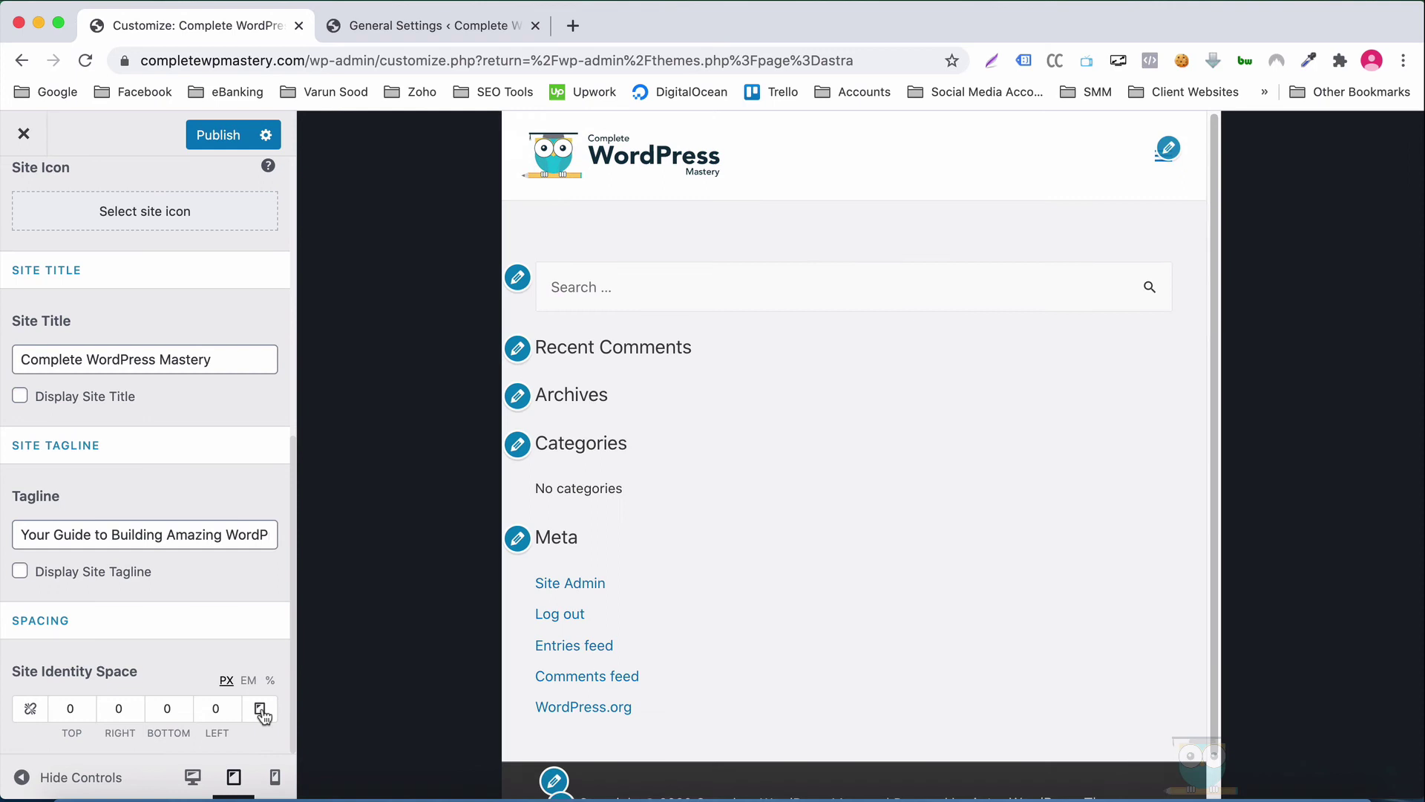
{"action": "left_click", "coordinate": [260, 710]}
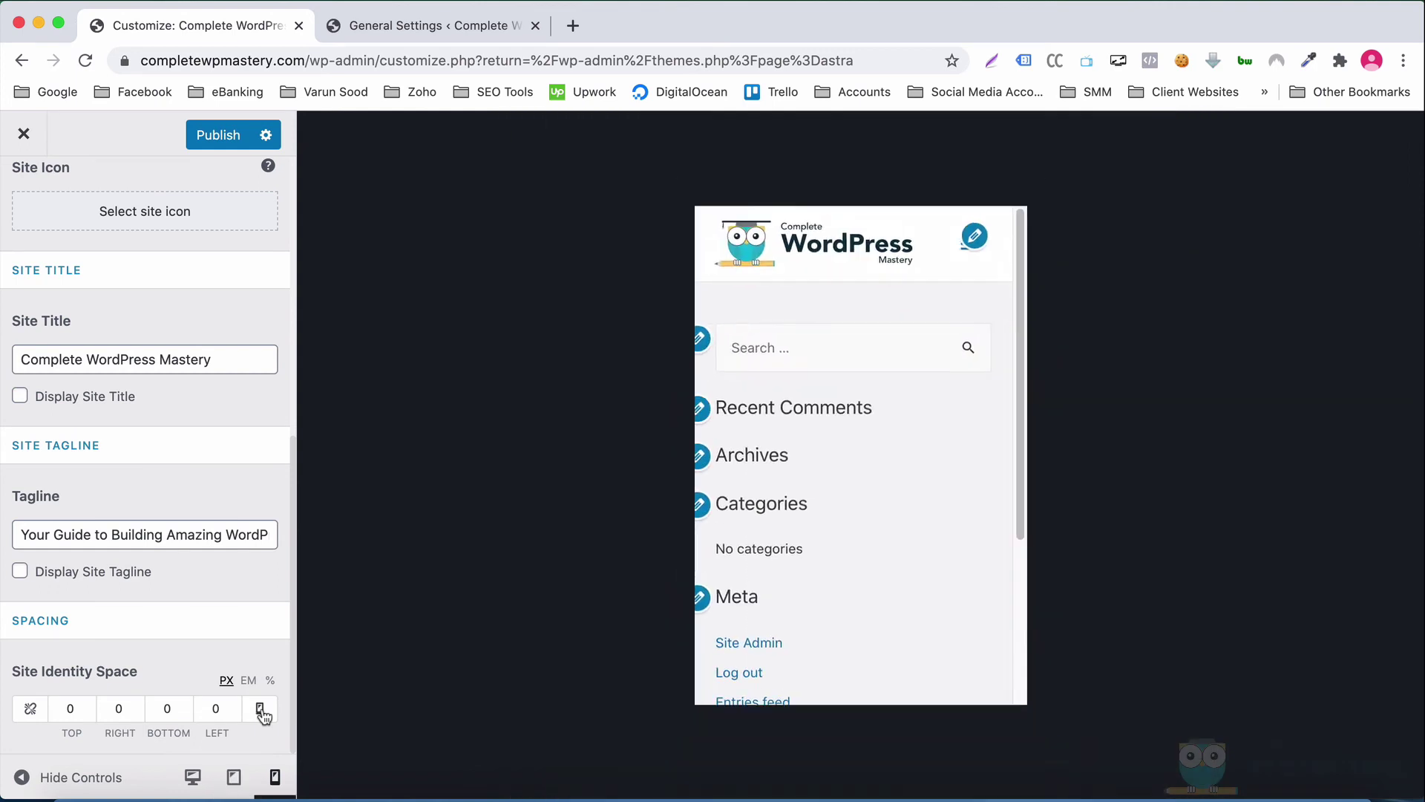
{"action": "left_click", "coordinate": [259, 710]}
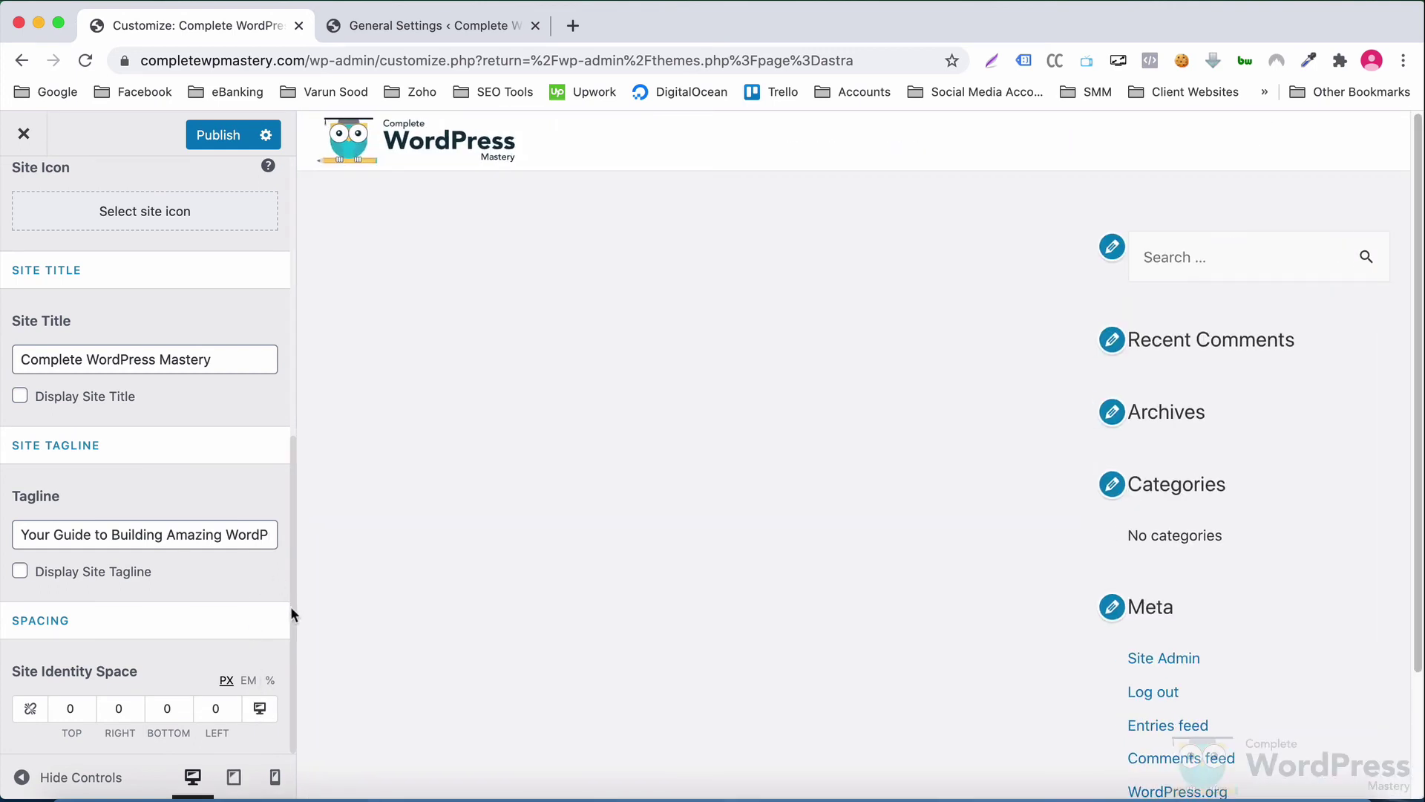
Upload favicon.png from the Images folder and set it as the site icon.
{"action": "left_click_drag", "start_coordinate": [291, 600], "coordinate": [297, 475]}
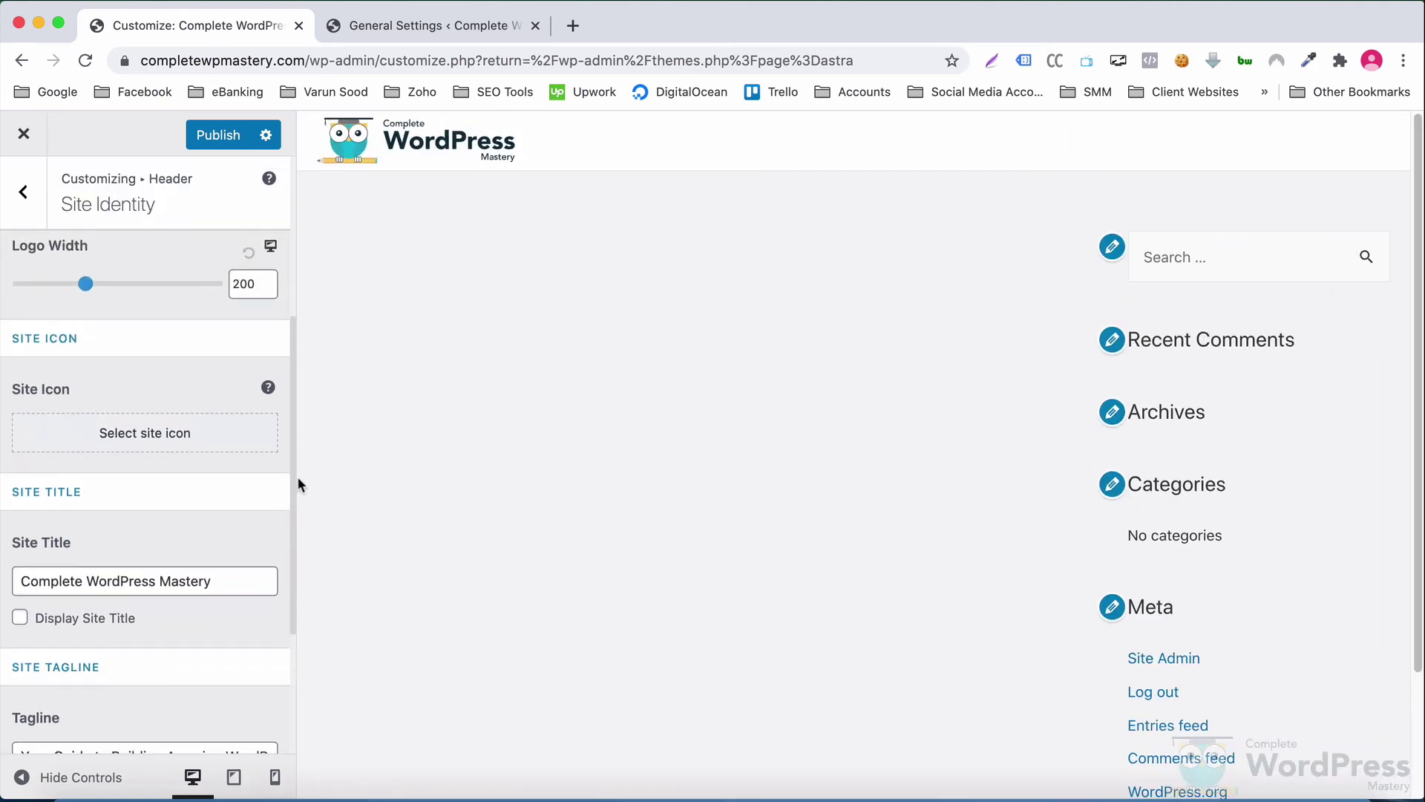
{"action": "left_click", "coordinate": [185, 464]}
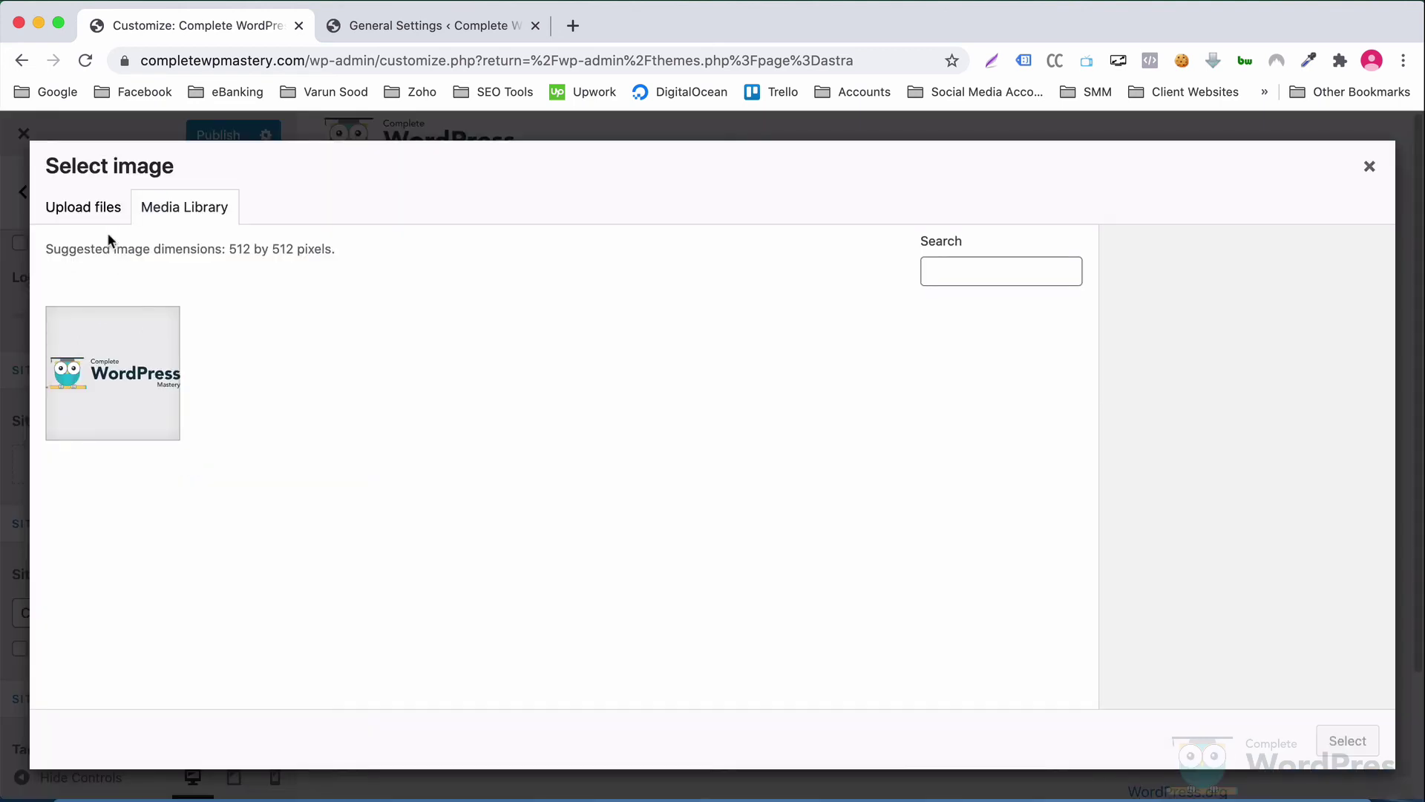
{"action": "left_click", "coordinate": [82, 207]}
{"action": "left_click", "coordinate": [697, 473]}
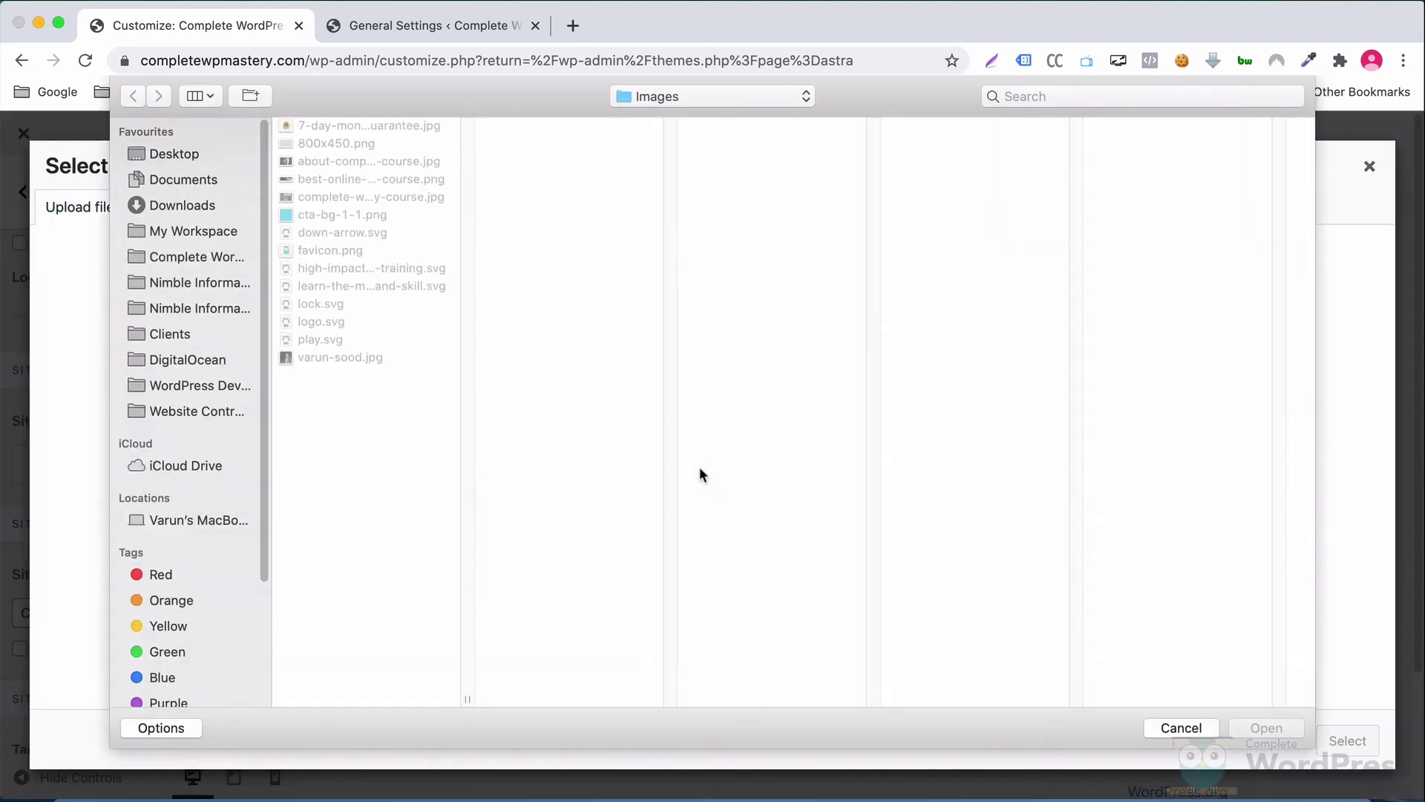
{"action": "left_click", "coordinate": [361, 251]}
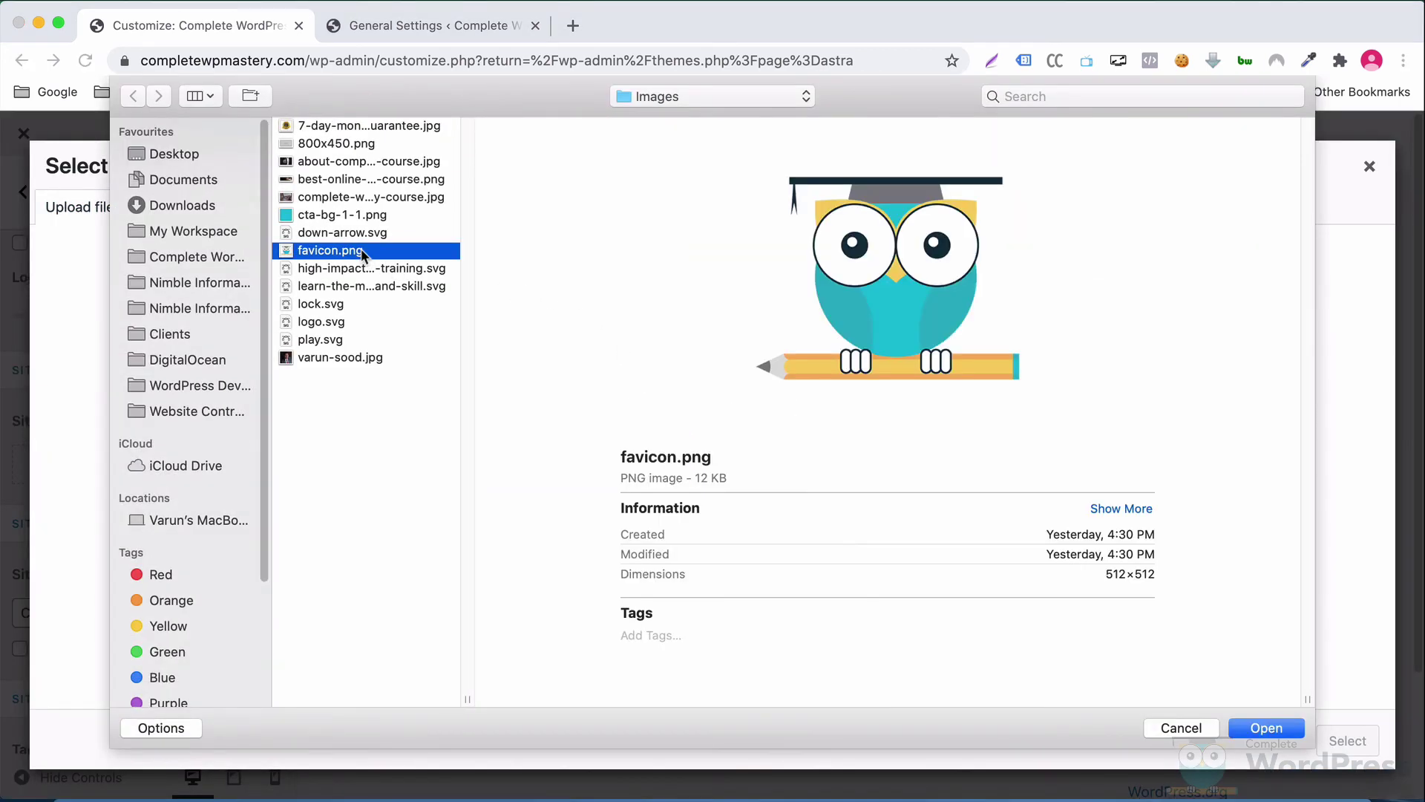
{"action": "left_click_drag", "start_coordinate": [1109, 576], "coordinate": [1157, 574]}
{"action": "left_click", "coordinate": [1264, 728]}
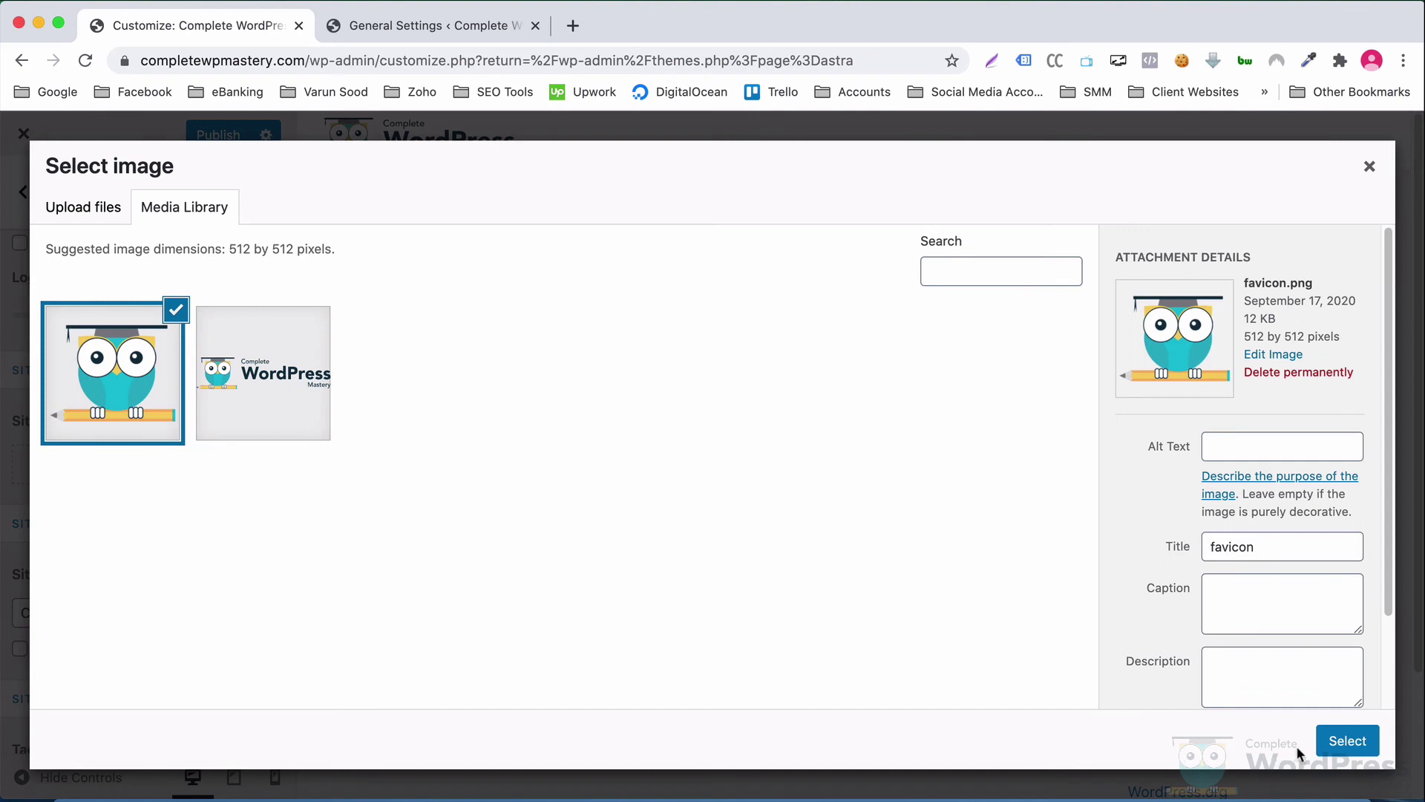
{"action": "left_click", "coordinate": [1335, 740]}
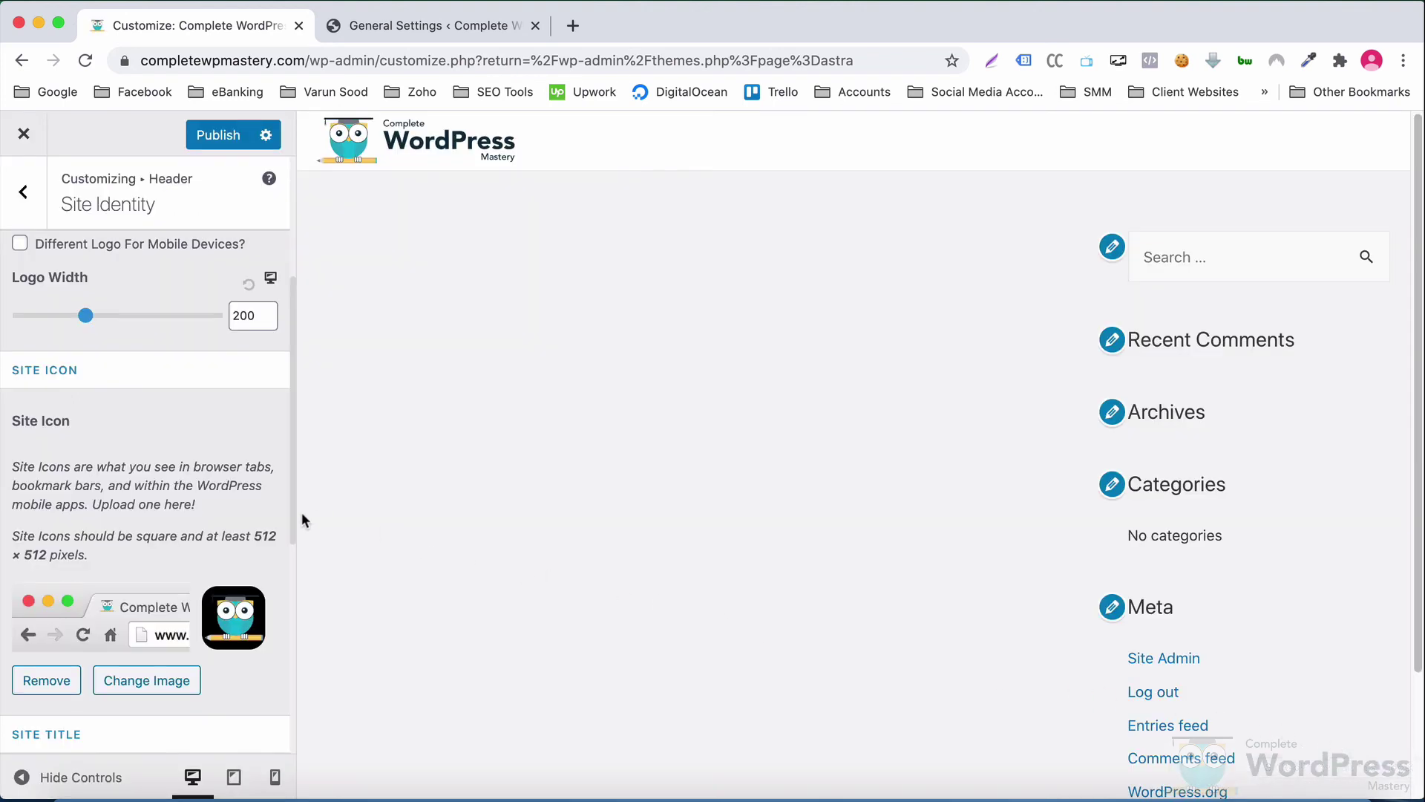
Publish the site identity changes, close the Customizer and open the live site's home page.
{"action": "left_click_drag", "start_coordinate": [291, 511], "coordinate": [300, 368]}
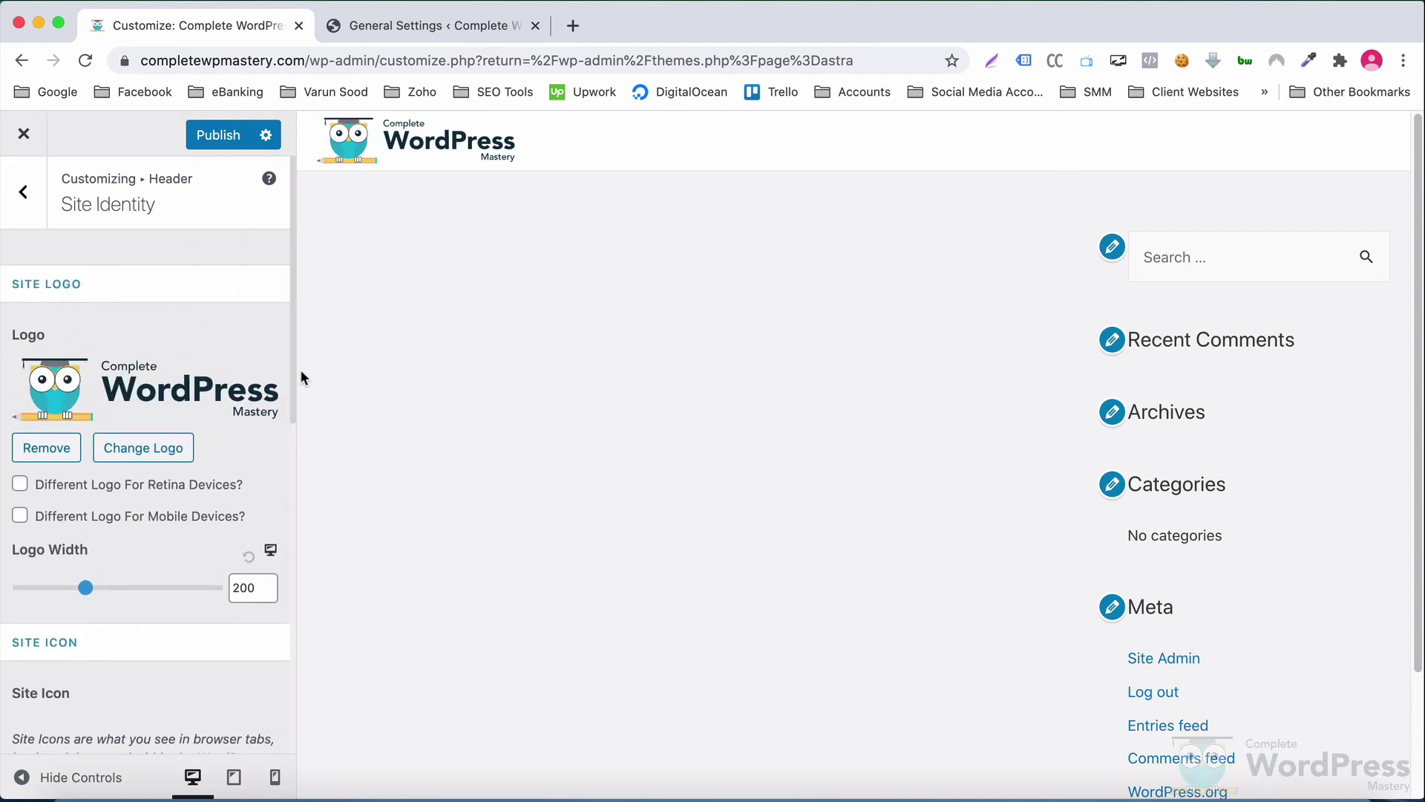
{"action": "left_click", "coordinate": [210, 141]}
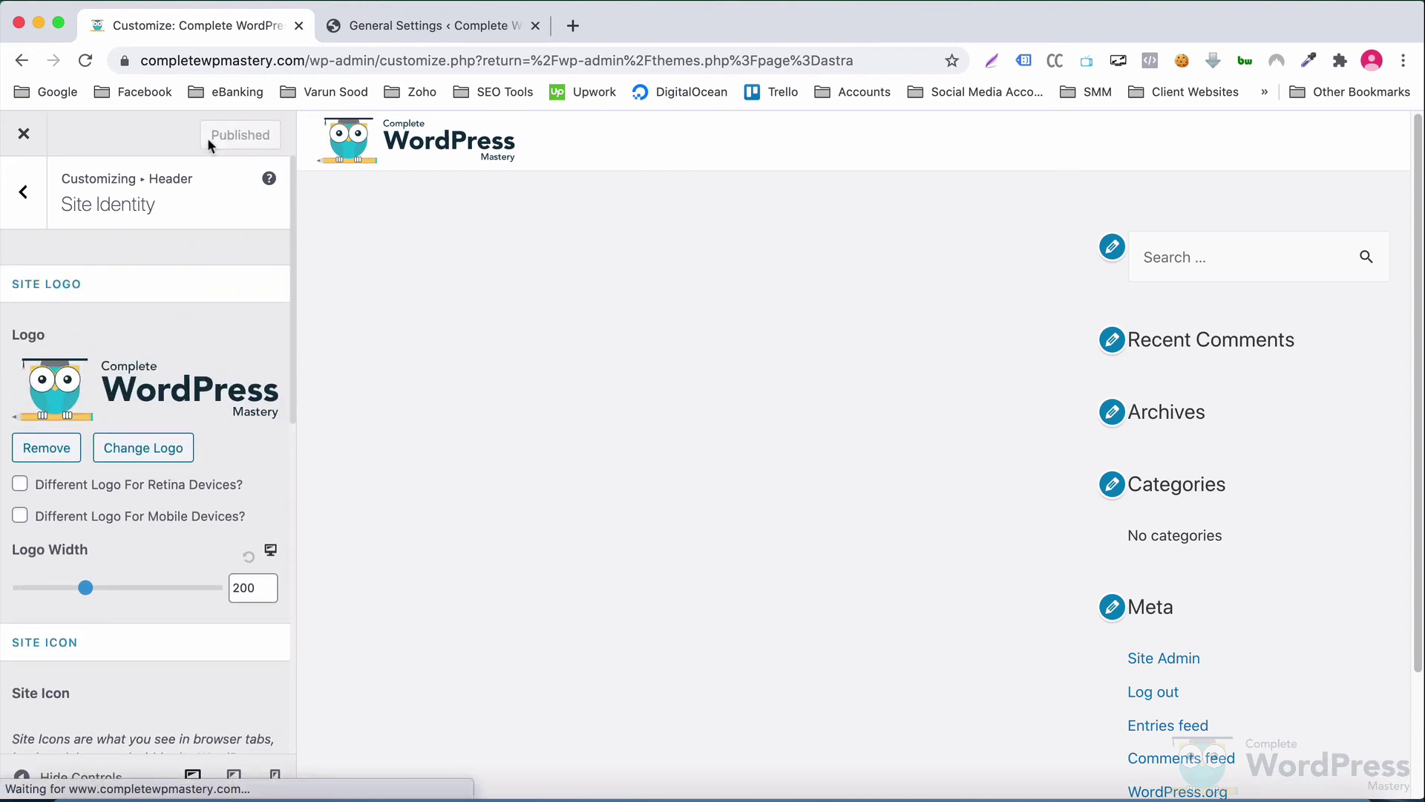
{"action": "left_click", "coordinate": [23, 134]}
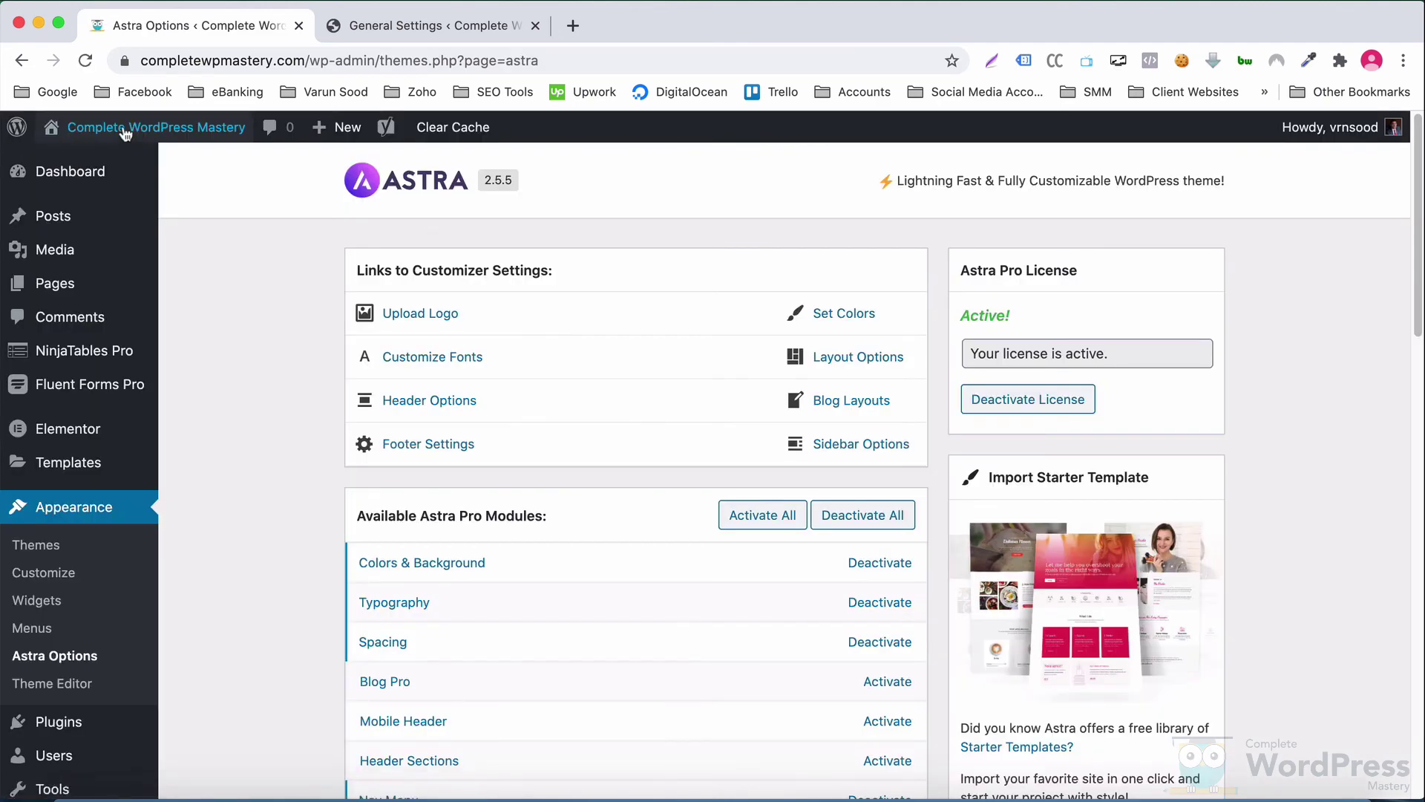
{"action": "left_click", "coordinate": [136, 129]}
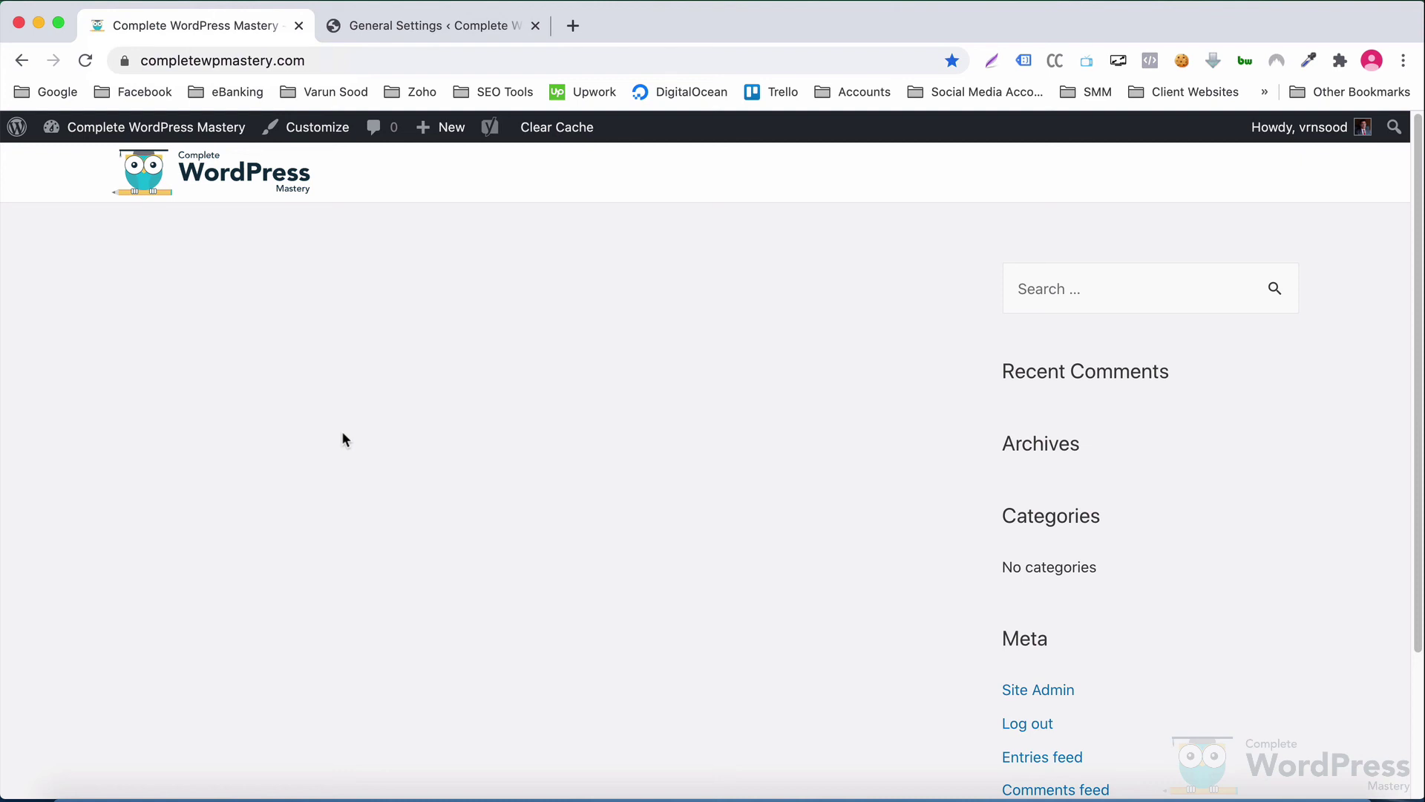
Open the theme Customizer in the General Settings browser tab, keeping the live site open in the other tab for checking.
{"action": "left_click", "coordinate": [386, 28]}
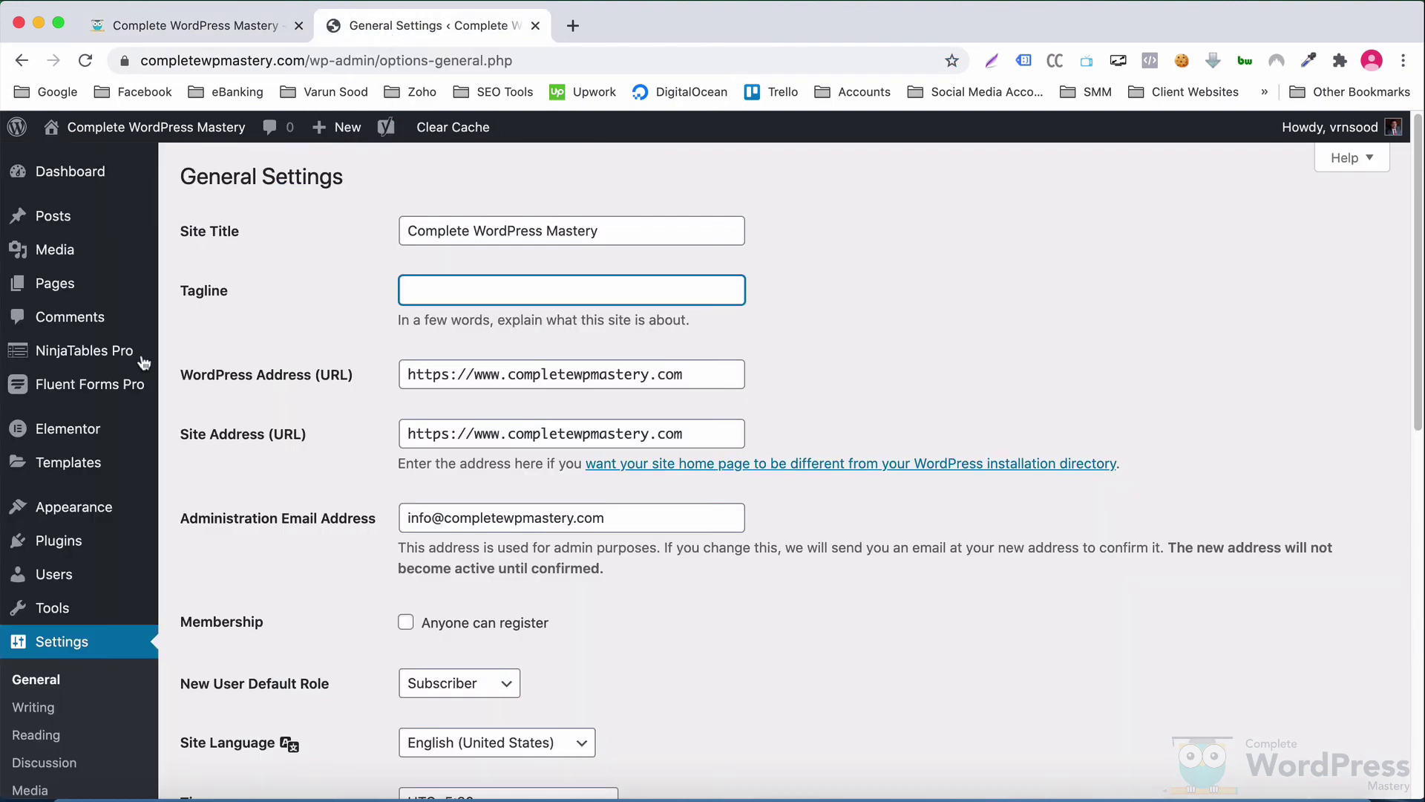
{"action": "mouse_move", "coordinate": [104, 515]}
{"action": "left_click", "coordinate": [179, 542]}
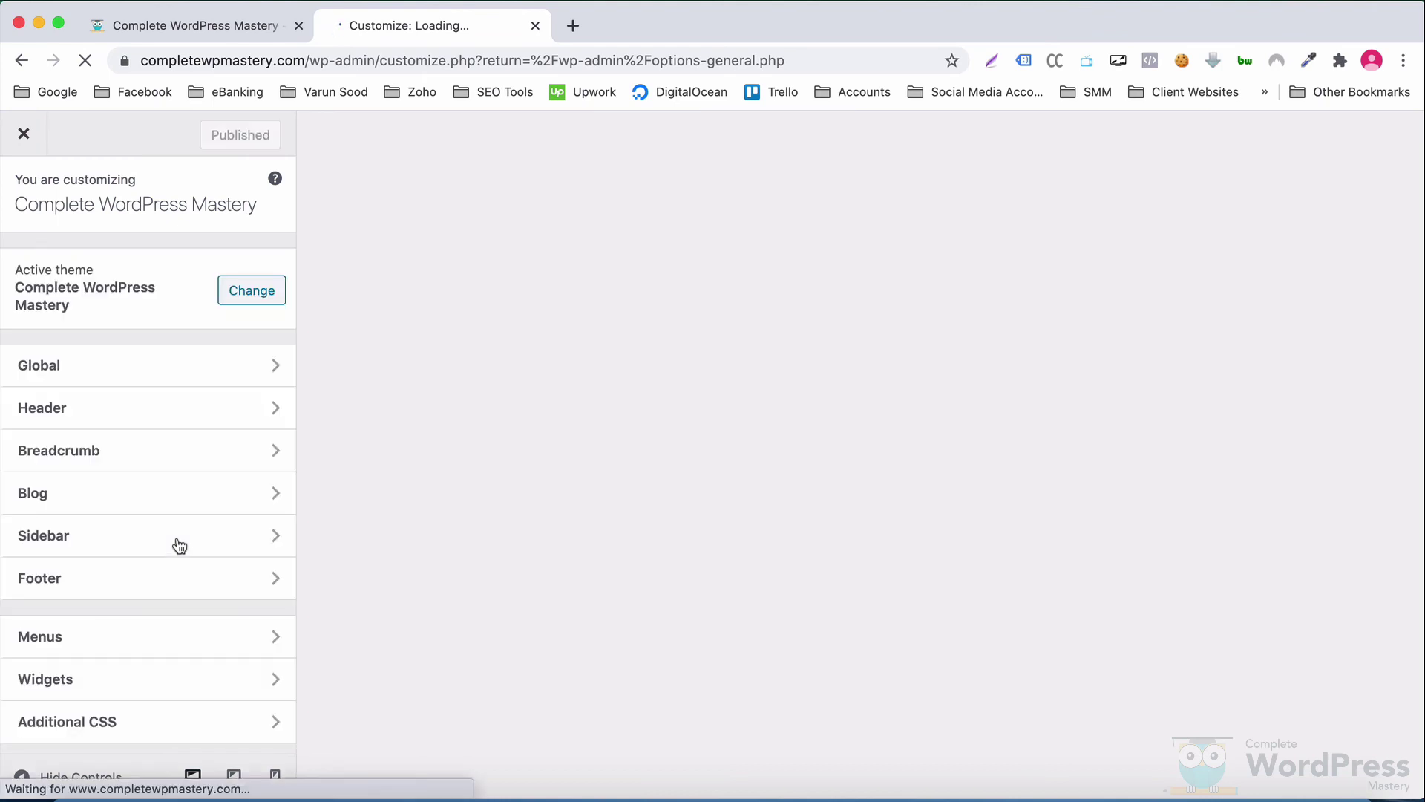
{"action": "left_click", "coordinate": [195, 36]}
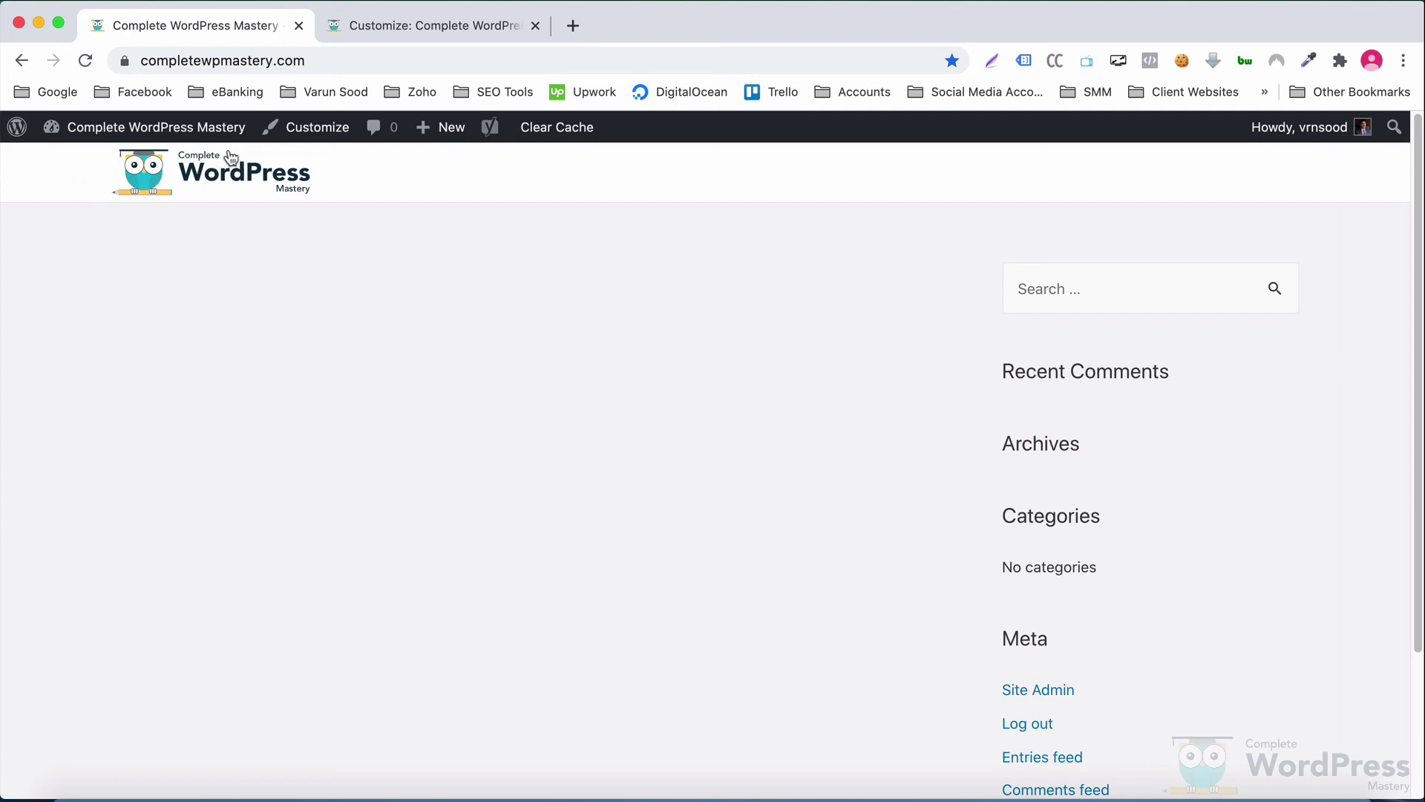
{"action": "left_click", "coordinate": [336, 38]}
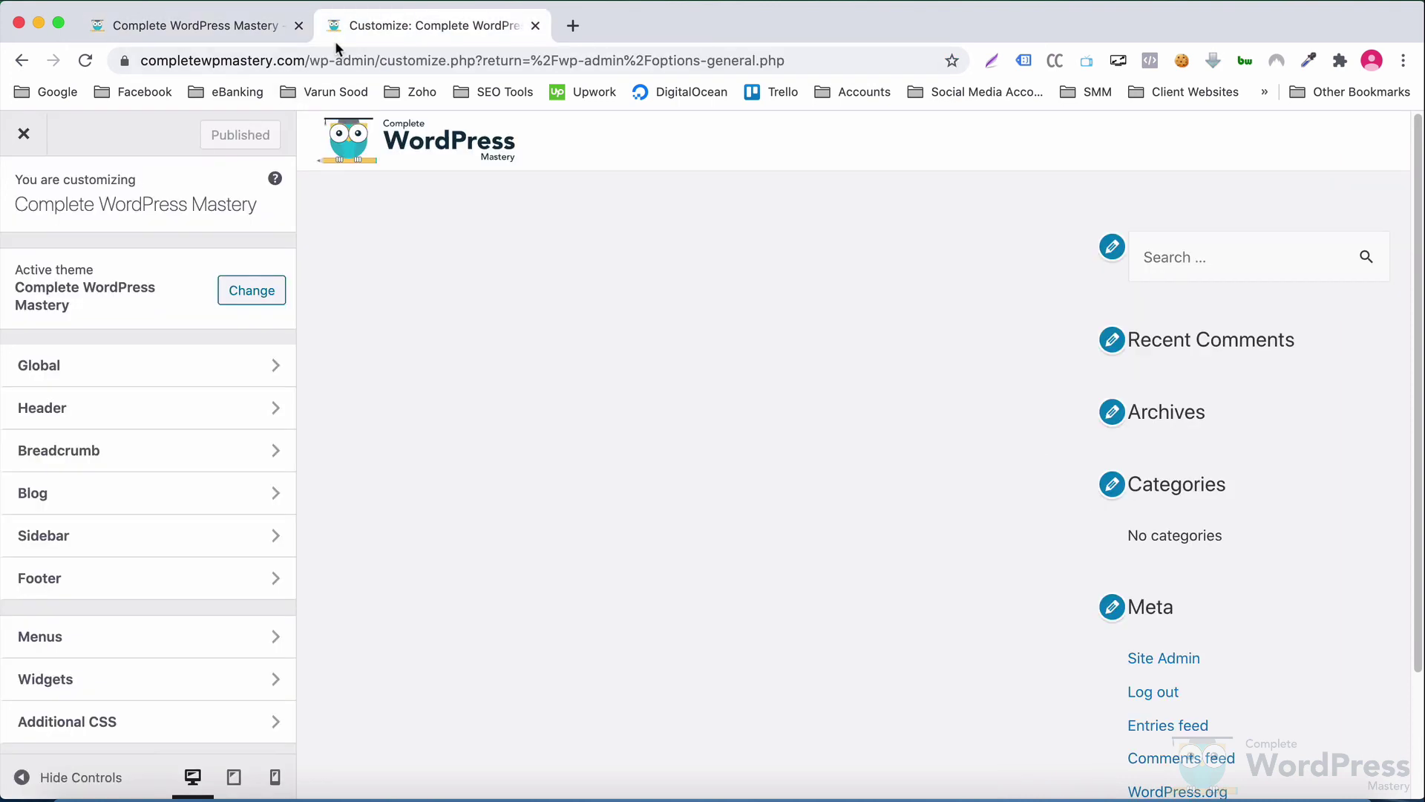
Open the Global Container settings and examine the available Layout options and the container width.
{"action": "left_click", "coordinate": [147, 376]}
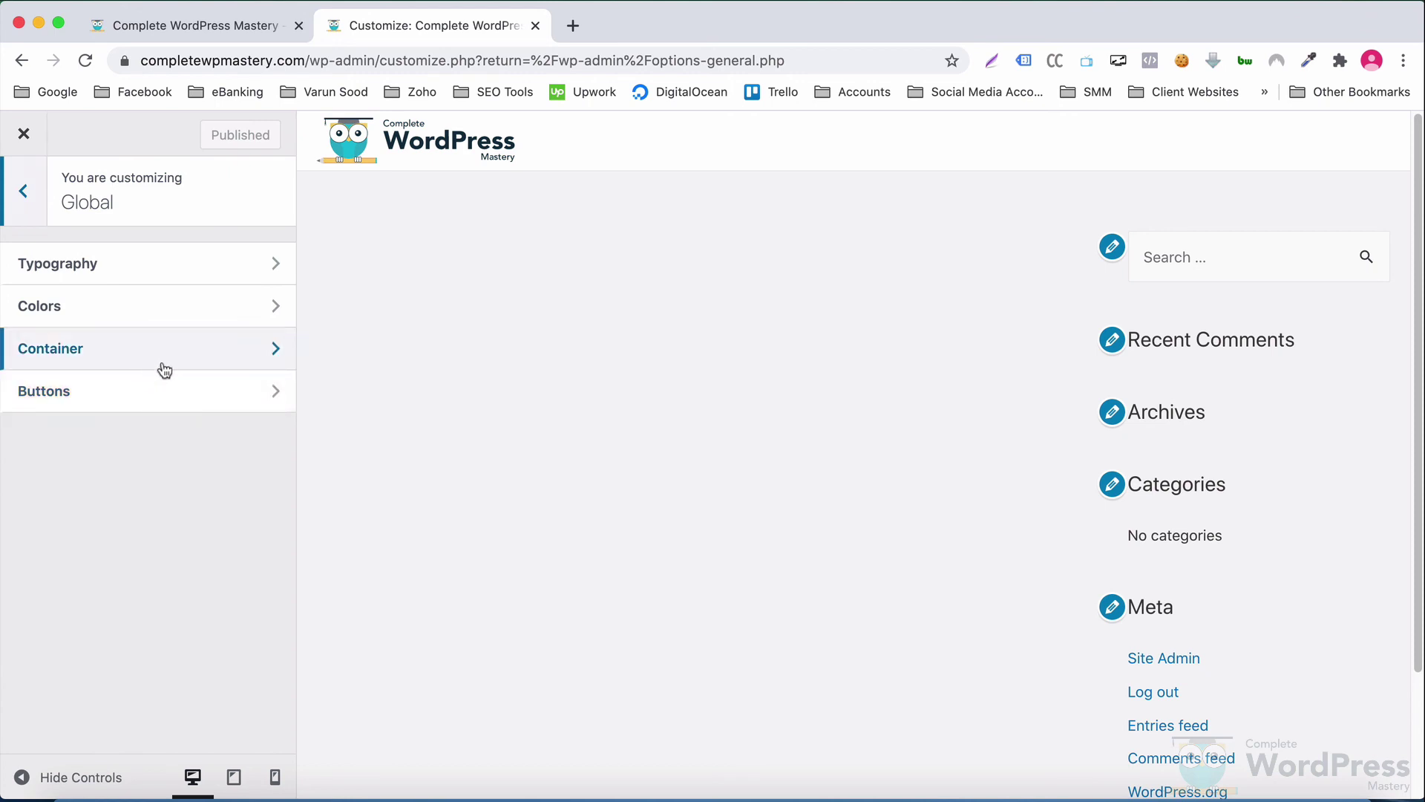
{"action": "left_click", "coordinate": [170, 369]}
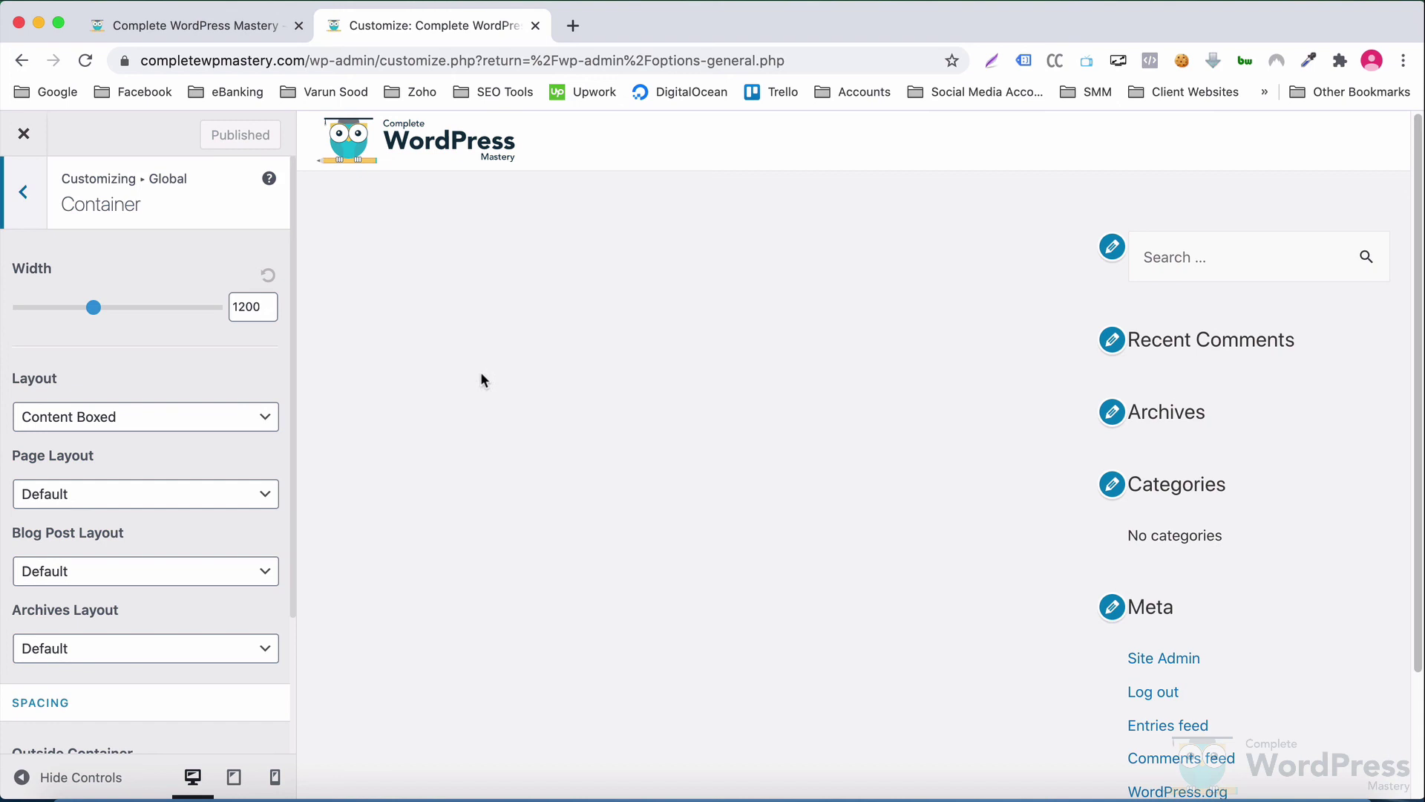
{"action": "left_click", "coordinate": [257, 418]}
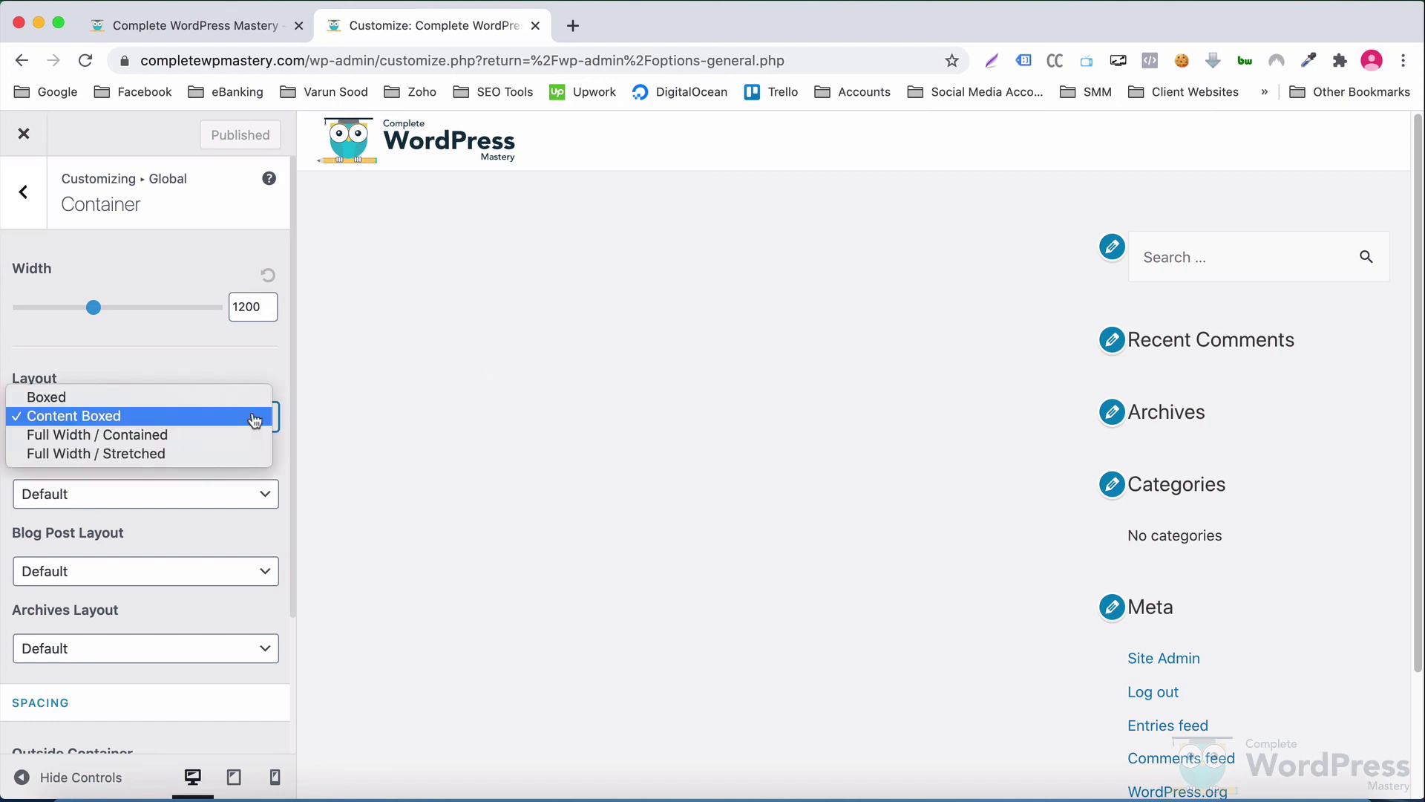
{"action": "left_click", "coordinate": [254, 421]}
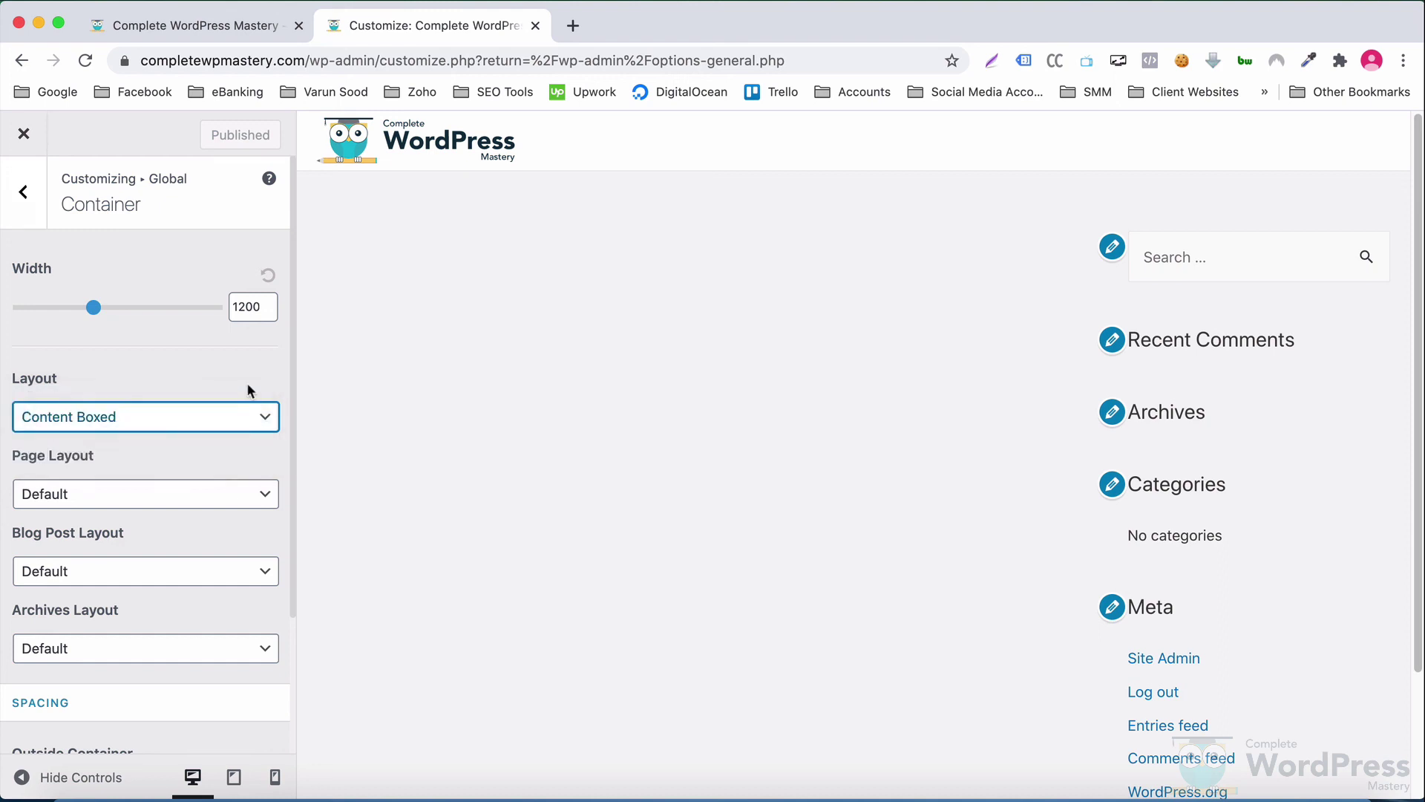
{"action": "double_click", "coordinate": [246, 307]}
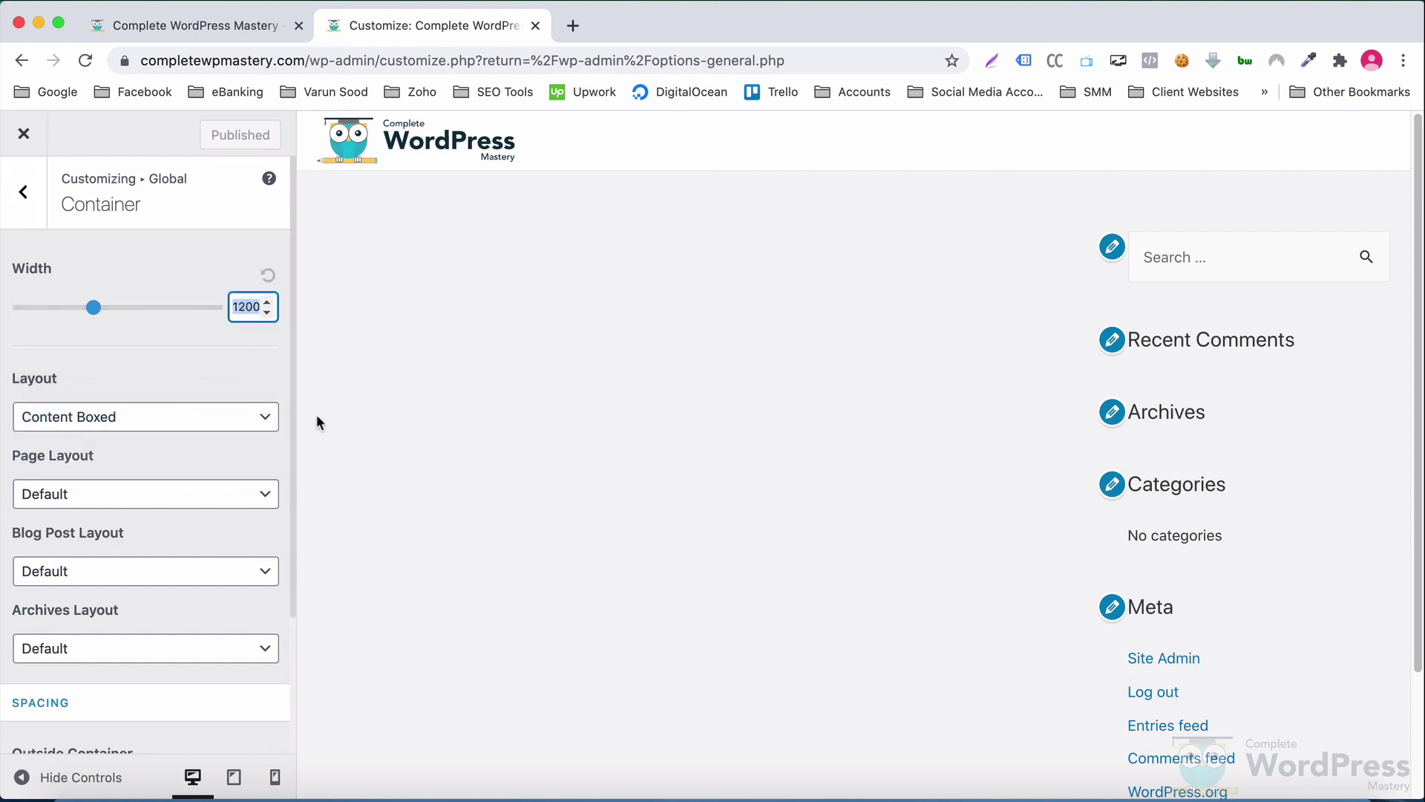
Try the Full Width / Stretched and Full Width / Contained container layouts and return the layout to Content Boxed.
{"action": "left_click", "coordinate": [139, 423]}
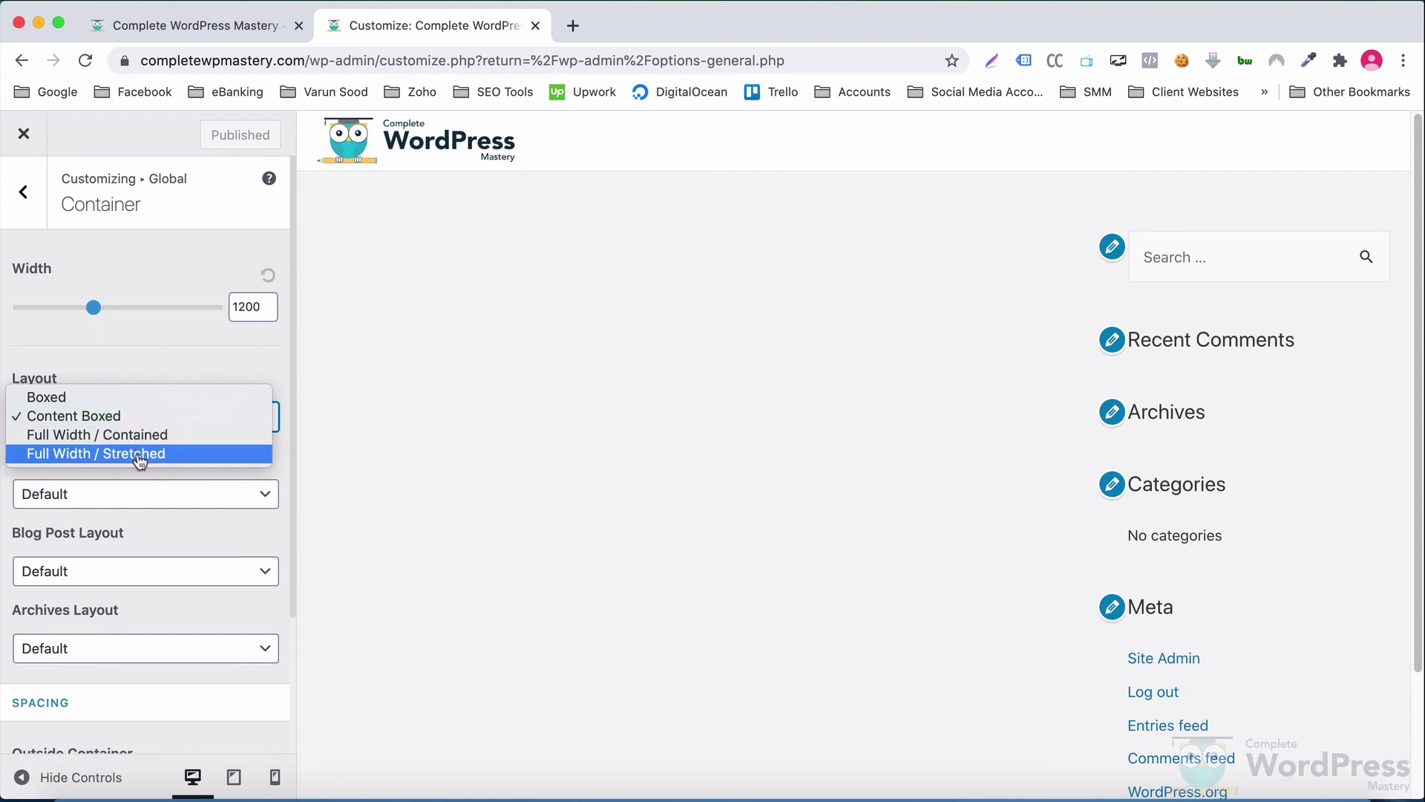
{"action": "left_click", "coordinate": [134, 453]}
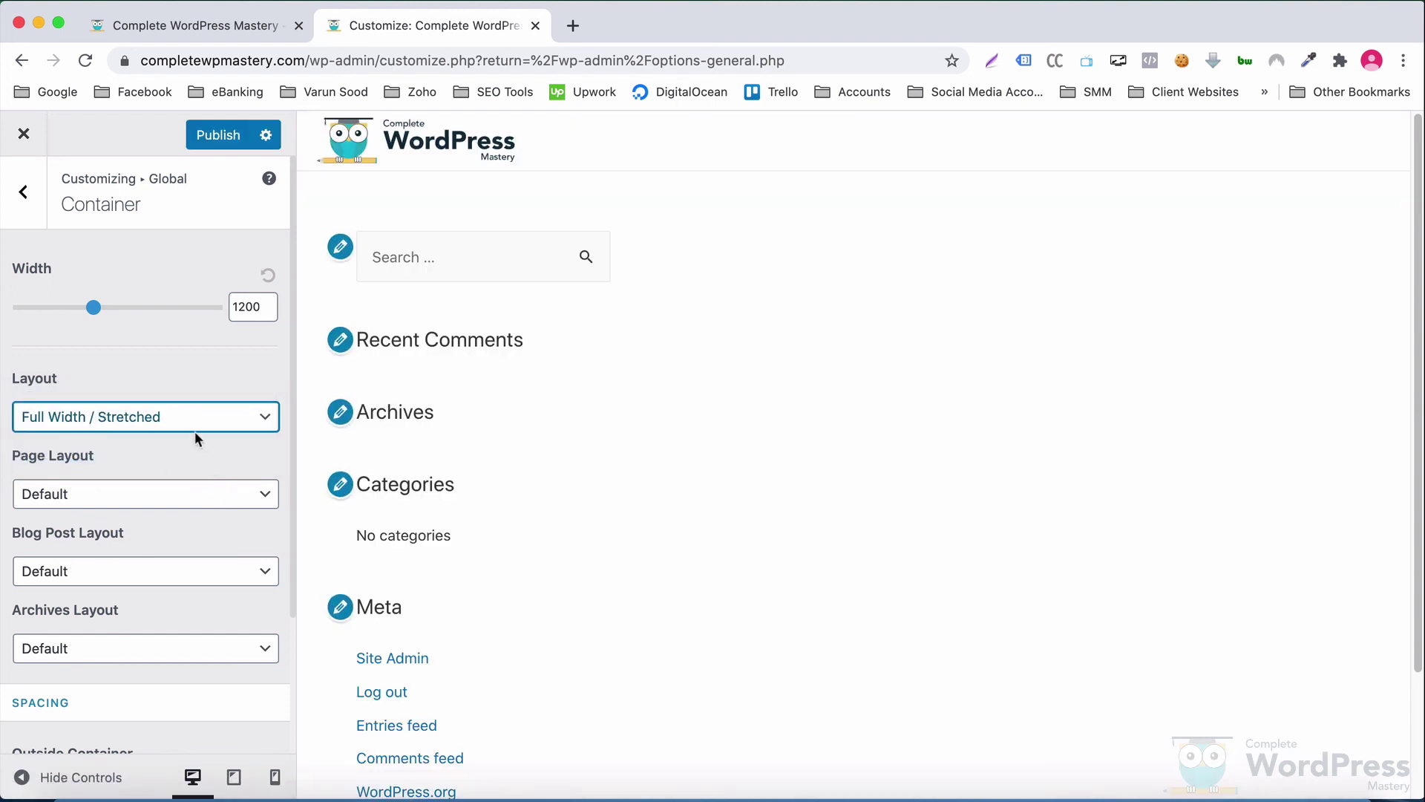
{"action": "left_click", "coordinate": [178, 416]}
{"action": "left_click", "coordinate": [176, 402]}
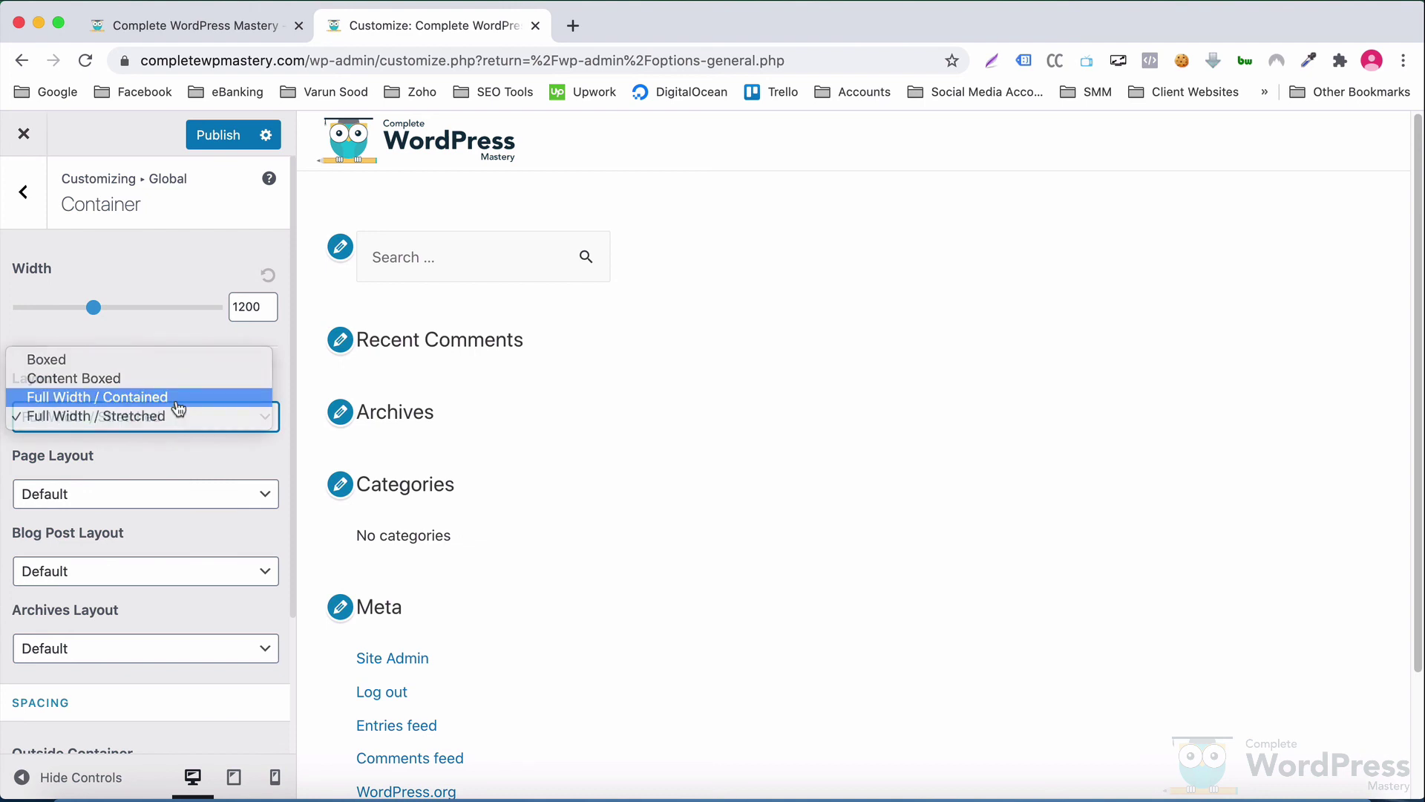
{"action": "left_click", "coordinate": [189, 414]}
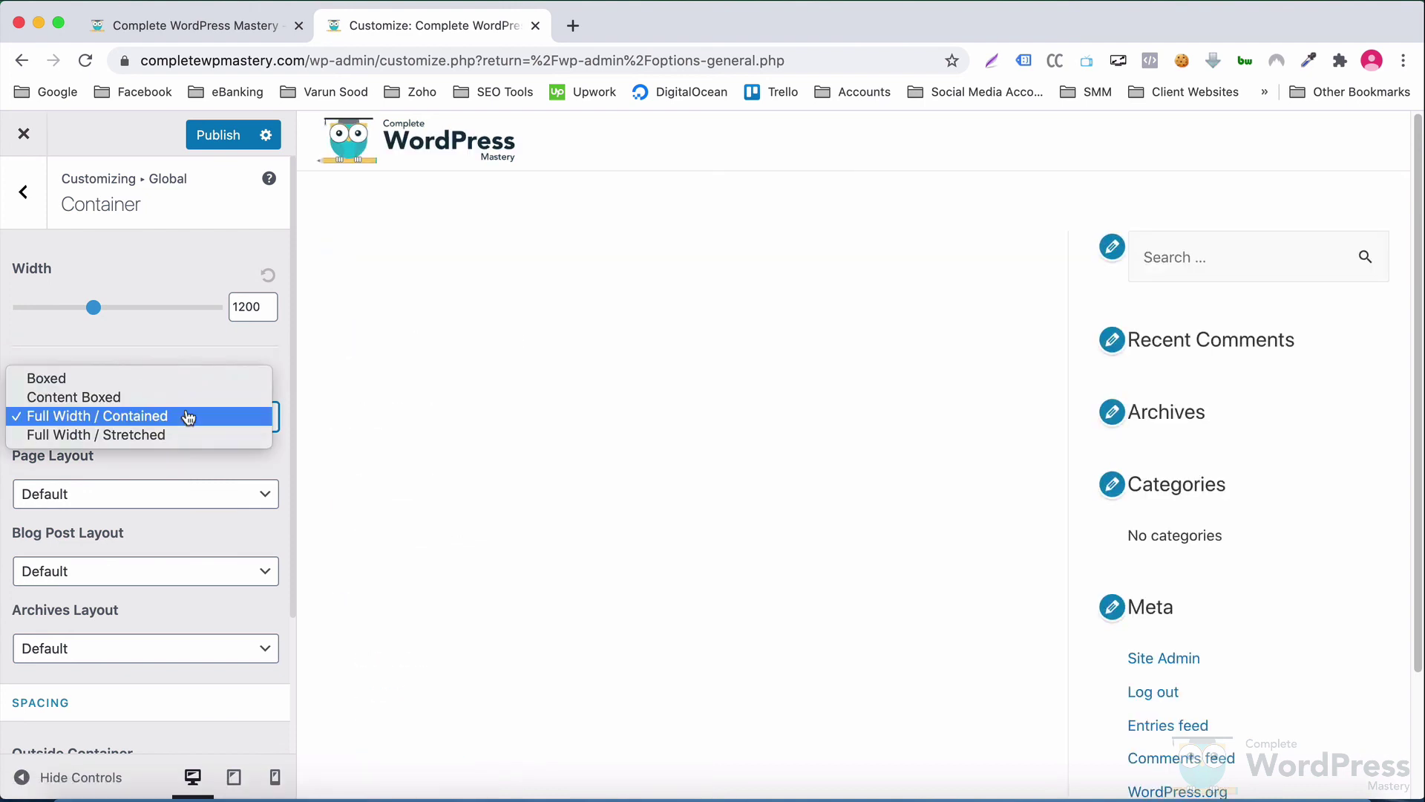
{"action": "left_click", "coordinate": [189, 399]}
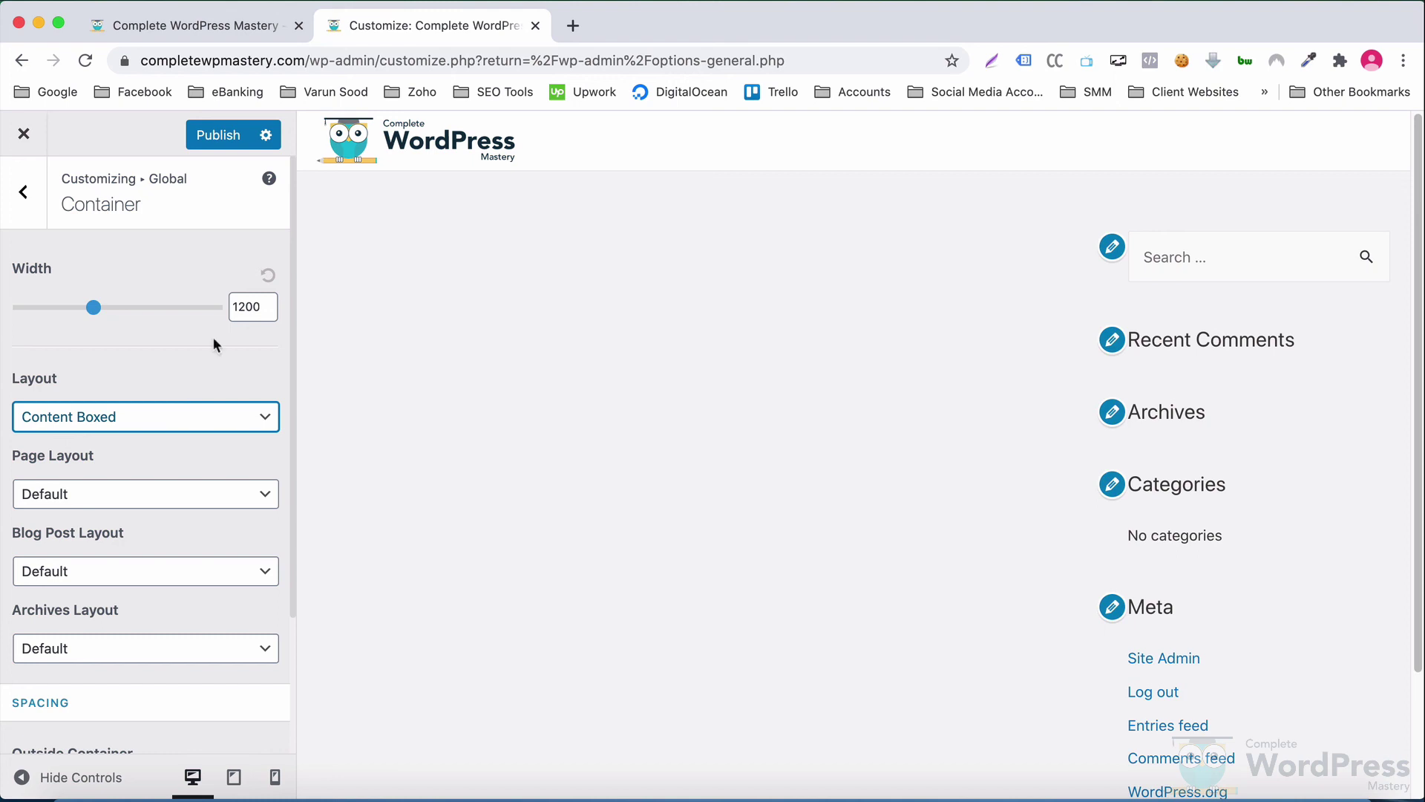
Publish the container settings, reload the live home page to check it and return to the Customizer.
{"action": "left_click", "coordinate": [216, 141]}
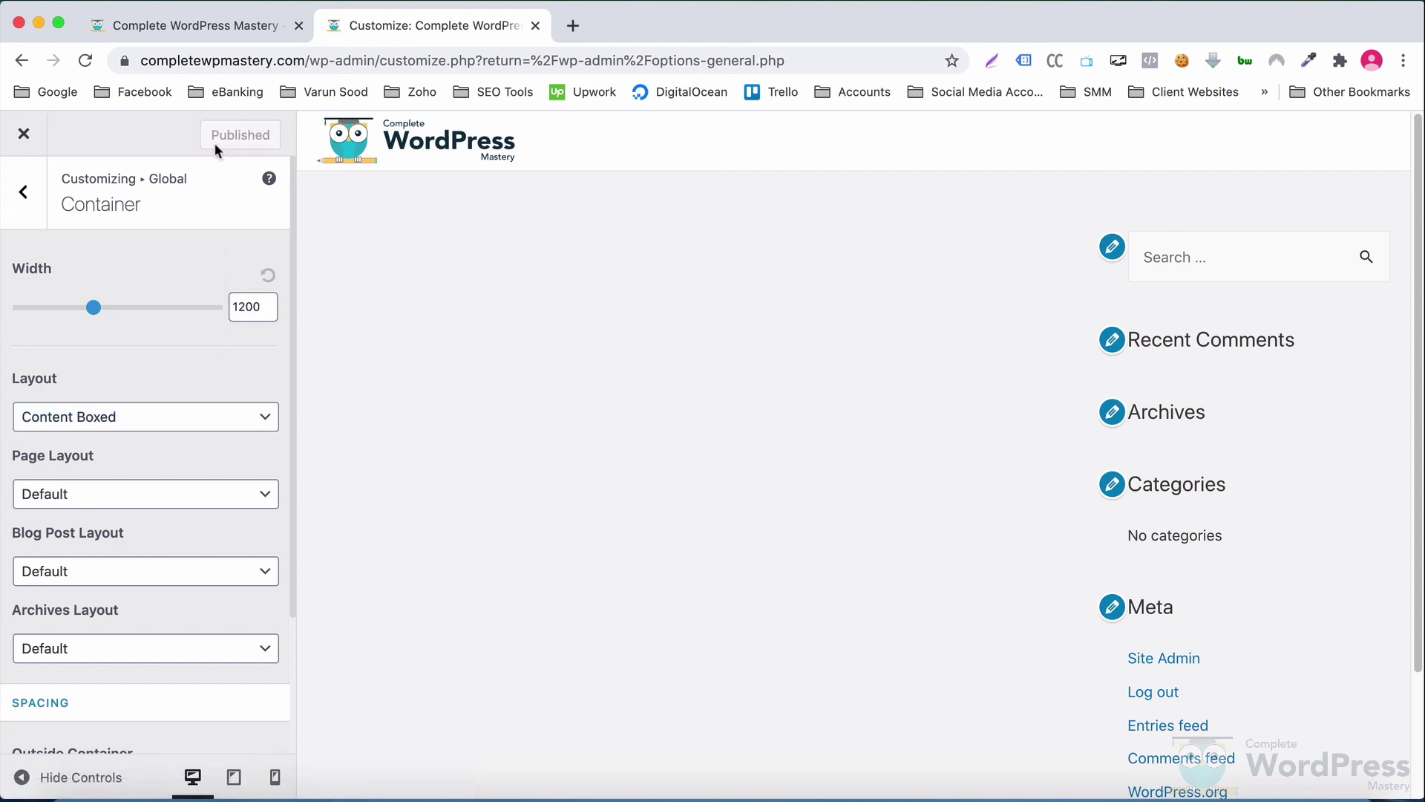
{"action": "left_click", "coordinate": [187, 30]}
{"action": "left_click", "coordinate": [85, 60]}
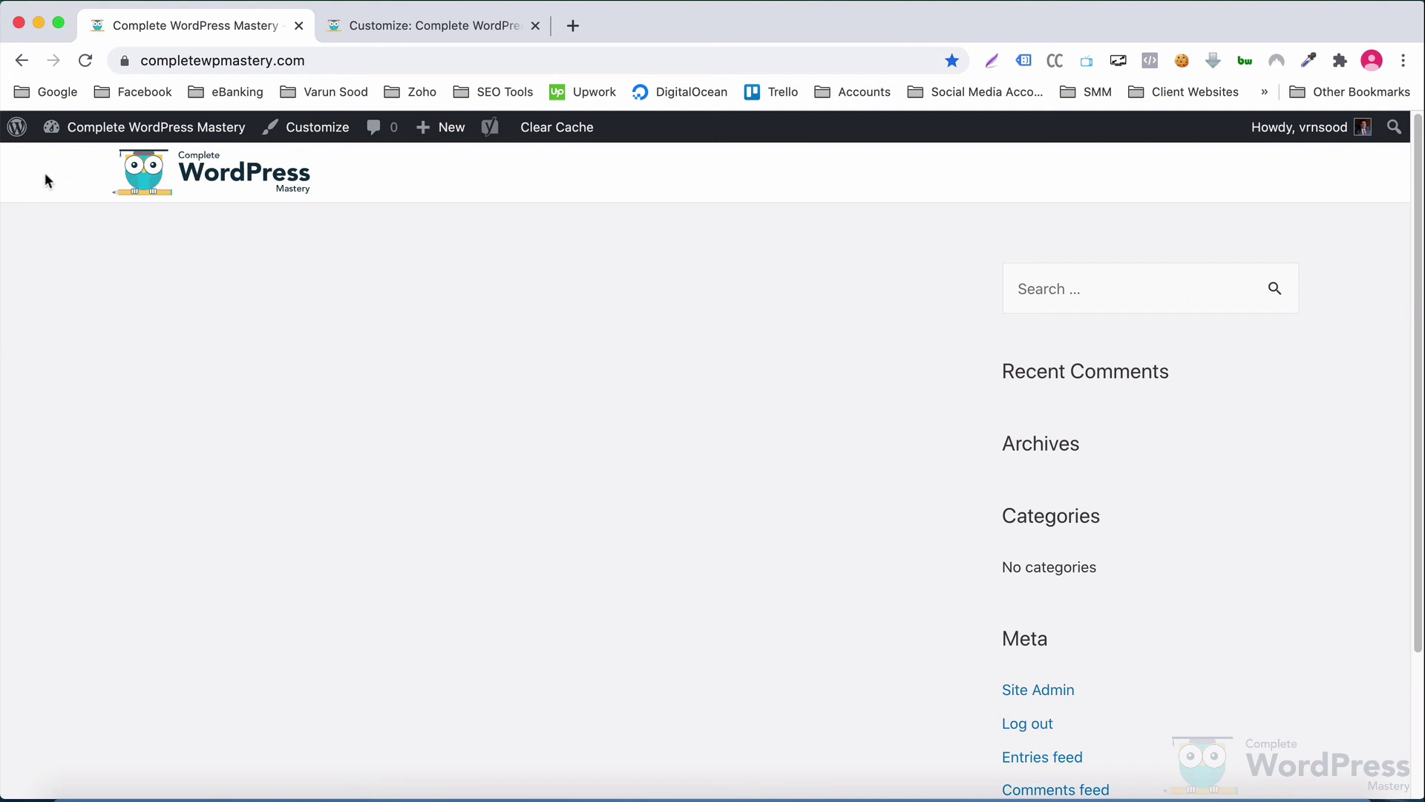
{"action": "left_click", "coordinate": [349, 38]}
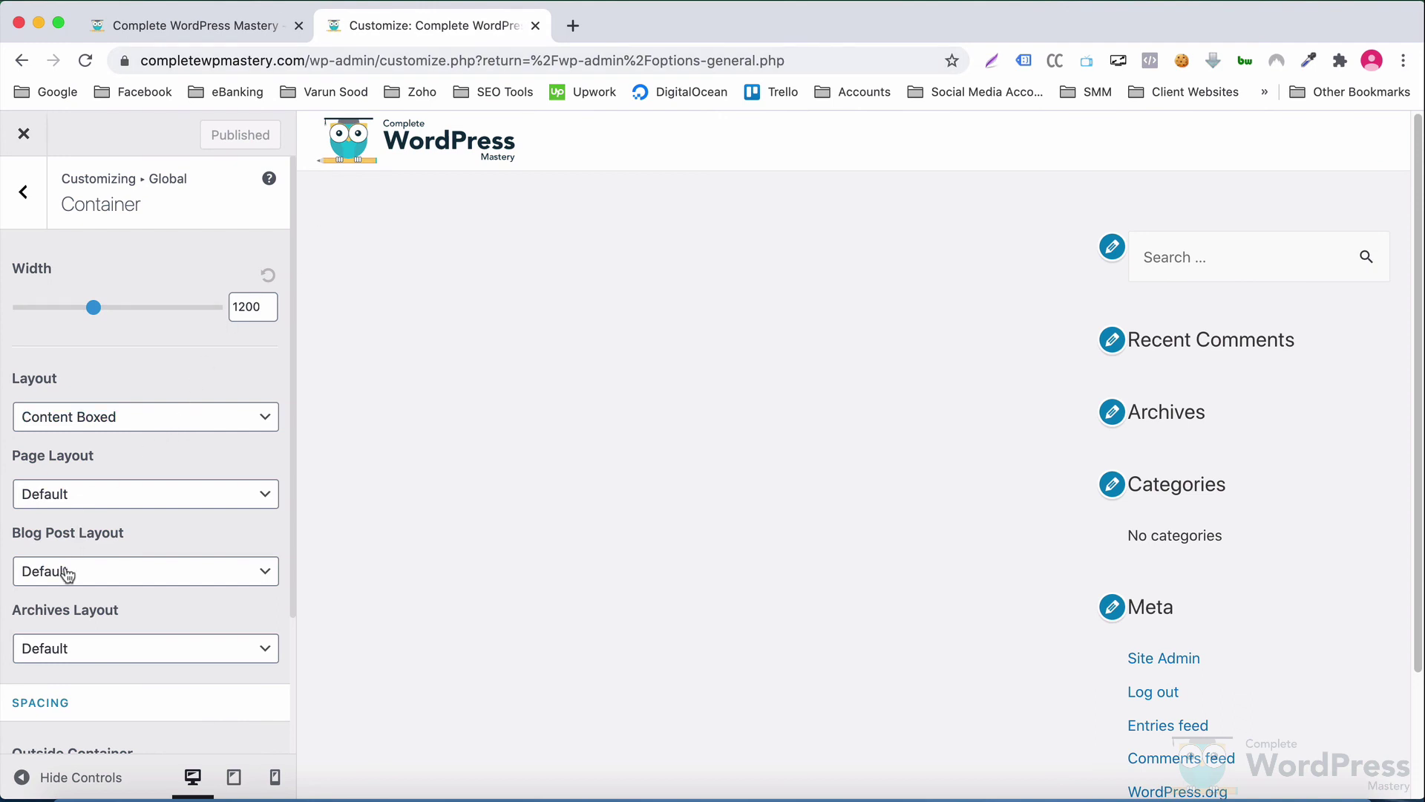